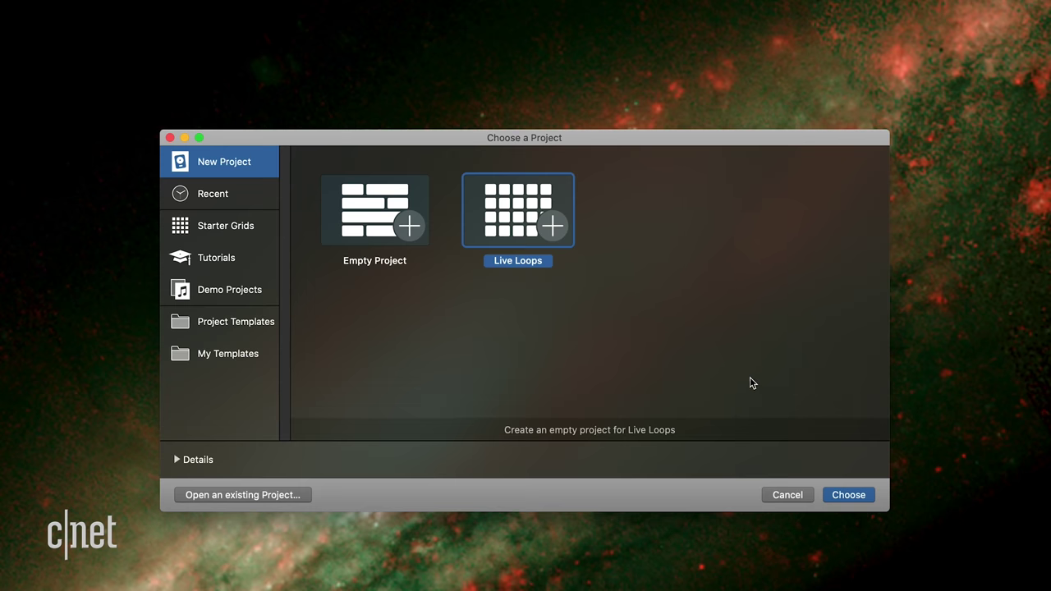
Open the new Live Loops project and play its Beat 1 and Bassline 1 cells
left_click(848, 495)
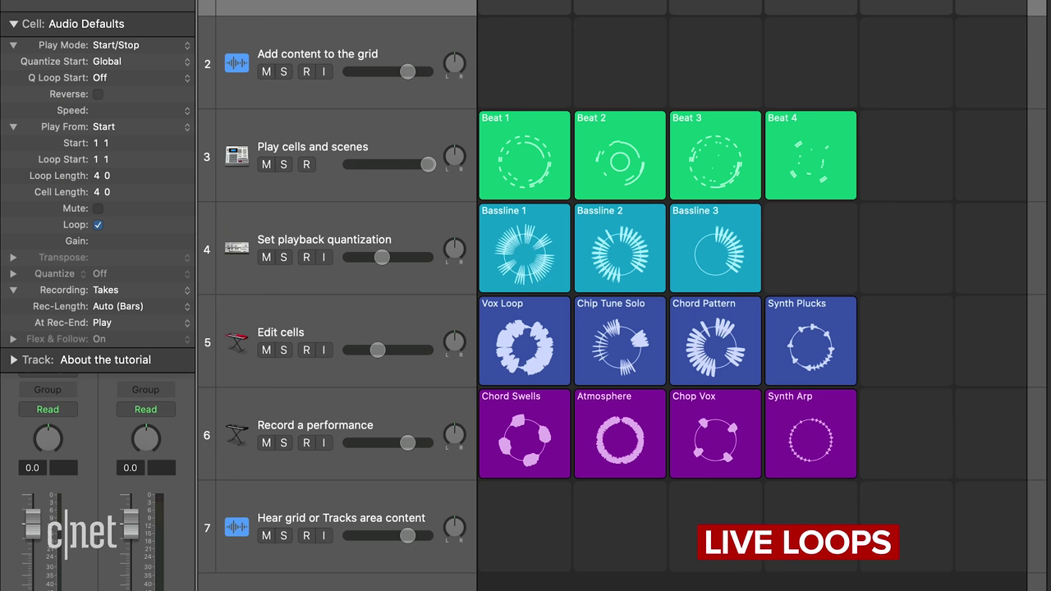
mouse_move(532, 271)
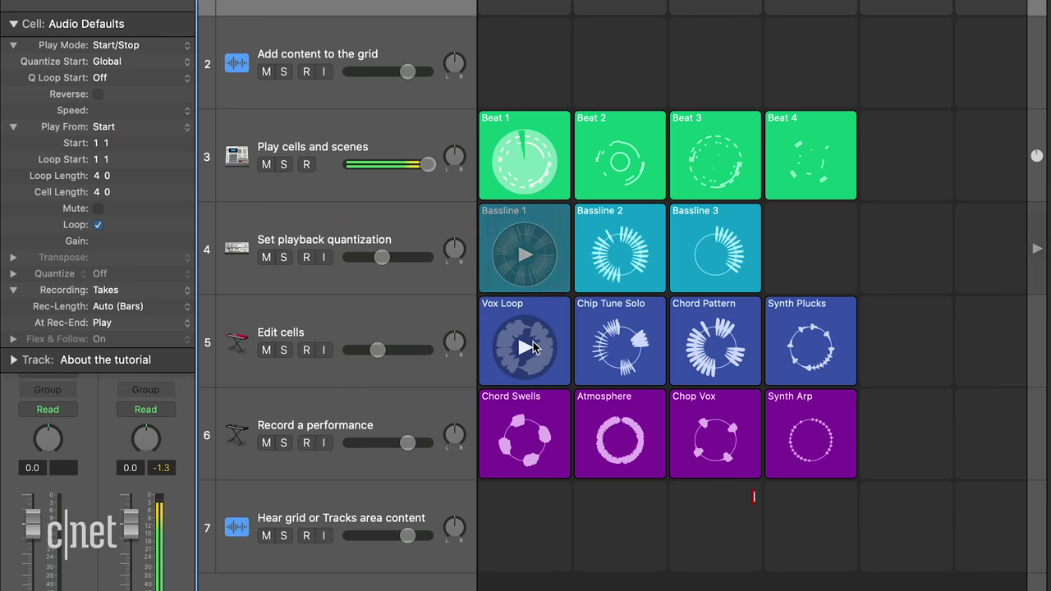
mouse_move(525, 349)
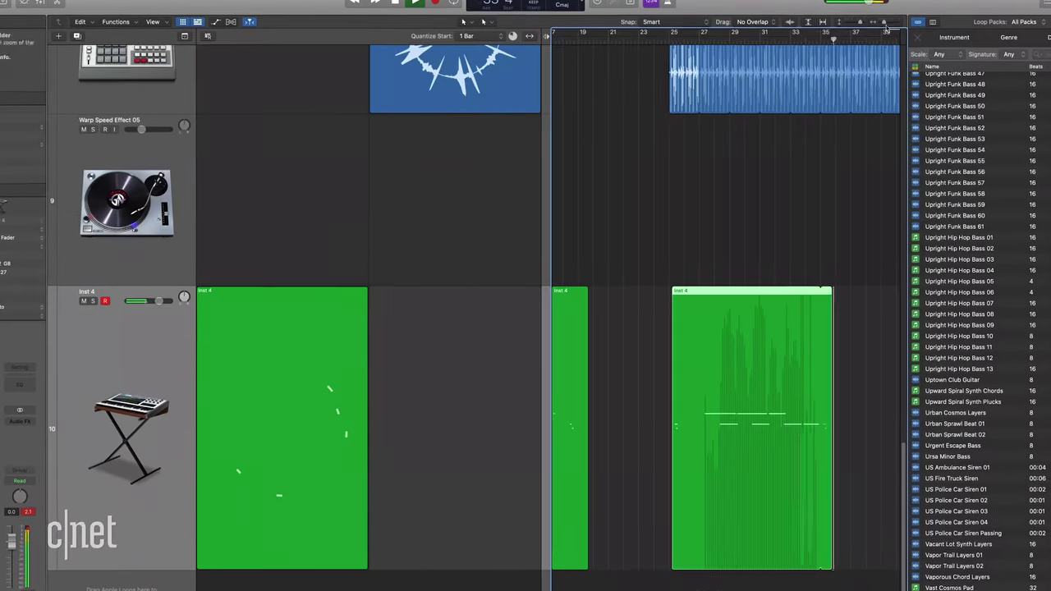
Bring up the track context menus for the Inst 4 and Audio 7 tracks
right_click(131, 378)
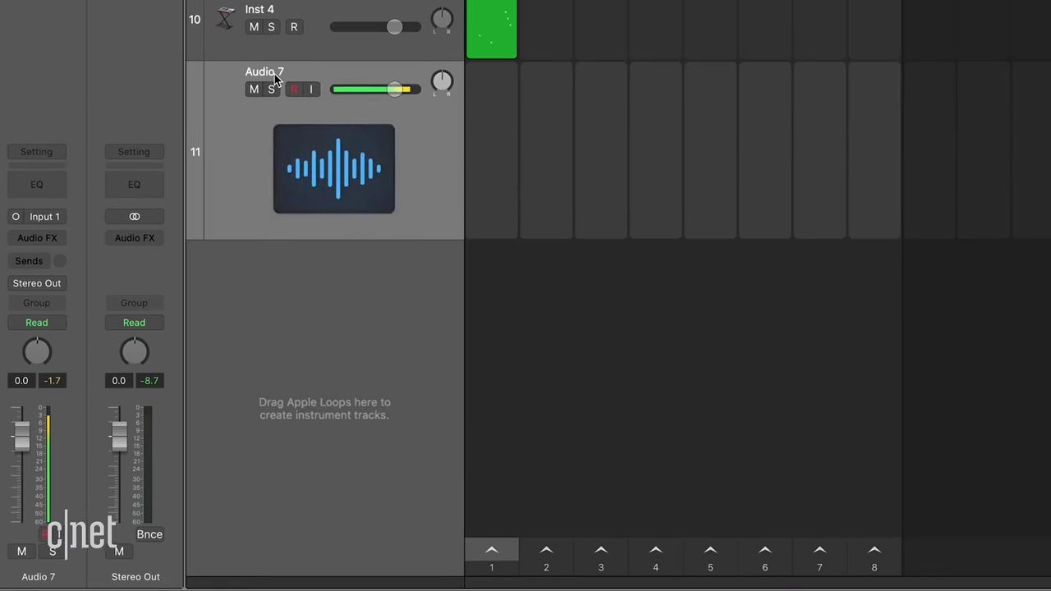
right_click(274, 80)
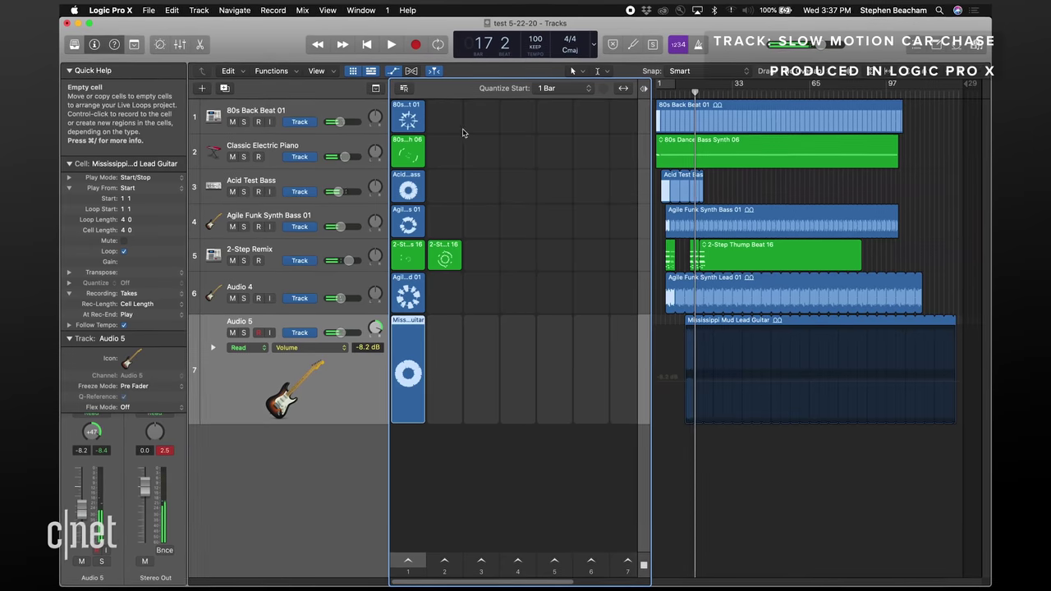
Toggle the Tracks area beside the grid, resize the divider, and close the Loop Browser with O
left_click(371, 71)
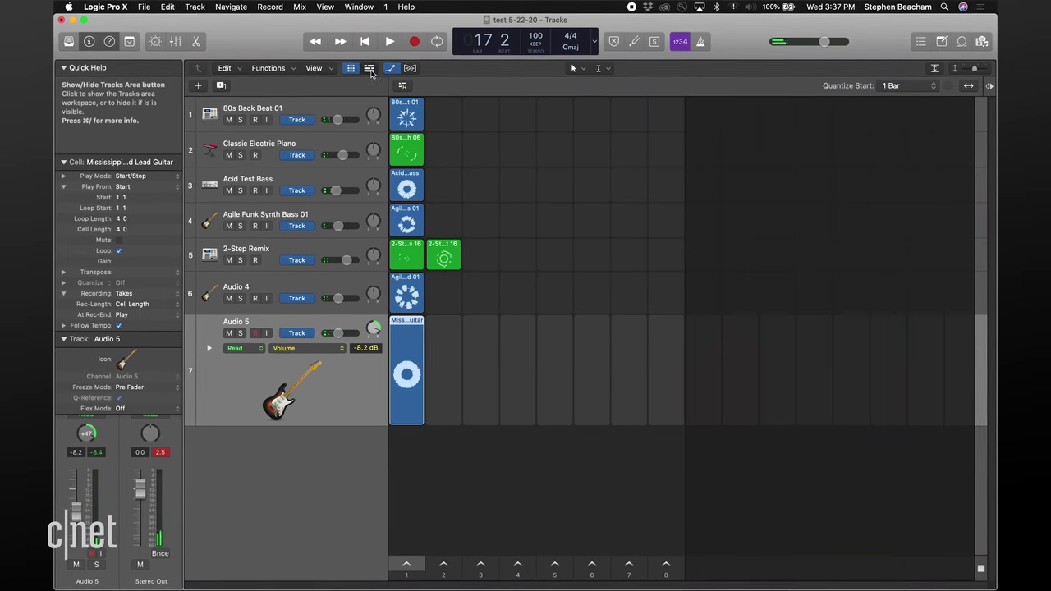
left_click(371, 71)
left_click(454, 174)
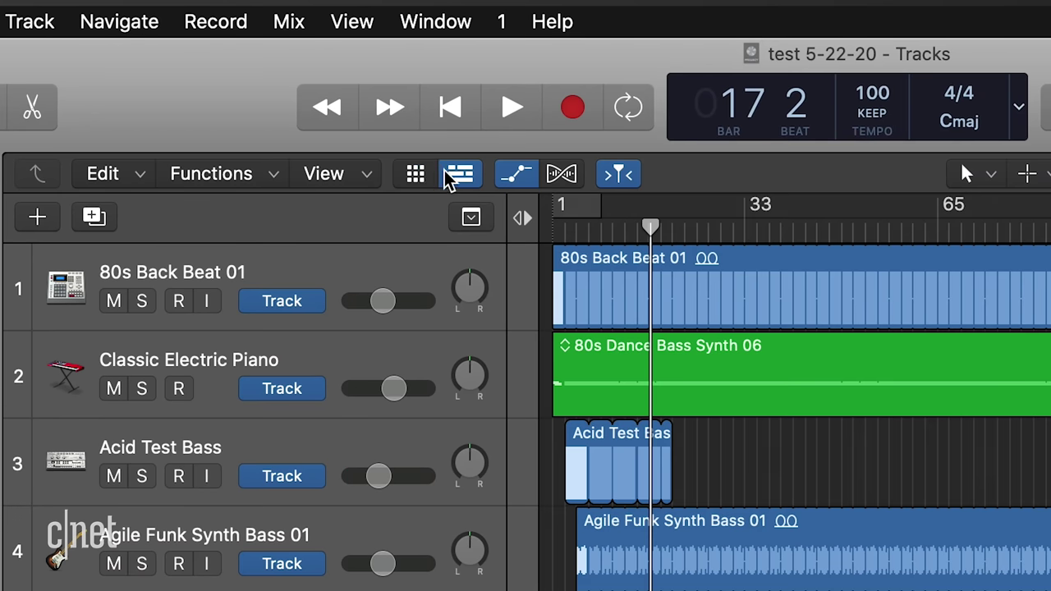
left_click(458, 174)
left_click(373, 74)
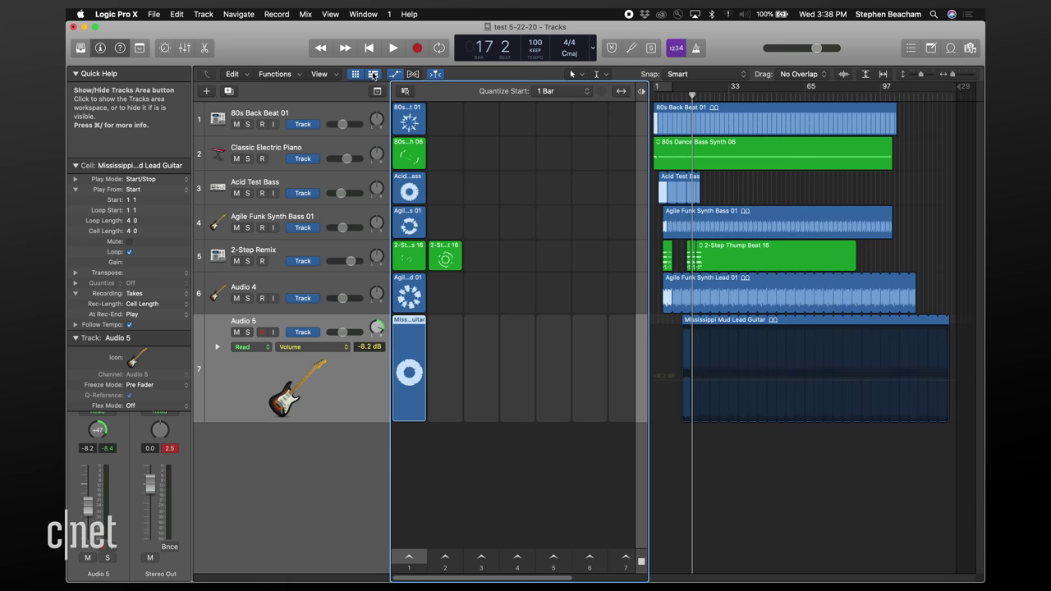
left_click(357, 75)
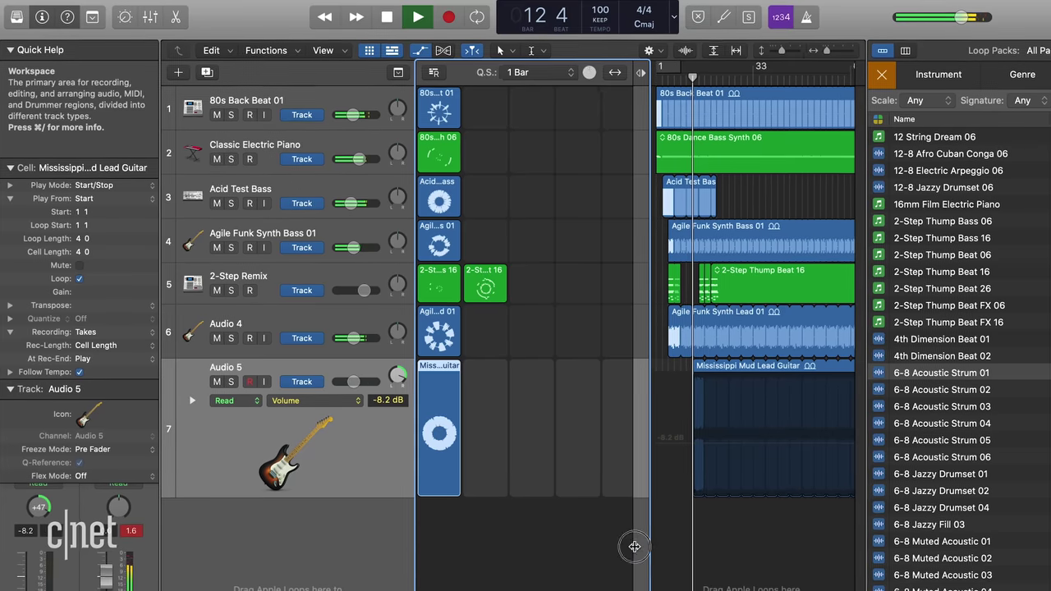
mouse_move(554, 458)
left_mouse_down()
mouse_move(532, 458)
mouse_move(542, 459)
left_mouse_up()
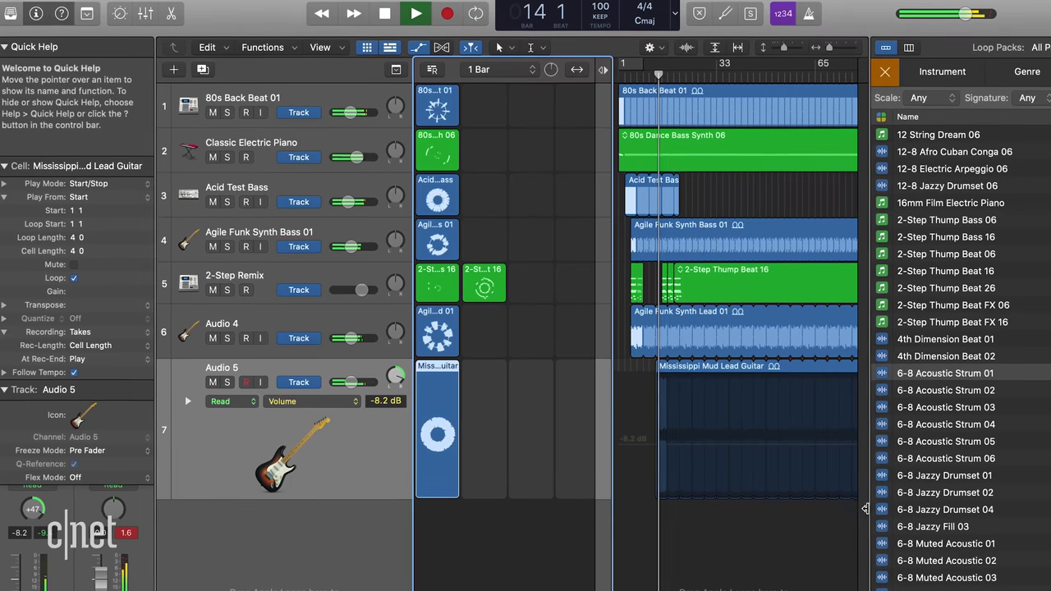
key("o")
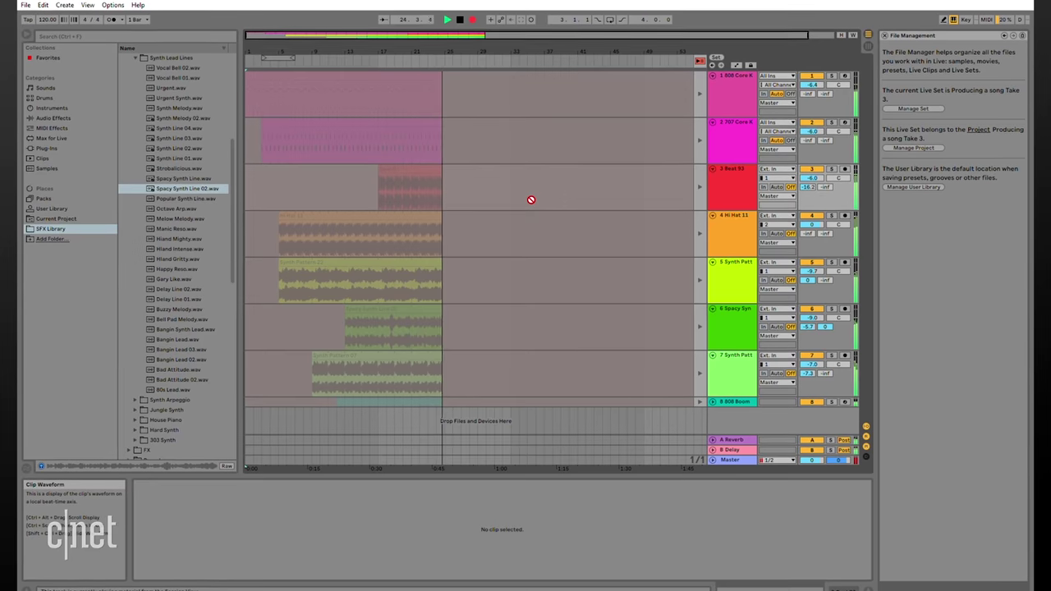
key("Tab")
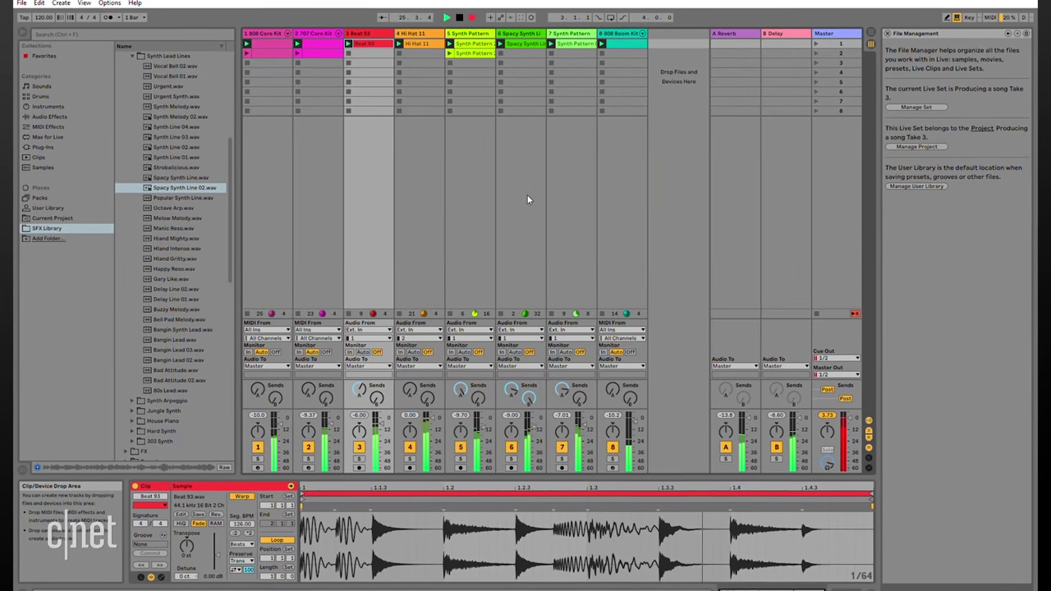
key("Tab")
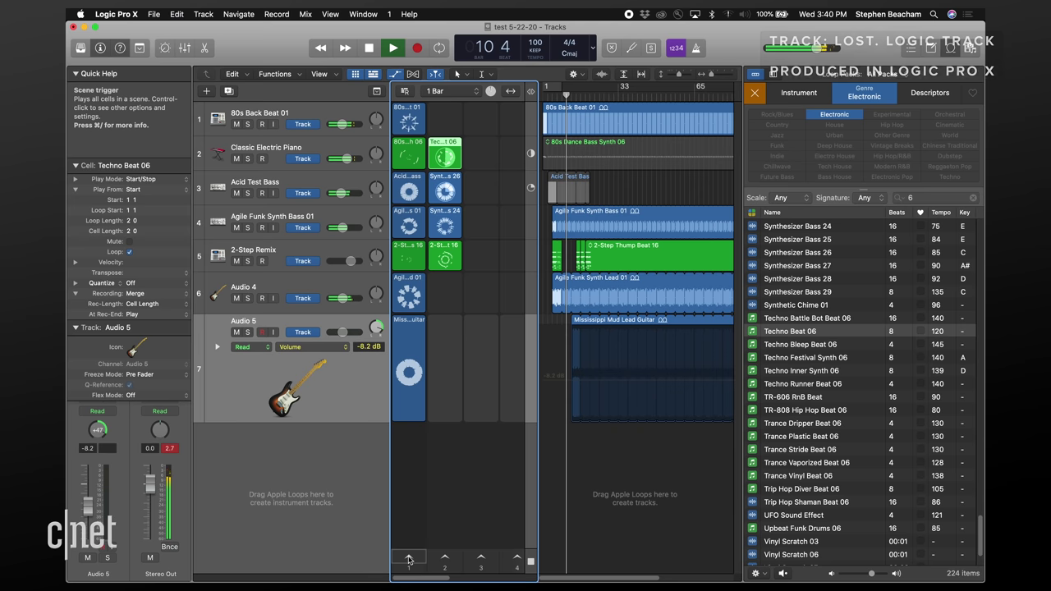
Launch scene 1, queue the second Classic Electric Piano cell, stop all, then play Bassline 1
left_click(409, 559)
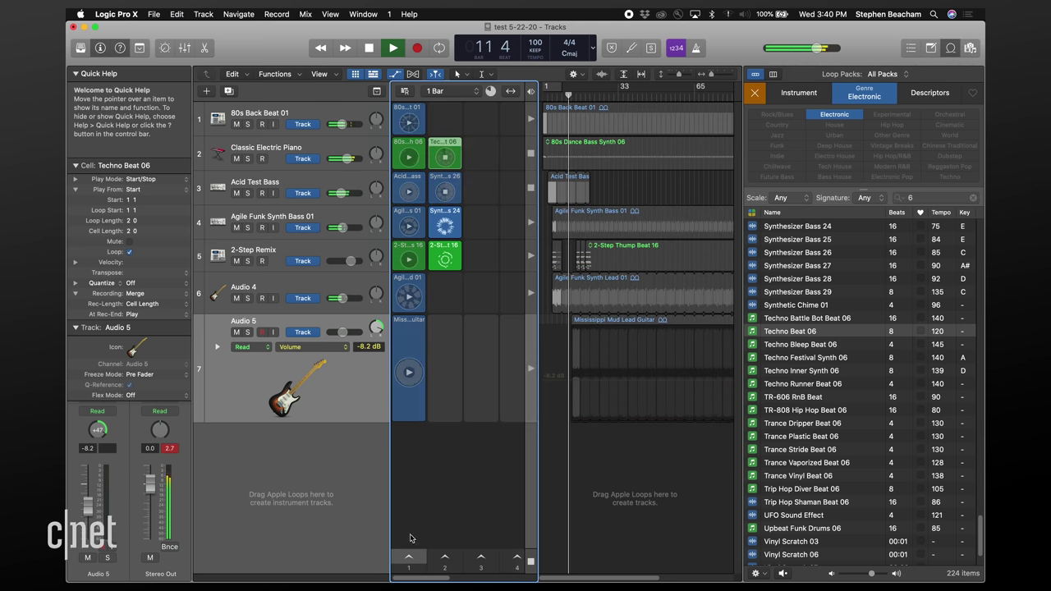
left_click(440, 156)
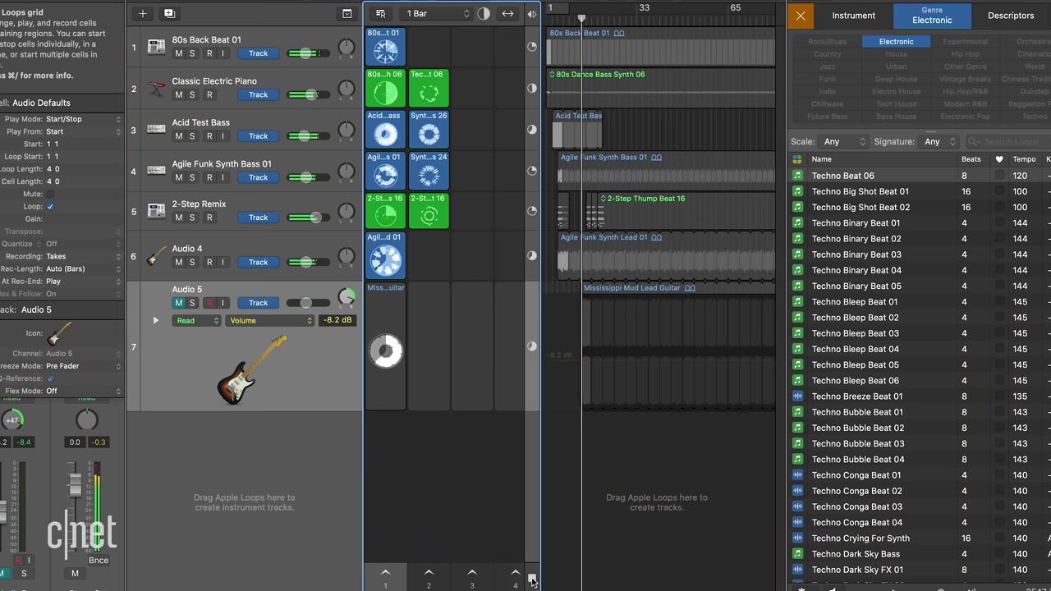
left_click(531, 579)
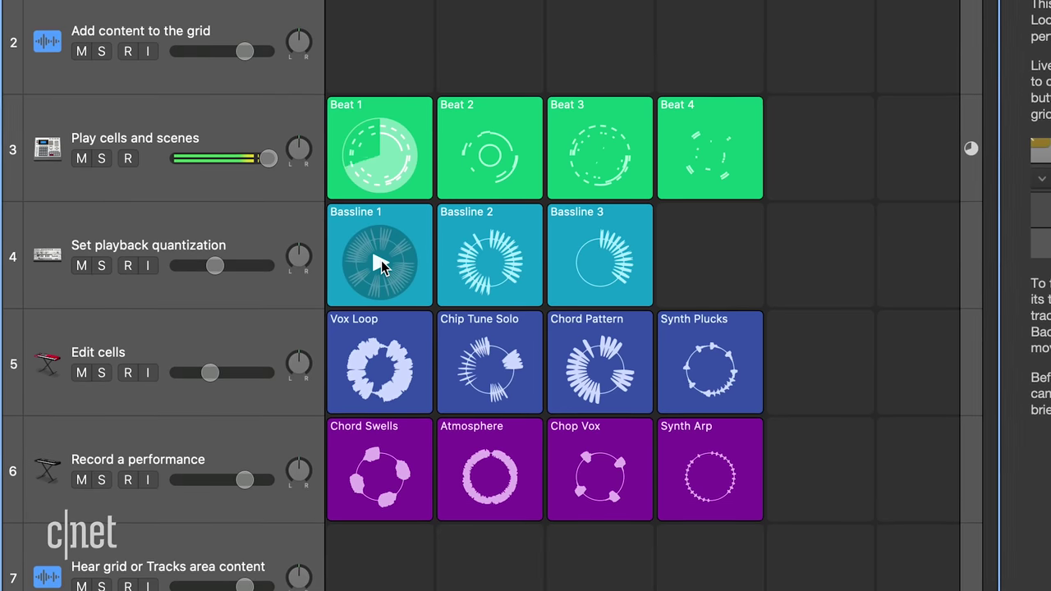
left_click(375, 263)
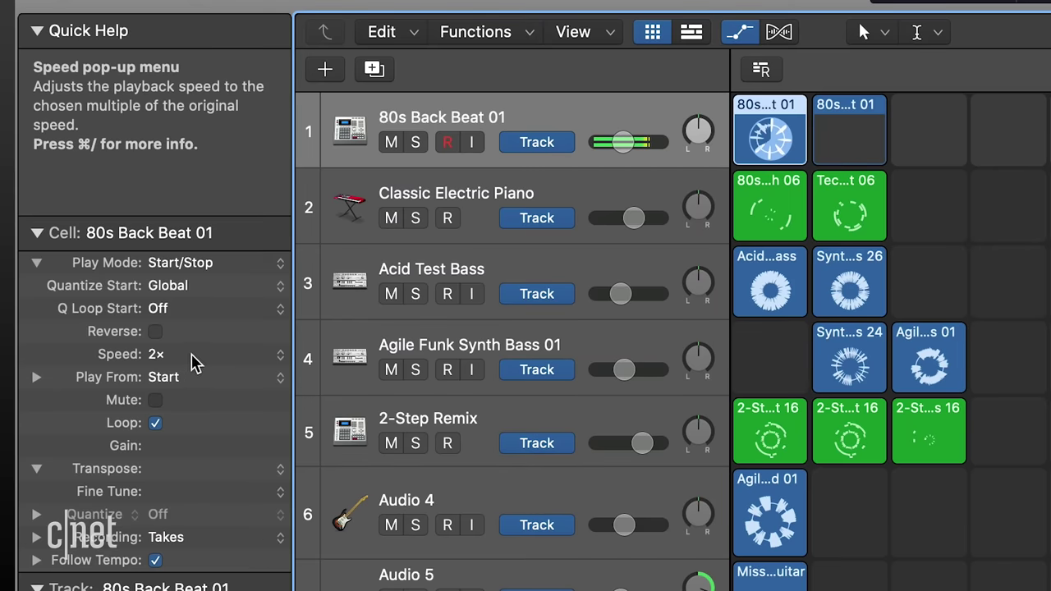
Transpose the 80s Dance Bass Synth 06 cell to -12 in the Cell inspector
left_click(194, 355)
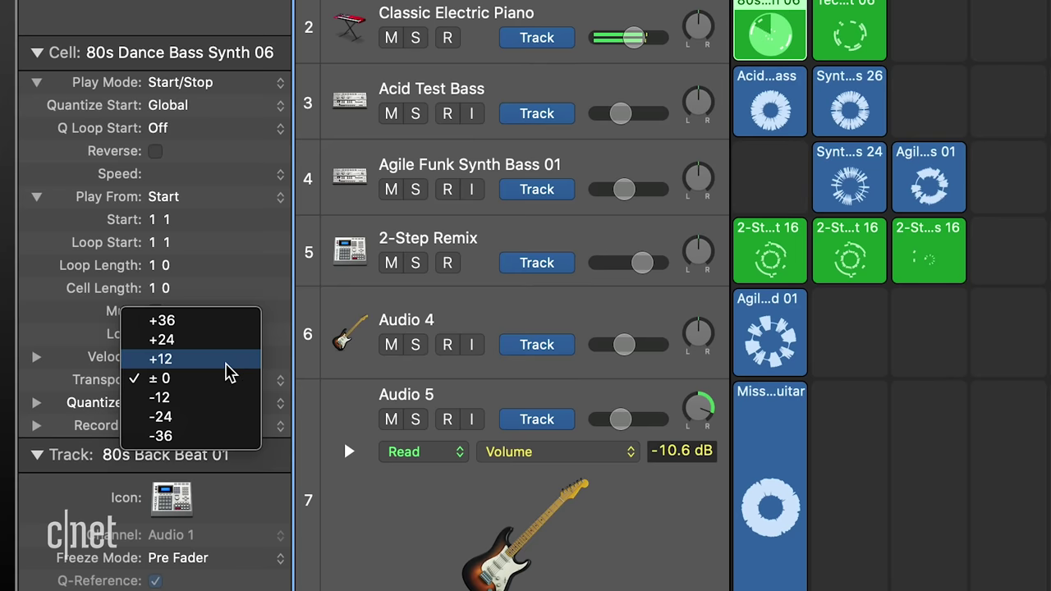
left_click(227, 366)
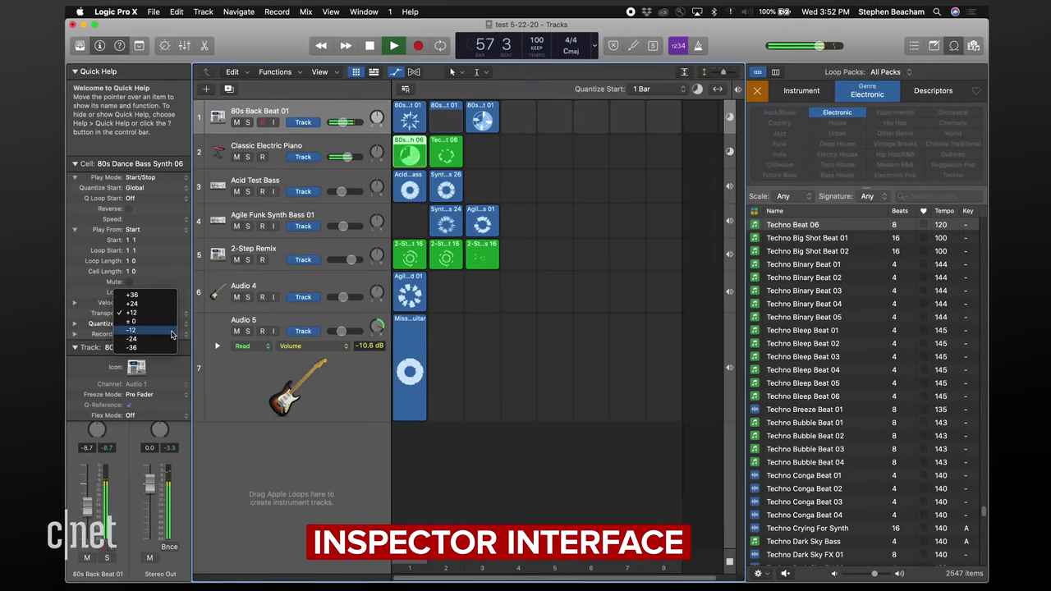
left_click(119, 324)
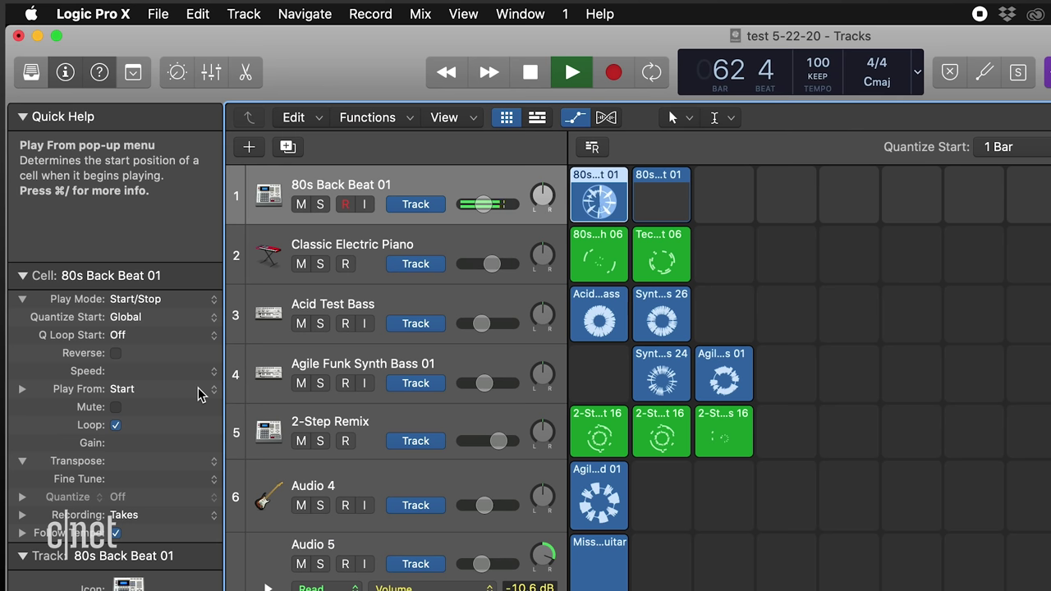
Try the 80s Back Beat 01 cell at 2× and ½× speed, then return it to 1×
left_click(208, 370)
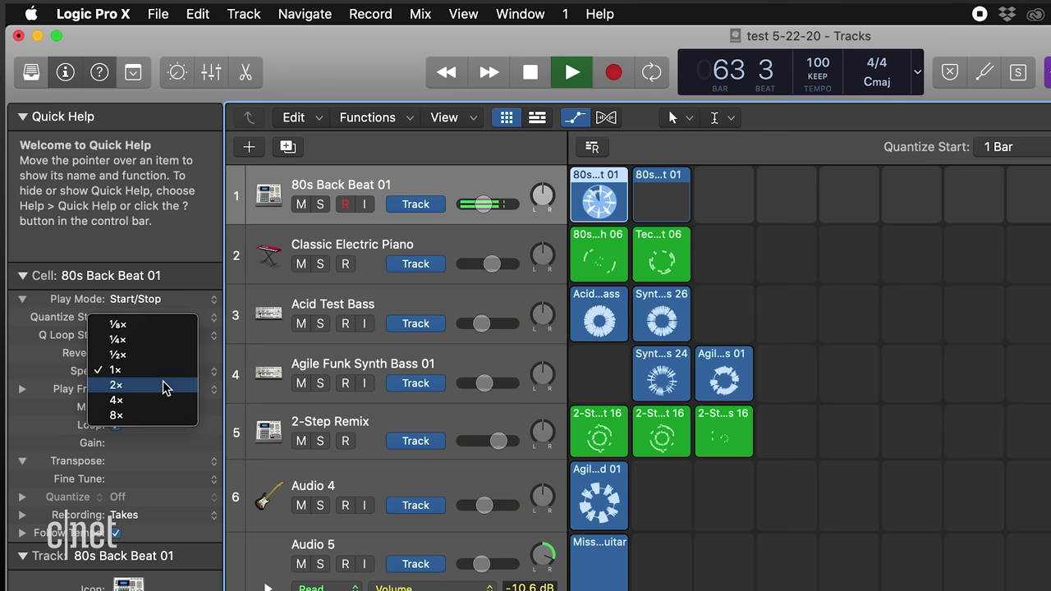
left_click(163, 384)
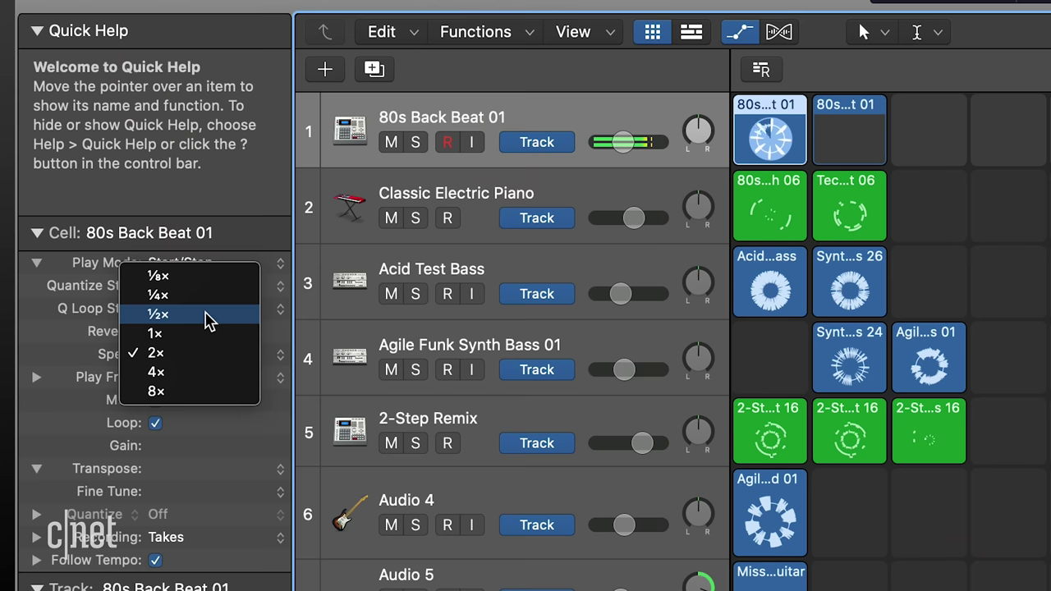
left_click(206, 319)
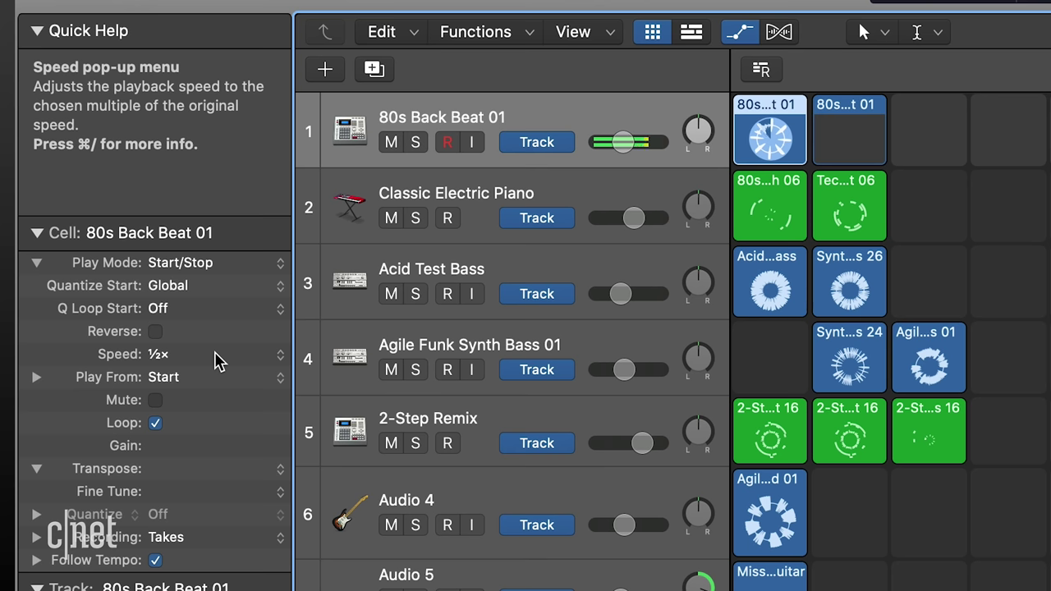
left_click(218, 361)
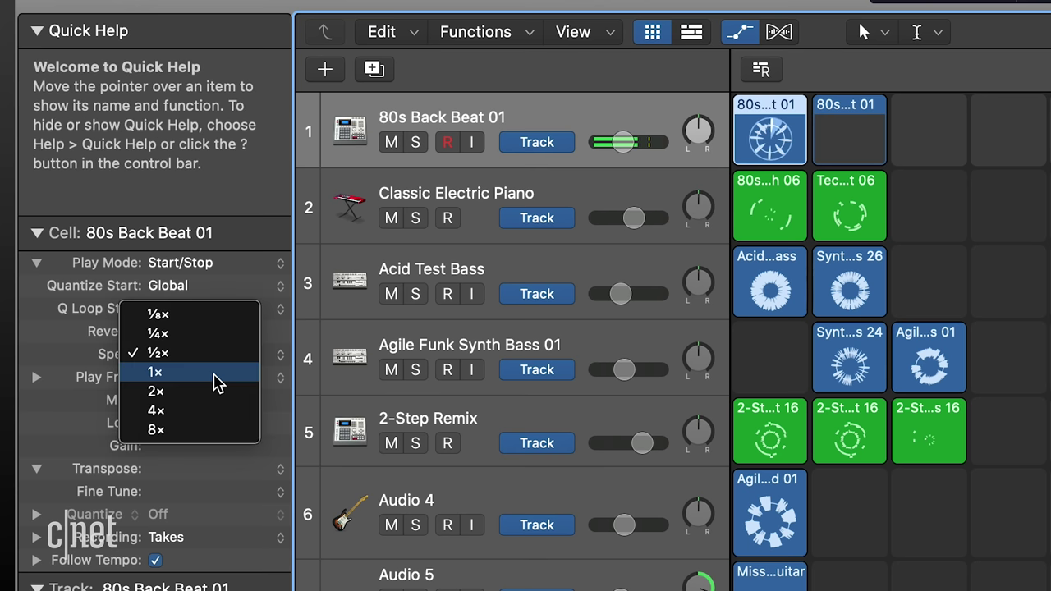
left_click(218, 381)
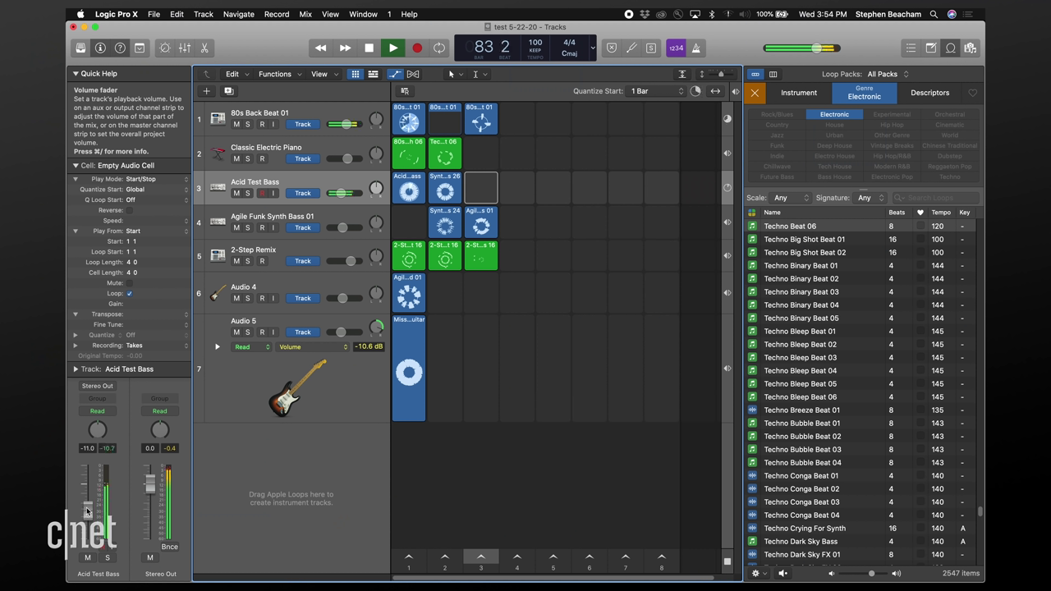
Lower the Acid Test Bass channel-strip volume fader
left_click_drag(93, 456, 90, 469)
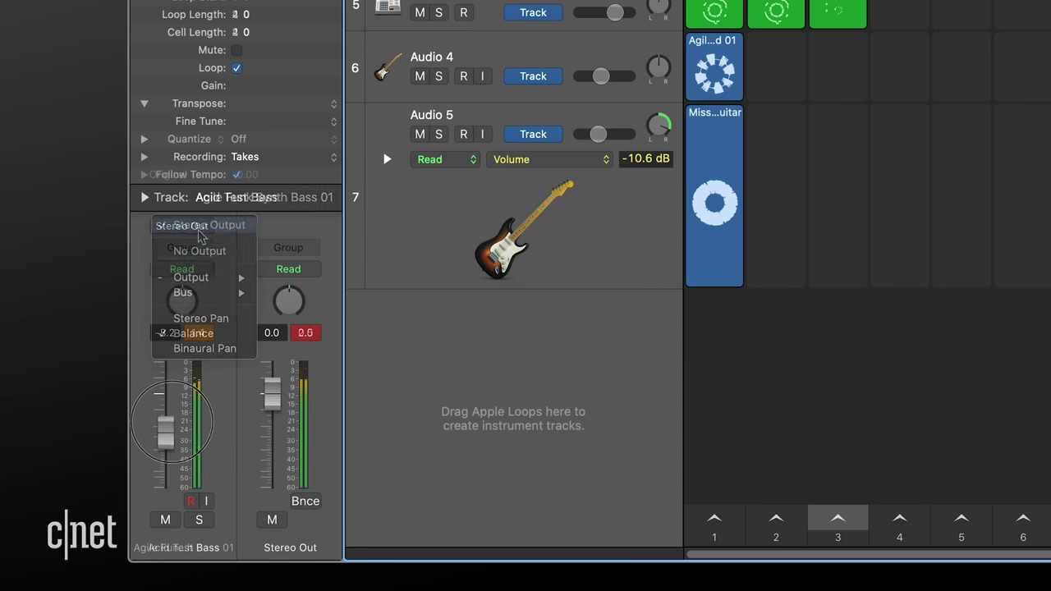
mouse_move(220, 304)
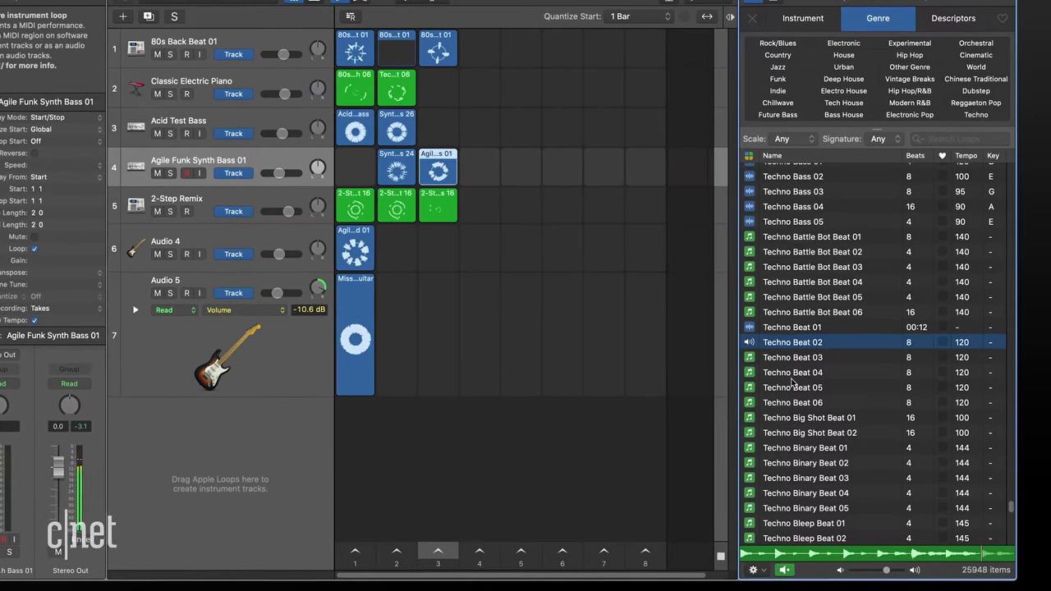
Audition the Techno Beat 04, Techno Big Shot Beat 01, Techno Binary Beat 01 and Thunder Clap loops
left_click(800, 369)
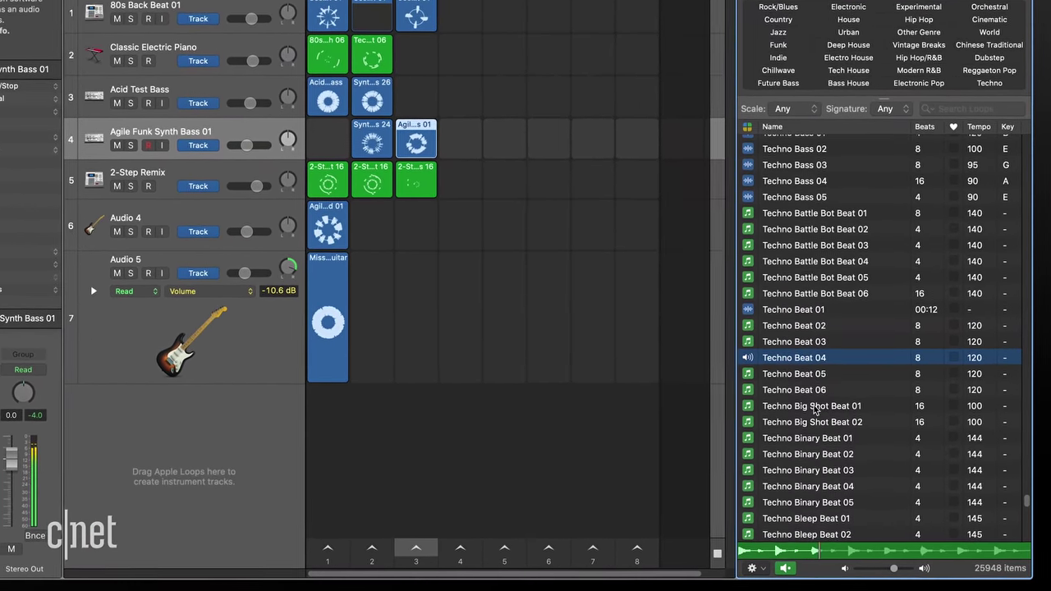
left_click(820, 403)
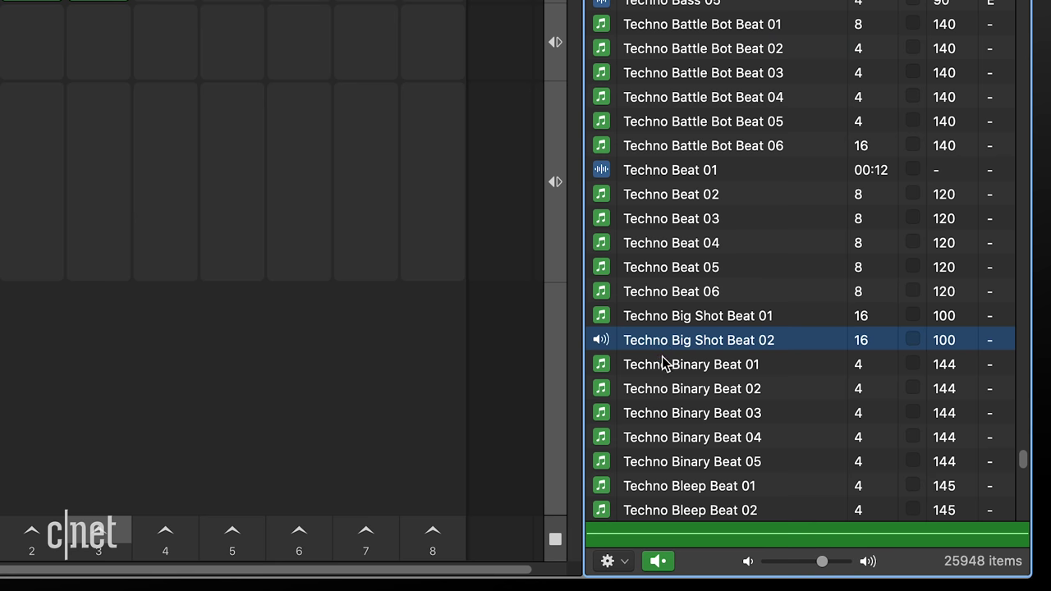
left_click(664, 366)
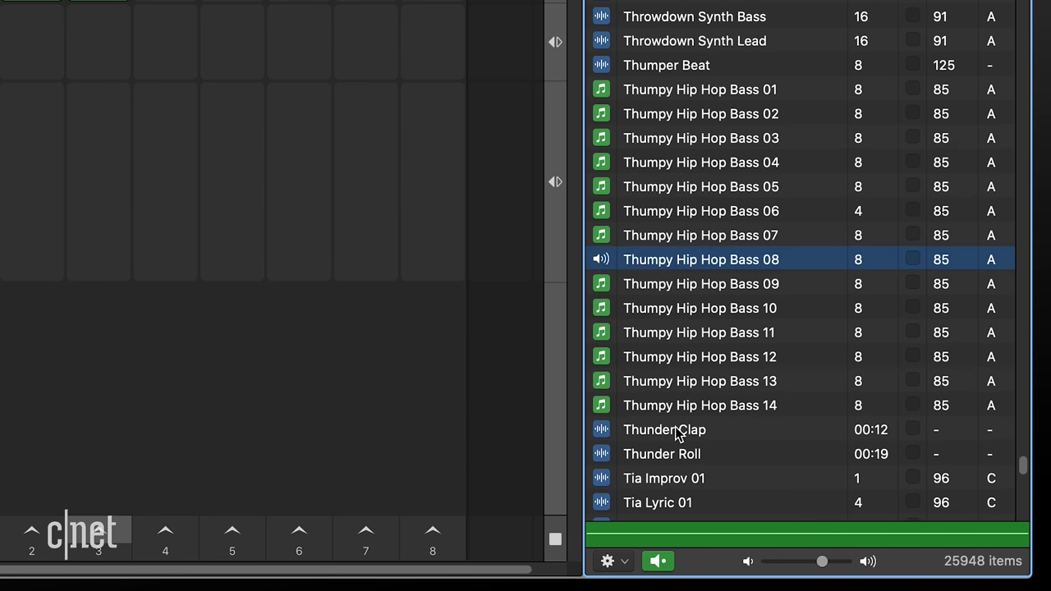
left_click(736, 430)
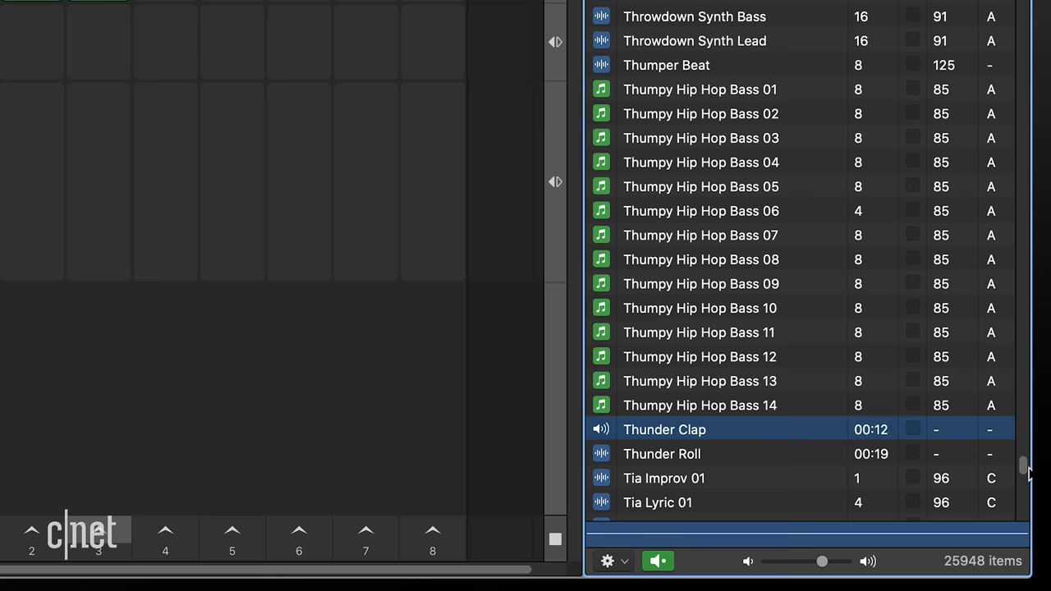
left_click_drag(1029, 472, 1026, 467)
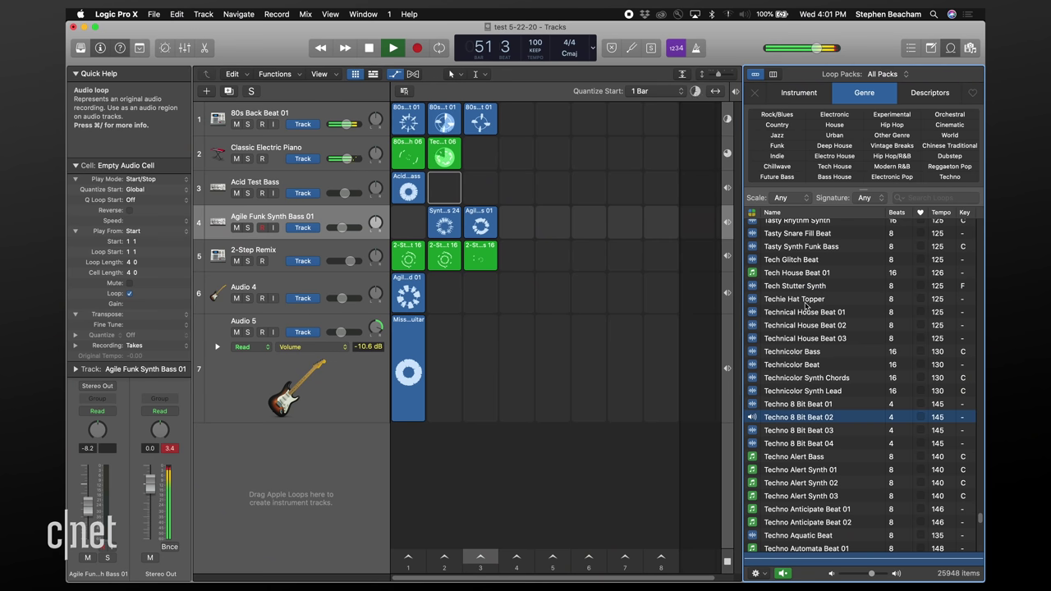
Add Techno 8 Bit Beat 02, Techno Alert Synth 01 and Tokyo Dreams Guitar to column 2 on Audio 4, Audio 5 and new Audio 6, then queue them
key("Down")
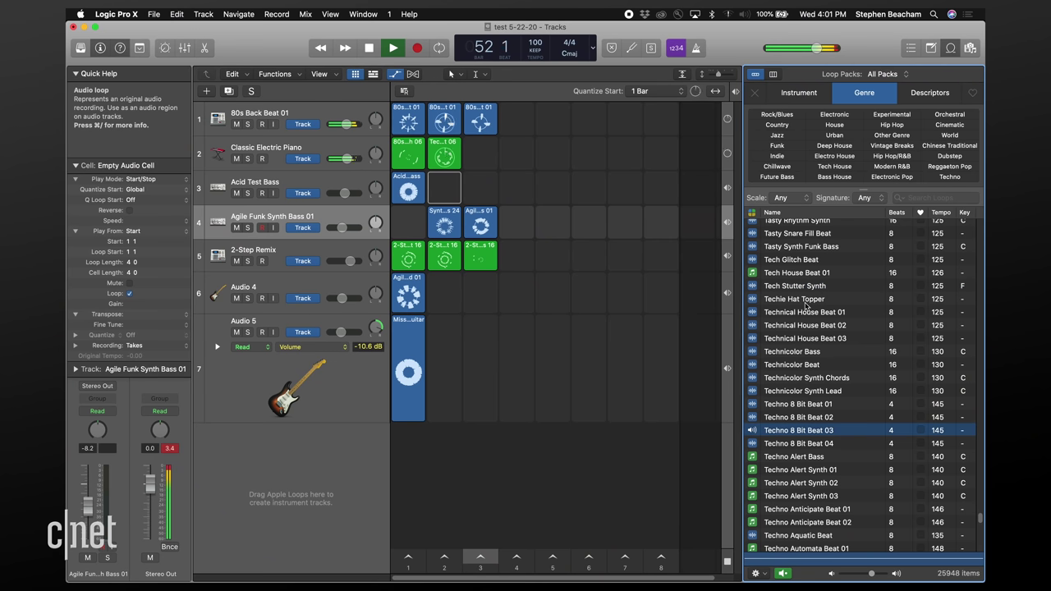
left_click_drag(798, 419, 357, 292)
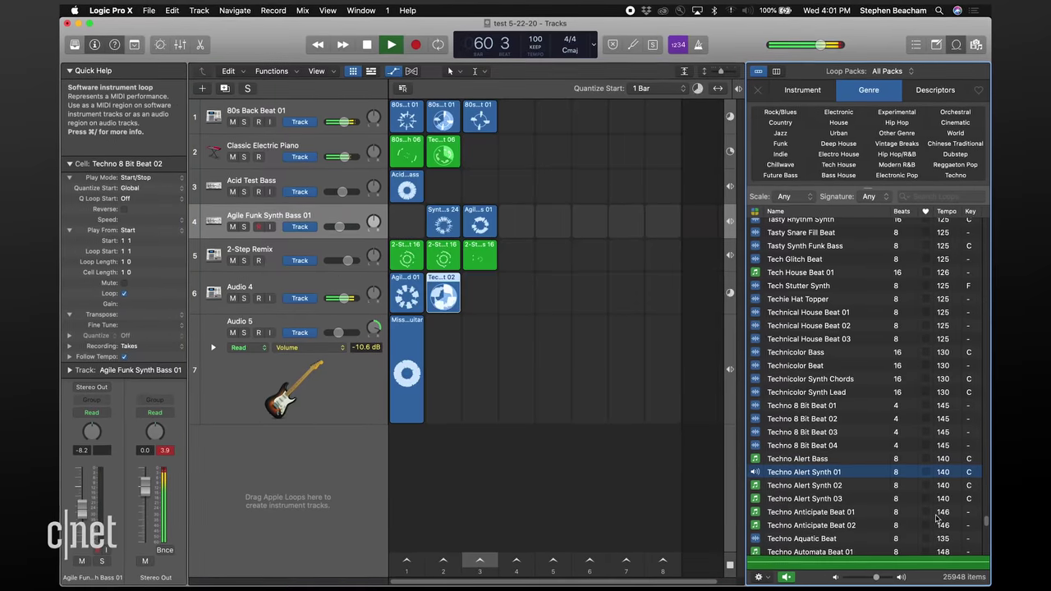
left_click_drag(935, 472, 444, 370)
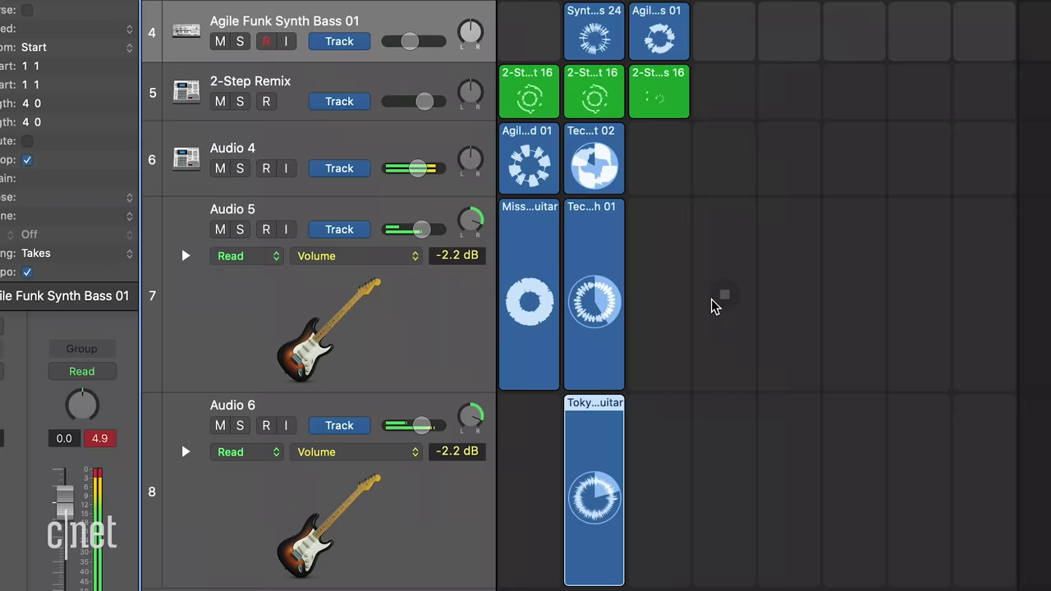
left_click_drag(506, 363, 463, 400)
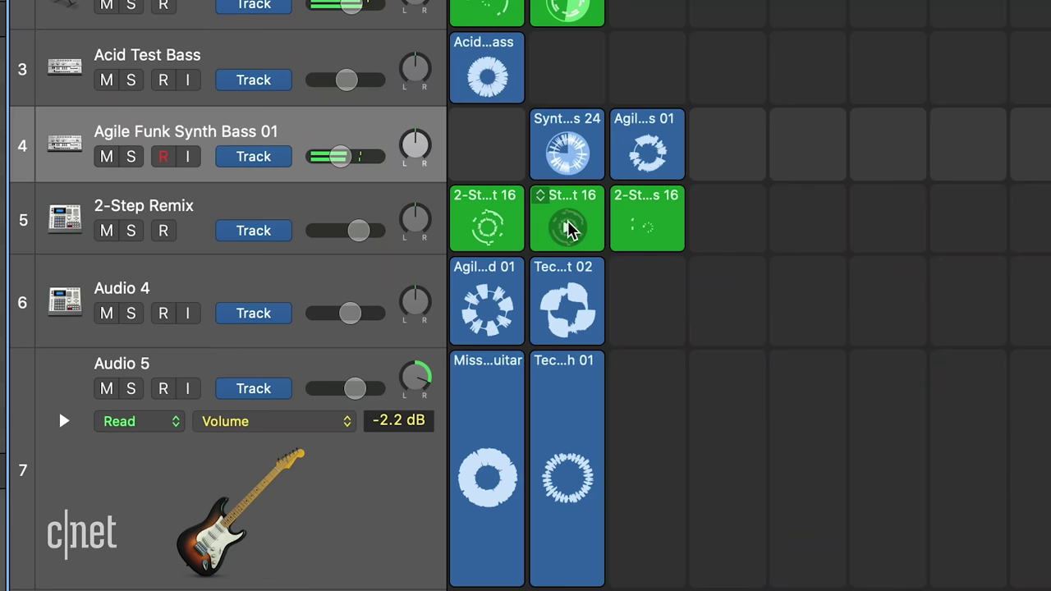
left_click(569, 229)
left_click(570, 300)
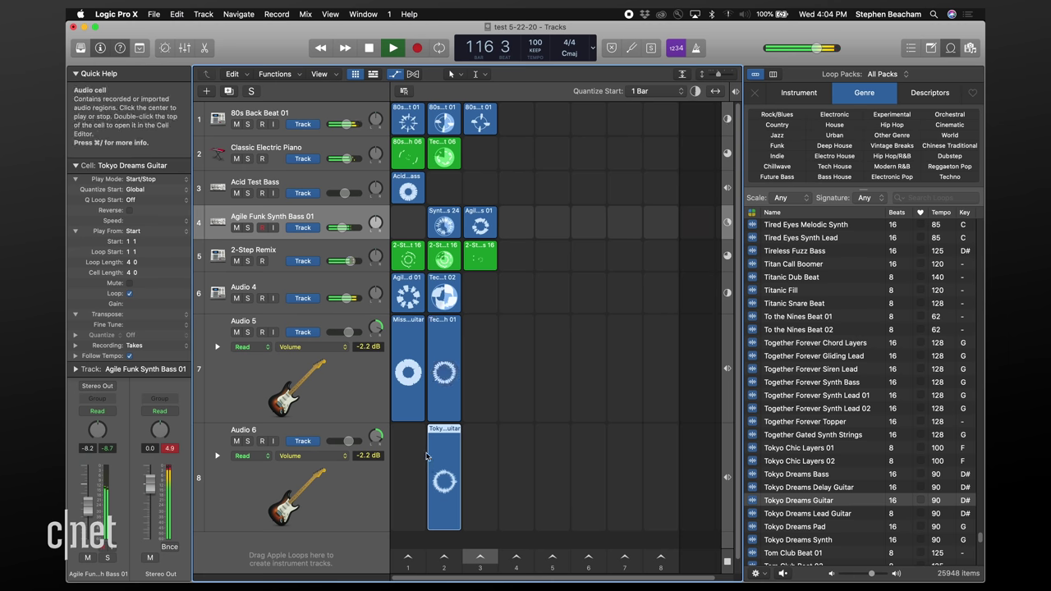
Queue the Tokyo Dreams Guitar cell, then name track 8 'Producing a song in Logic'
left_click(444, 483)
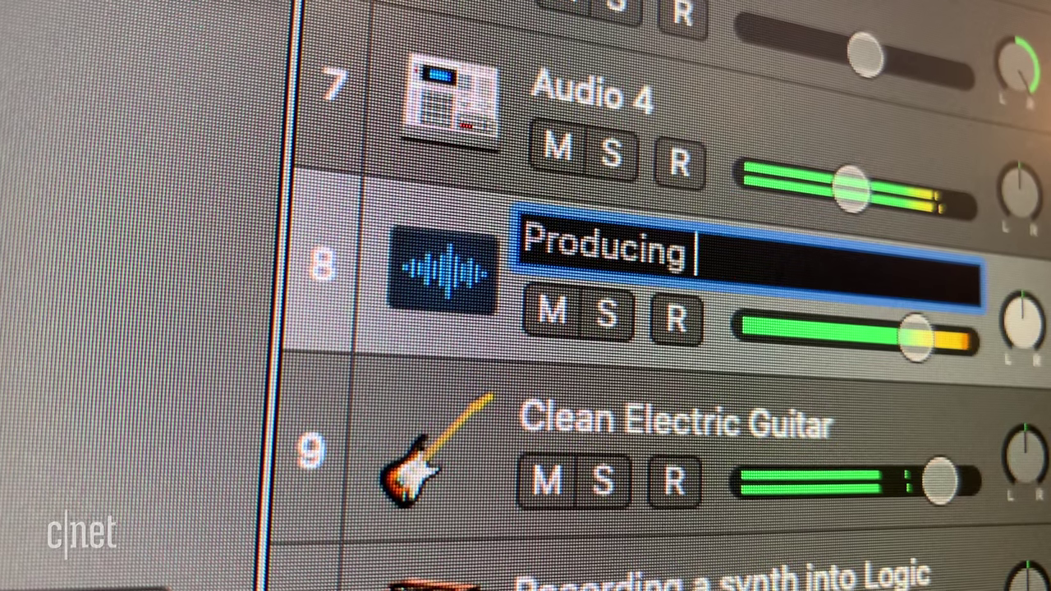
type("ng in Logic")
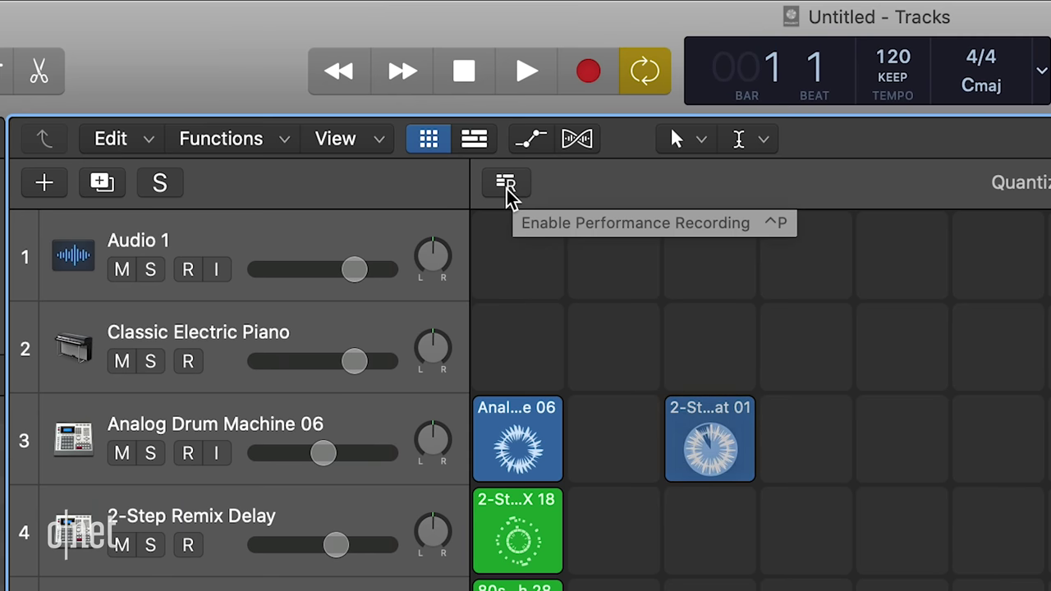
Enable performance recording, show the tracks timeline beside the grid, and hide the loop browser
left_click(382, 87)
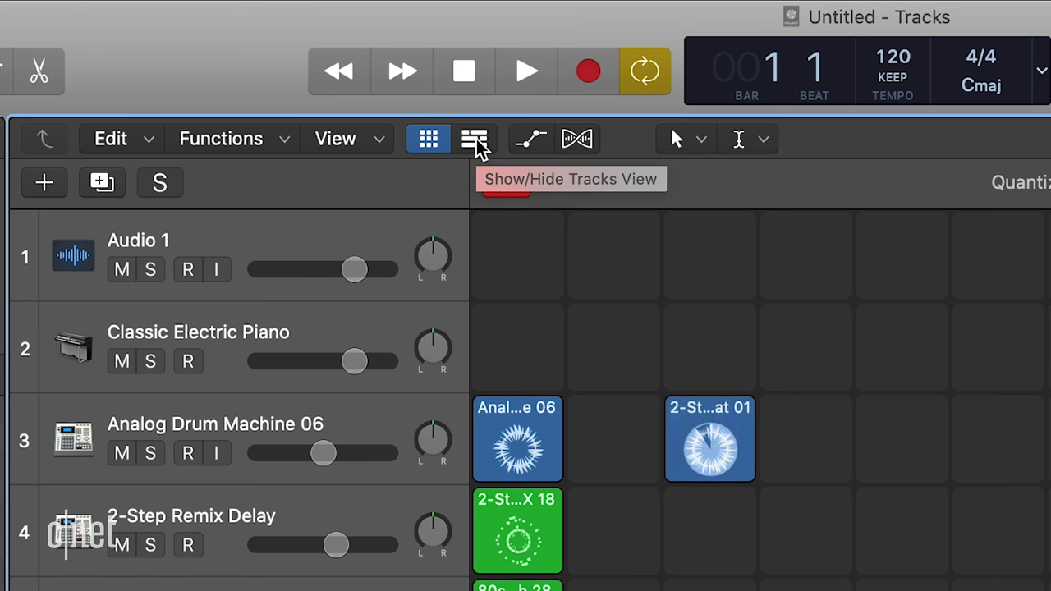
left_click(475, 141)
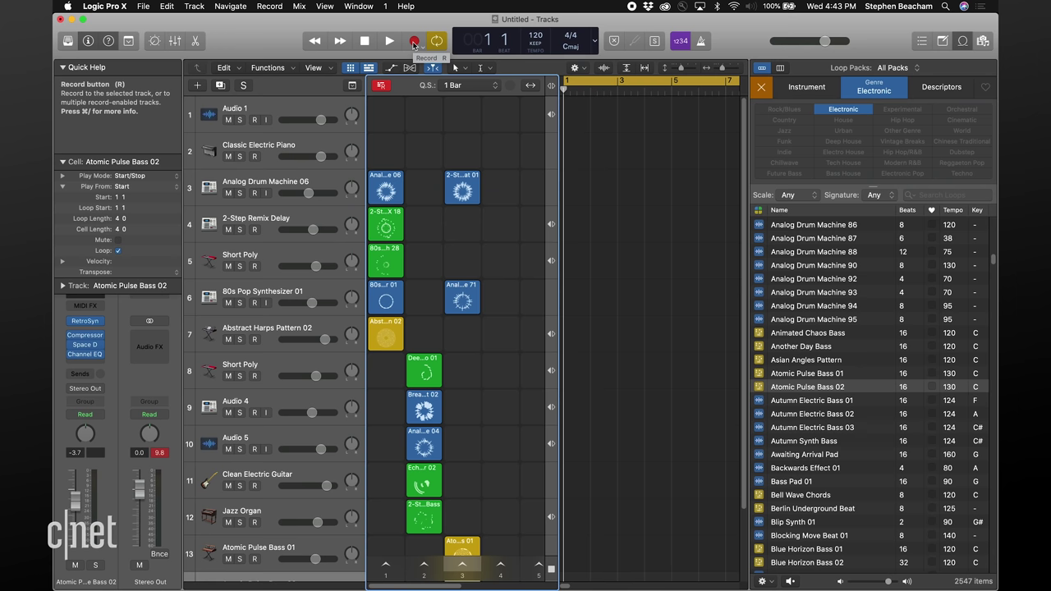
left_click(358, 5)
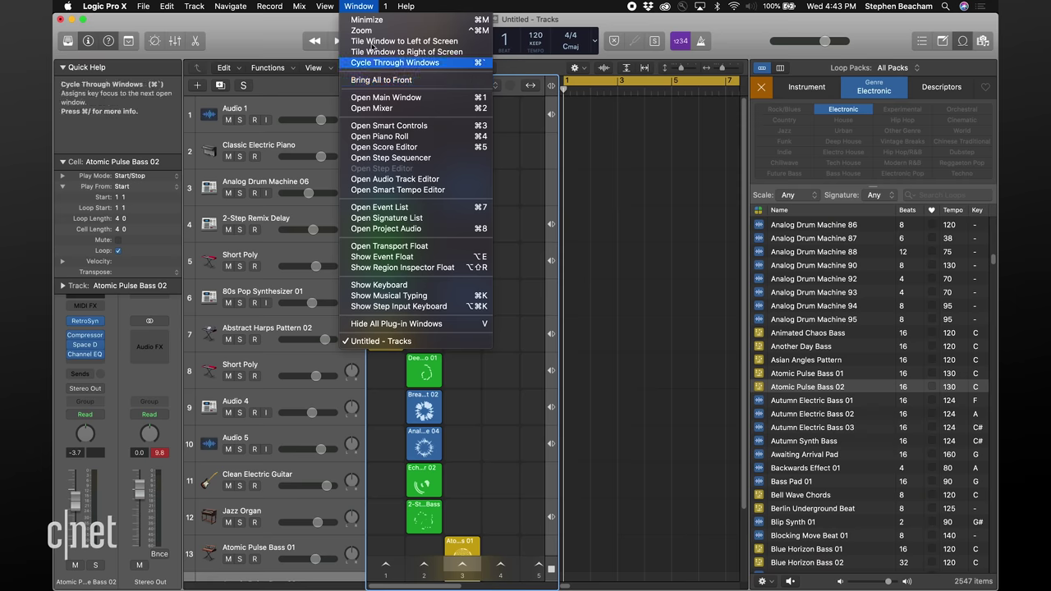
mouse_move(325, 6)
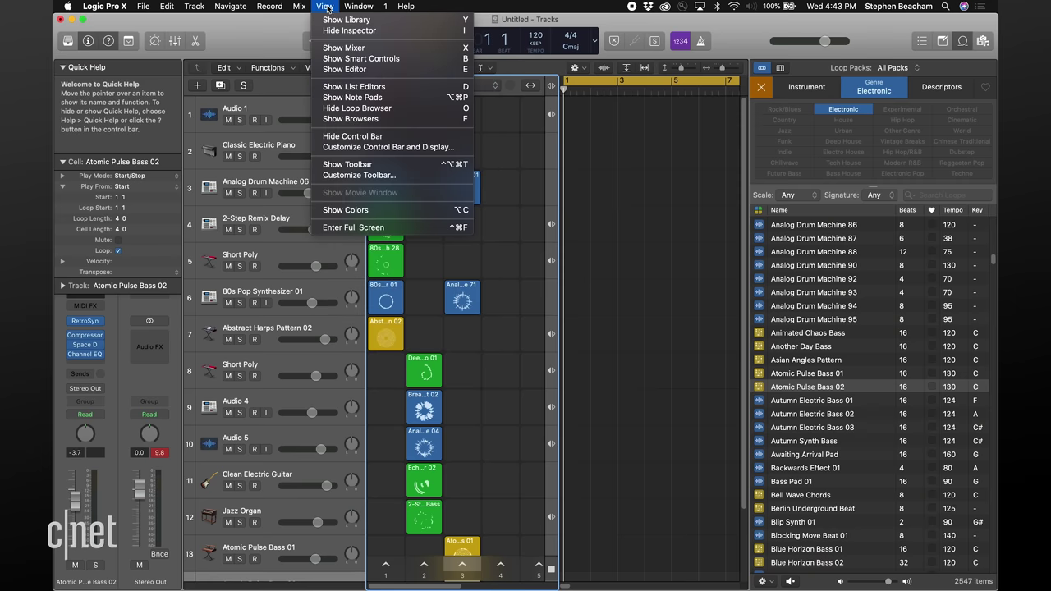
left_click(355, 109)
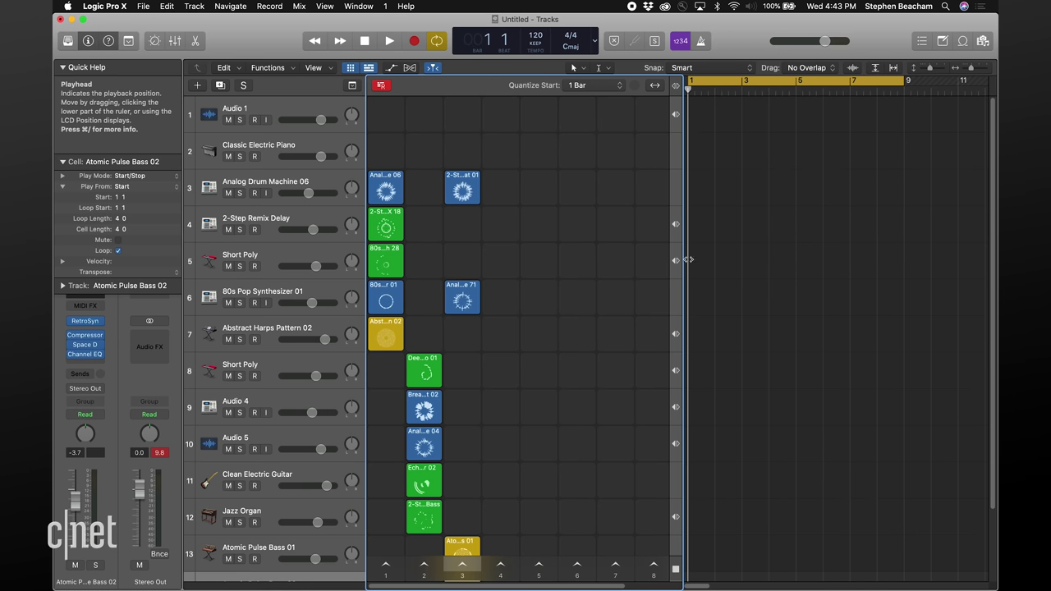
Widen the timeline, start the Analog Drum Machine 06 loop, and queue the next loops, including Short Poly
left_click_drag(688, 260, 567, 274)
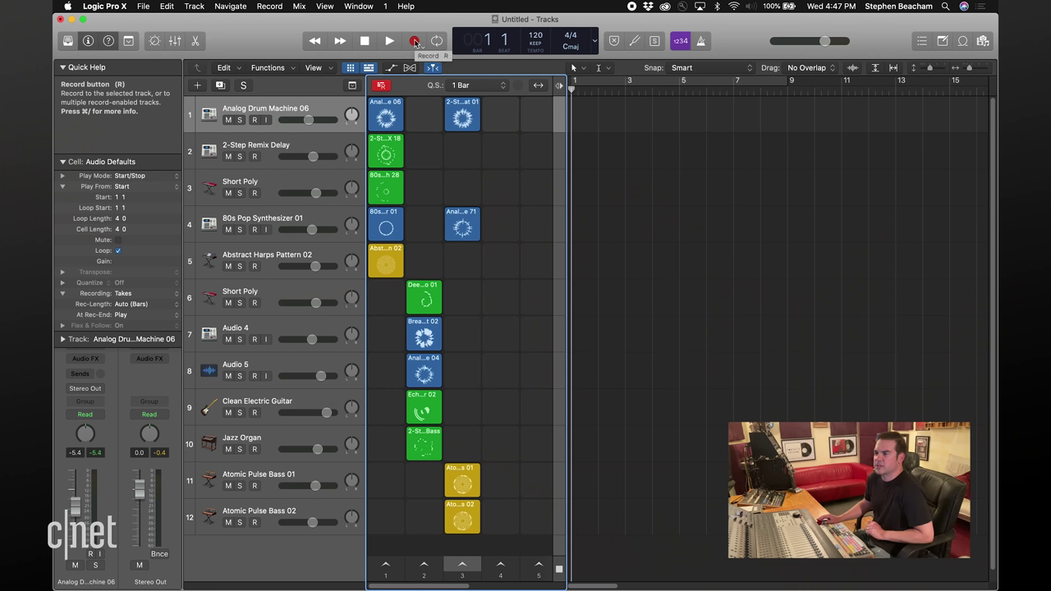
left_click(387, 118)
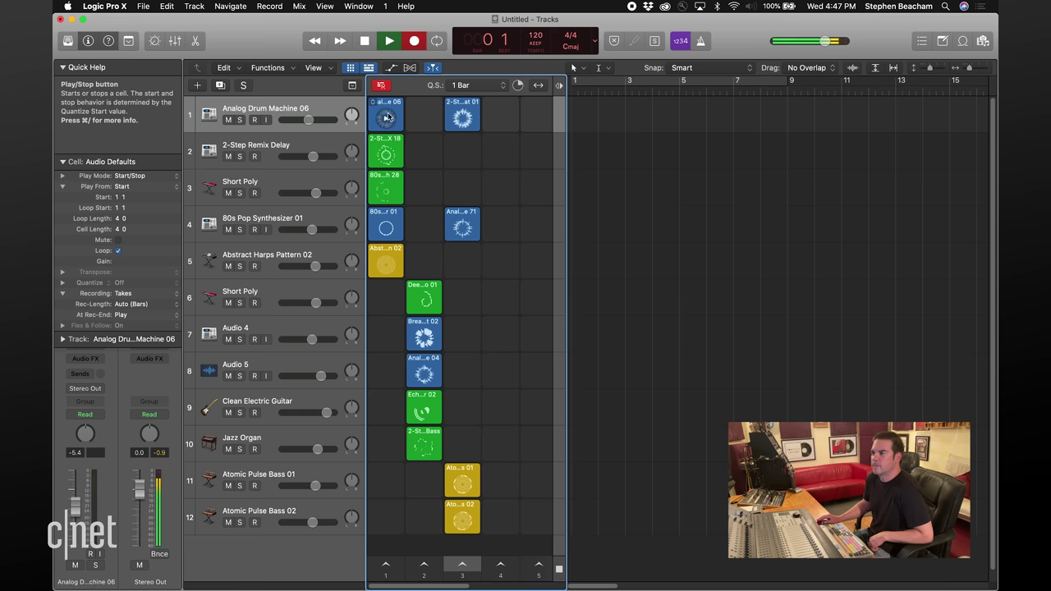
left_click(389, 175)
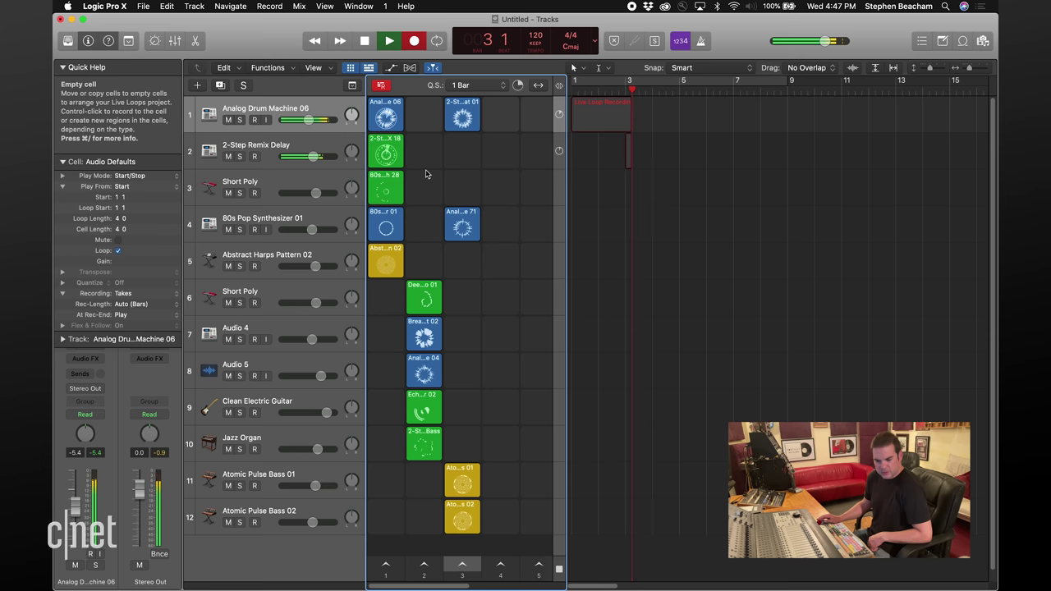
left_click(386, 193)
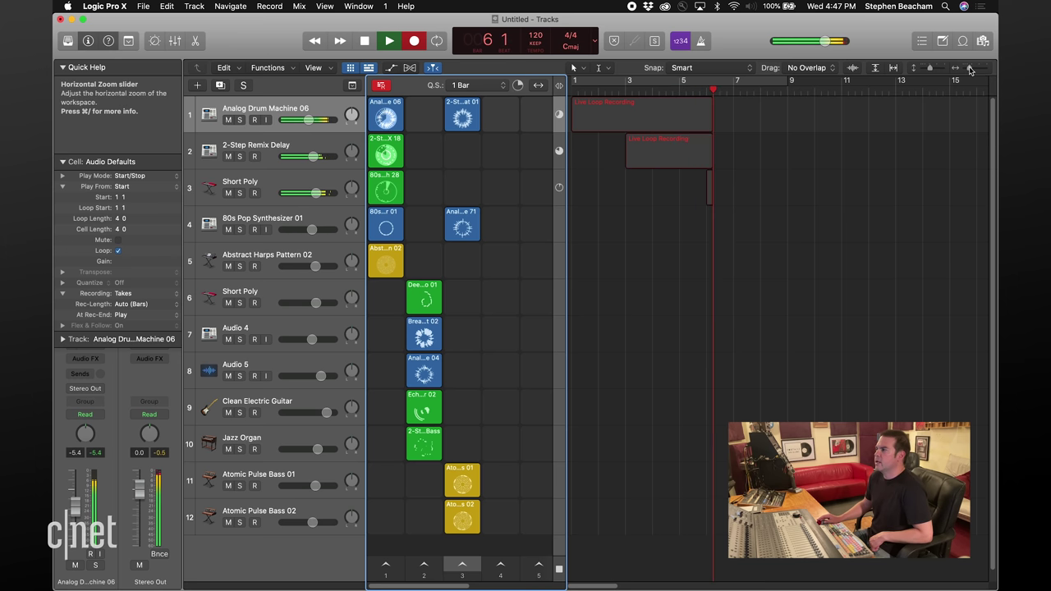
left_click_drag(969, 68, 965, 70)
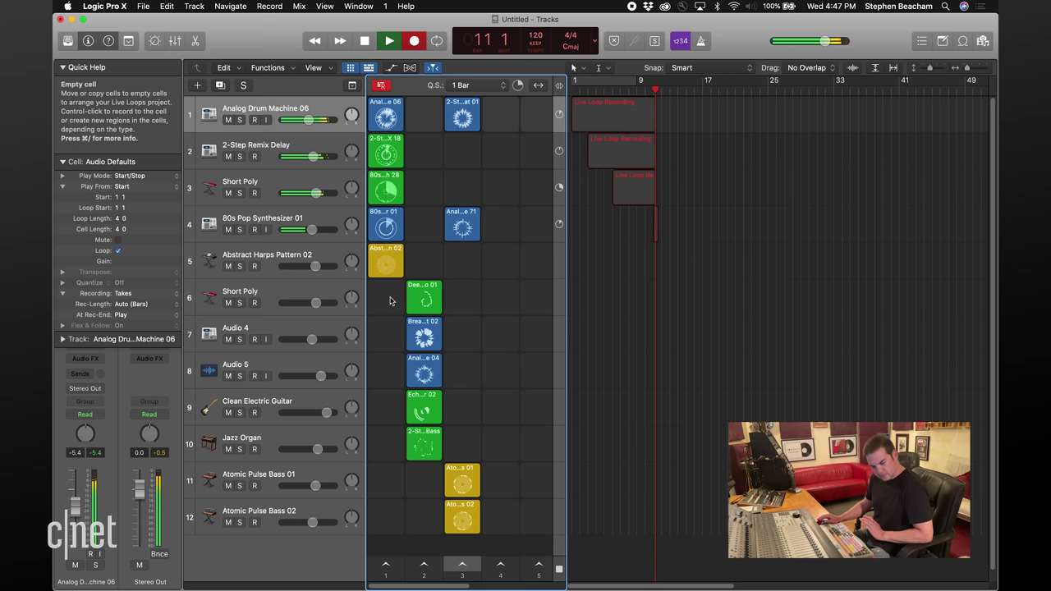
Queue Abstract Harps Pattern 02 at 4.0 dB volume, then queue the Deep Electric Piano loop
left_click(384, 264)
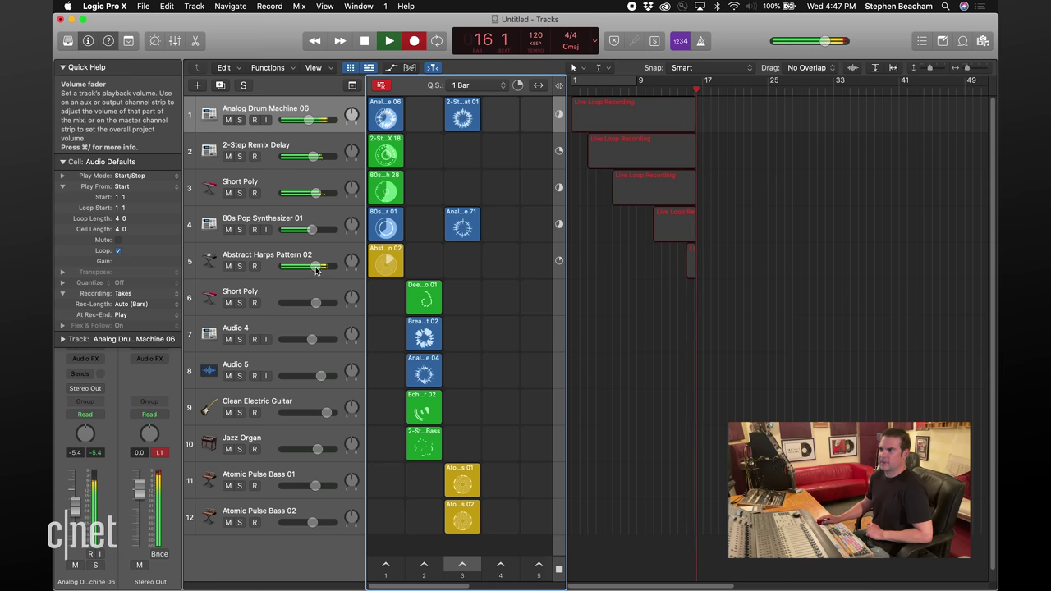
left_click(395, 280)
left_click_drag(311, 266, 306, 269)
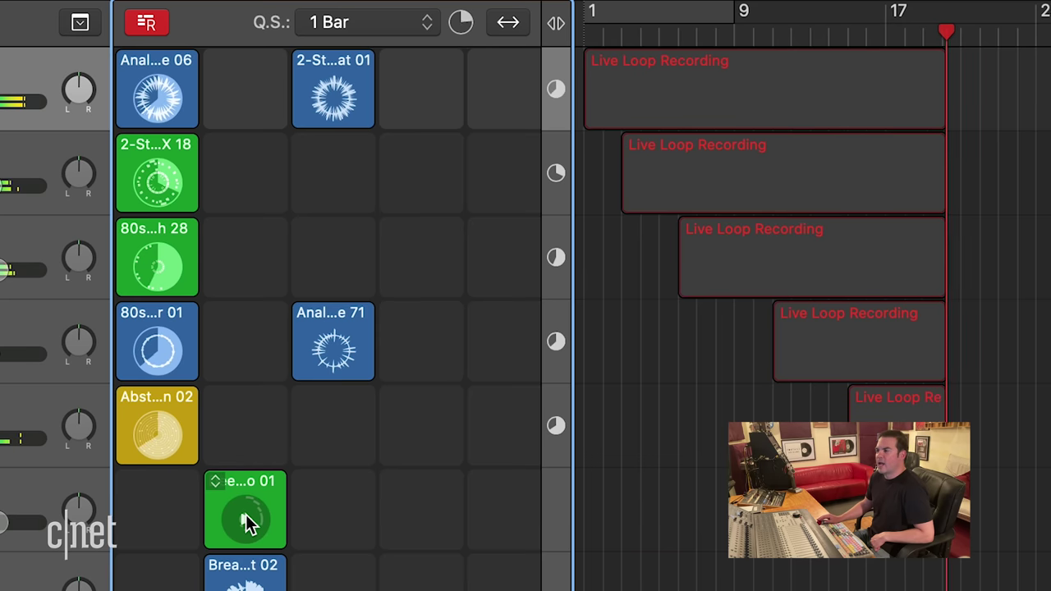
left_click(424, 303)
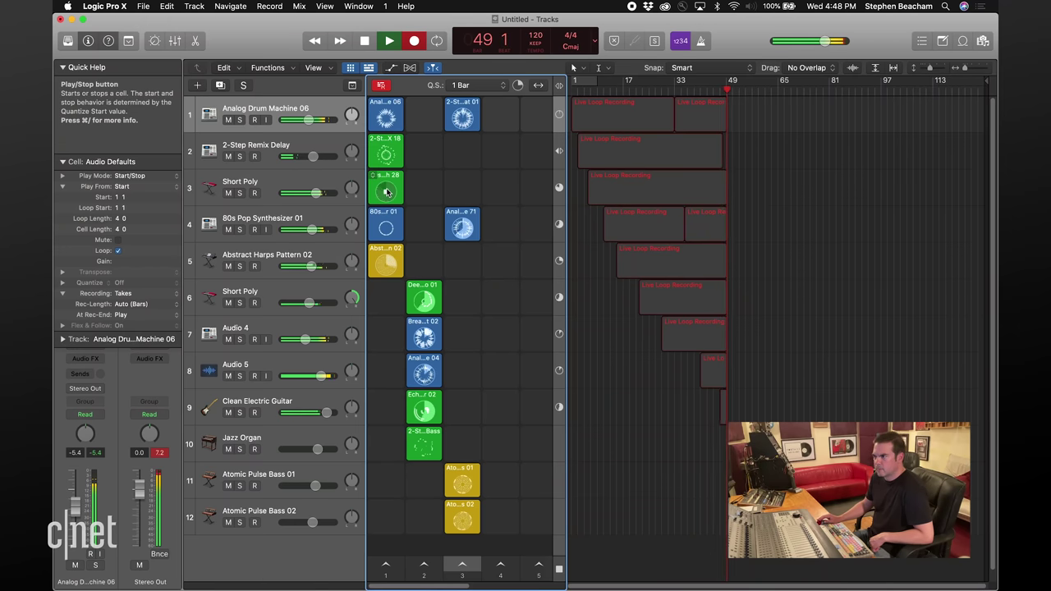
Stop Short Poly, add the Jazz Organ bass, switch to scene 3 then 2, and stop all cells
left_click(386, 191)
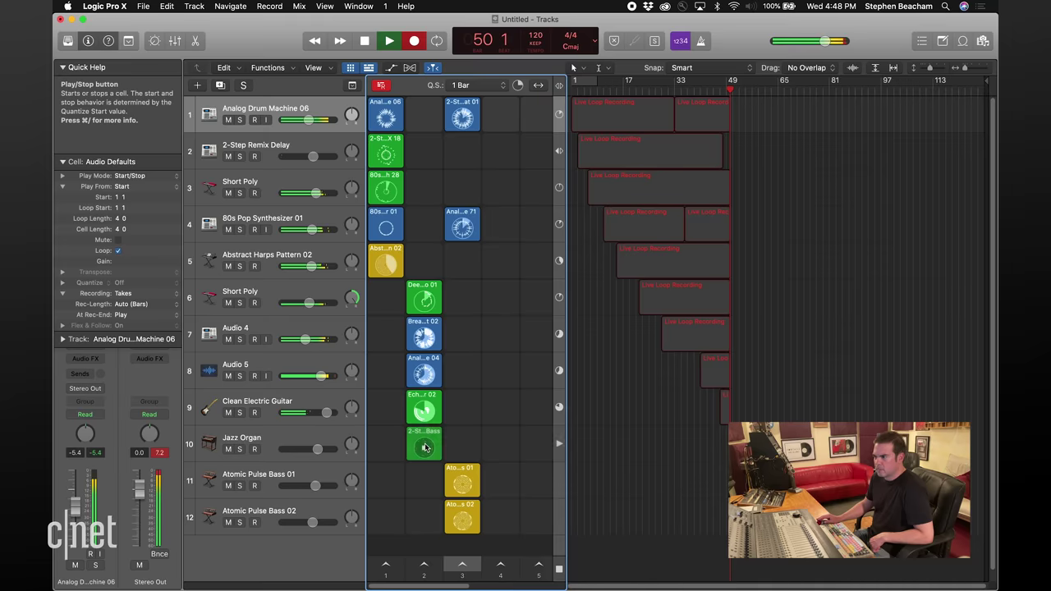
left_click(424, 447)
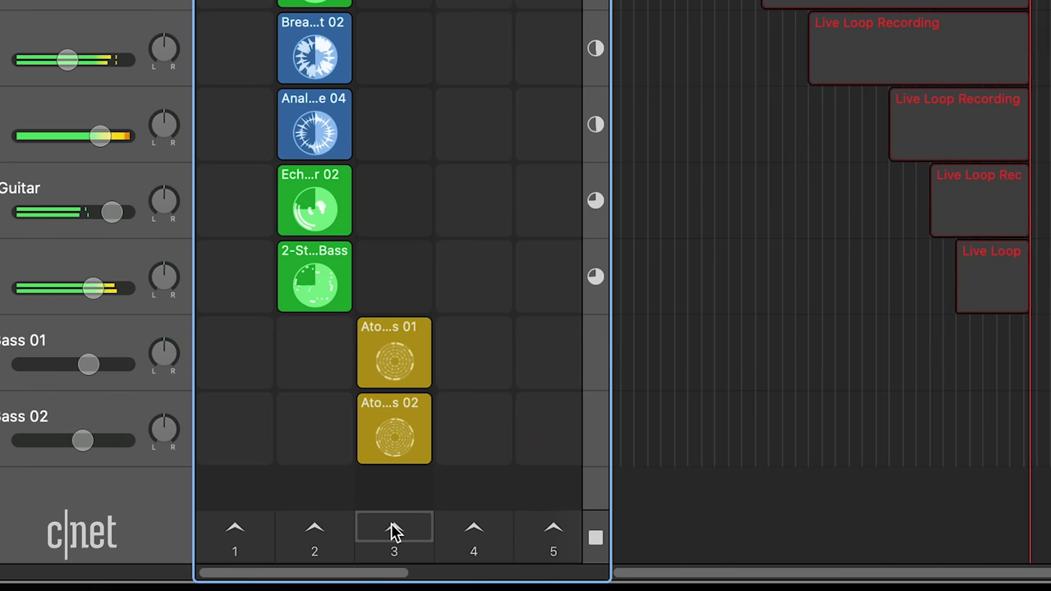
left_click(394, 531)
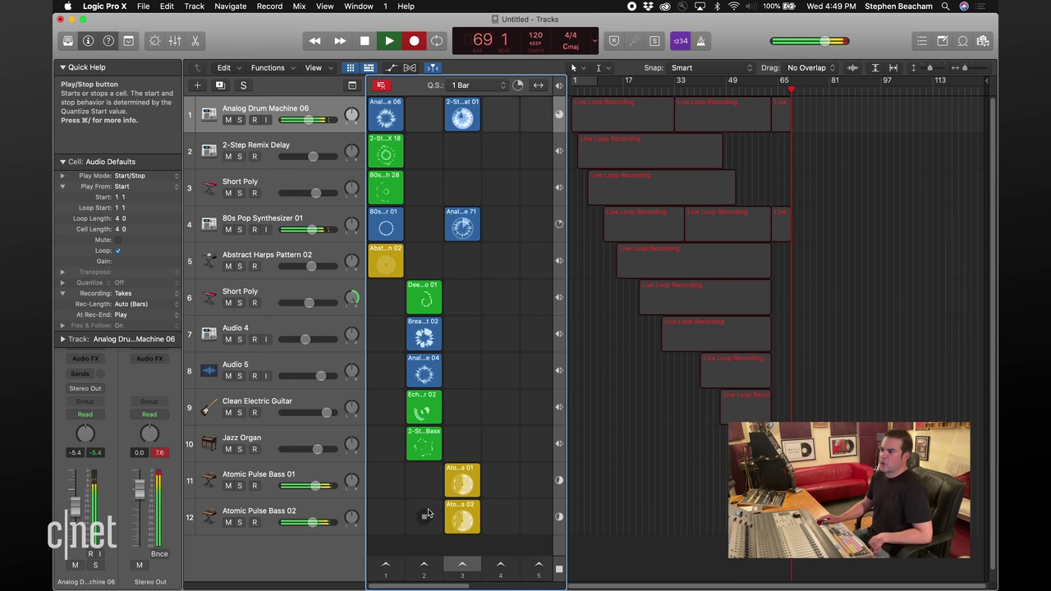
mouse_move(469, 483)
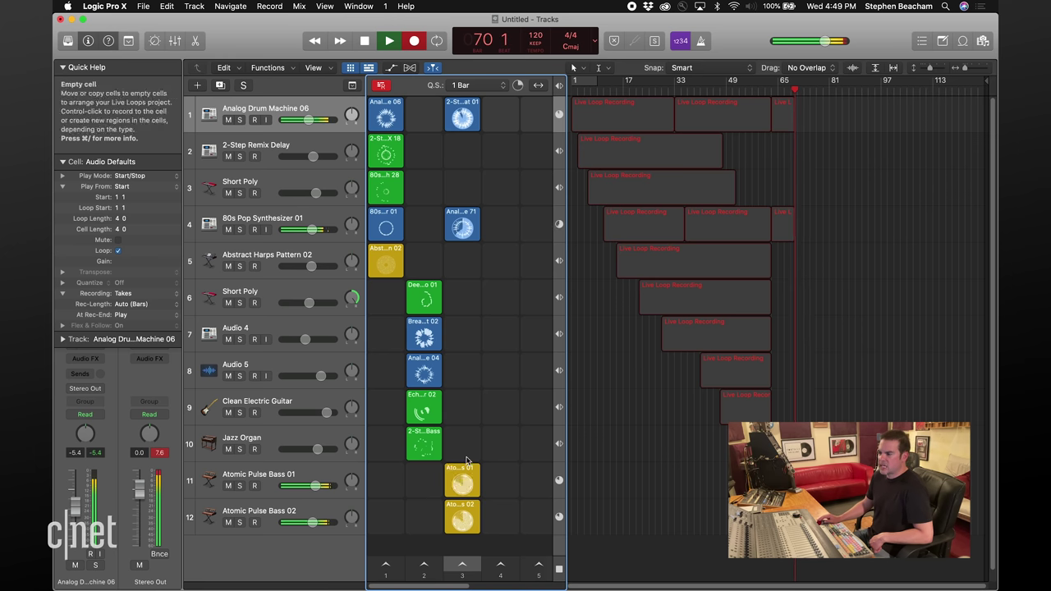
left_click(423, 567)
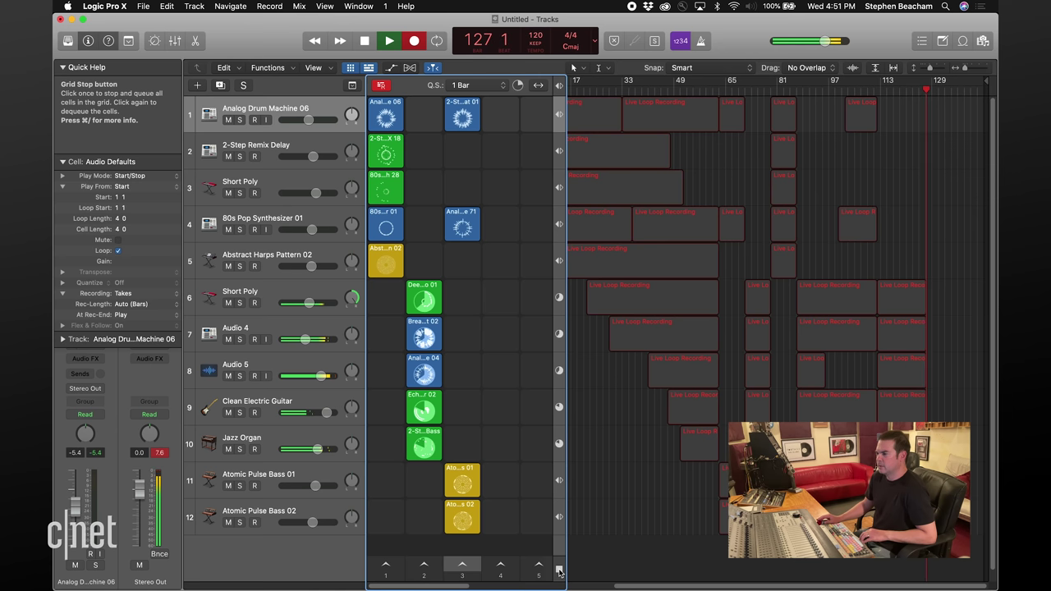
left_click(559, 569)
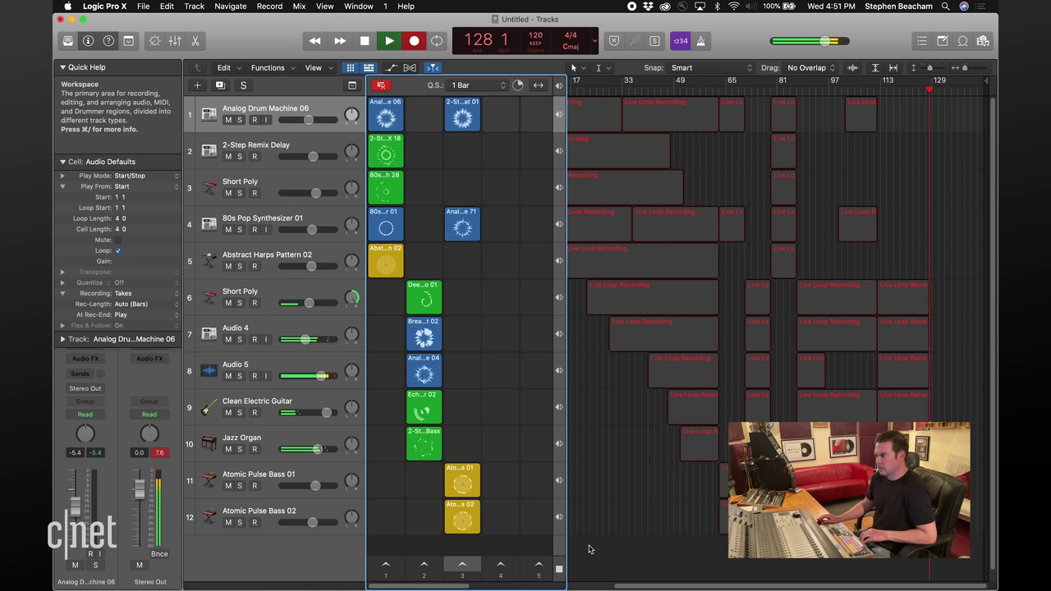
Stop recording, return to bar 1, activate the timeline regions, and play the arrangement back
left_click(363, 42)
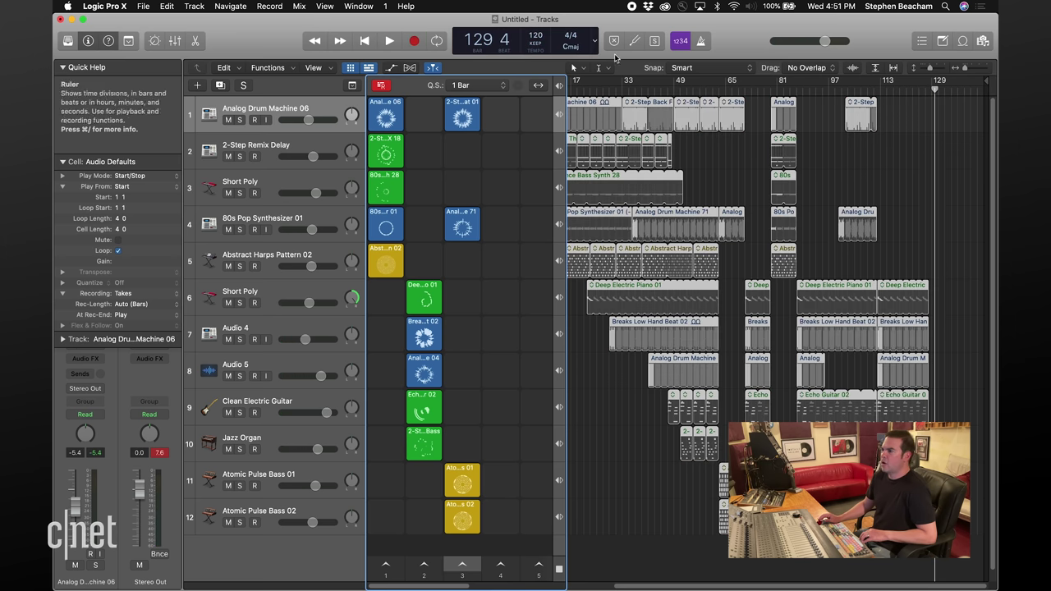
left_click(364, 41)
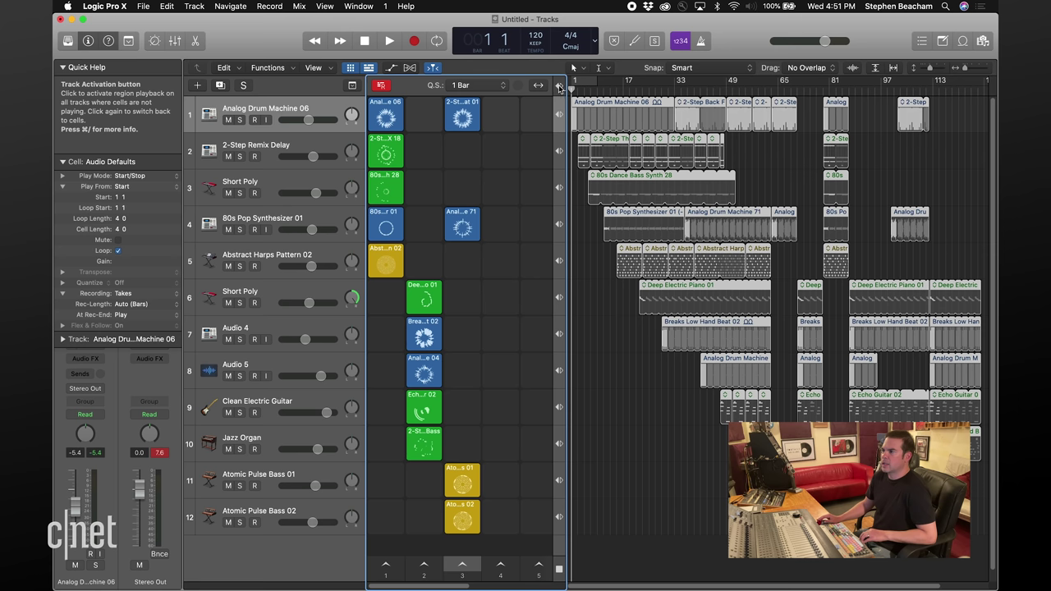
left_click(558, 87)
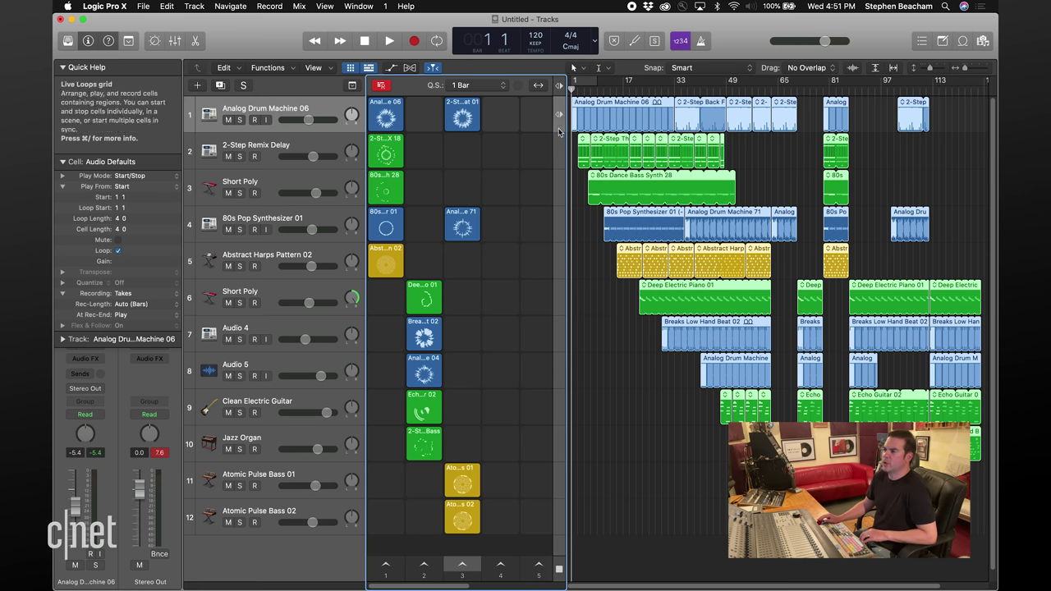
key("space")
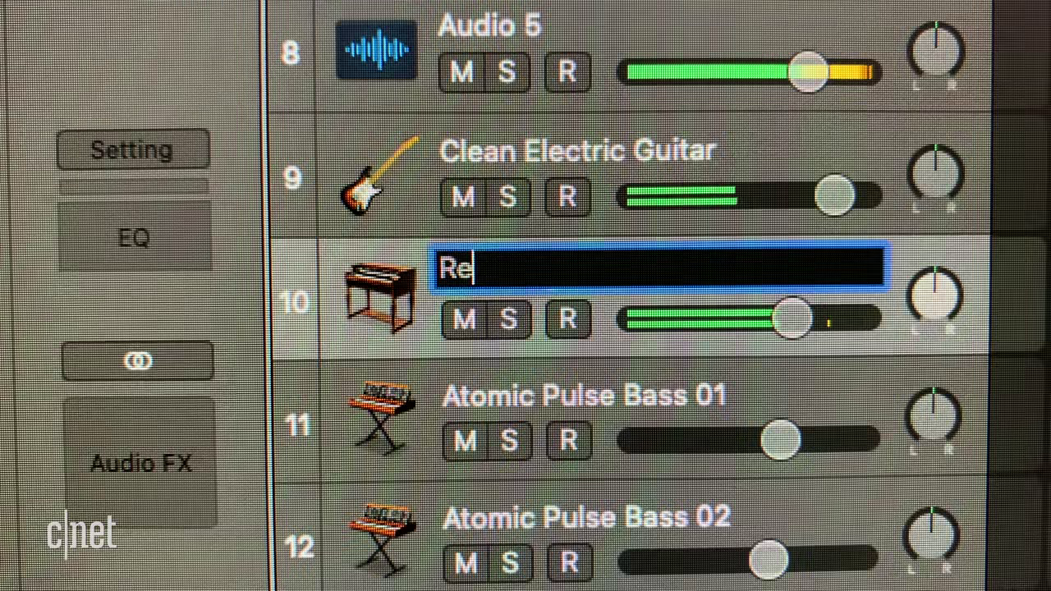
Name track 10 'Recording a synth into Logic'
type("cording a syn")
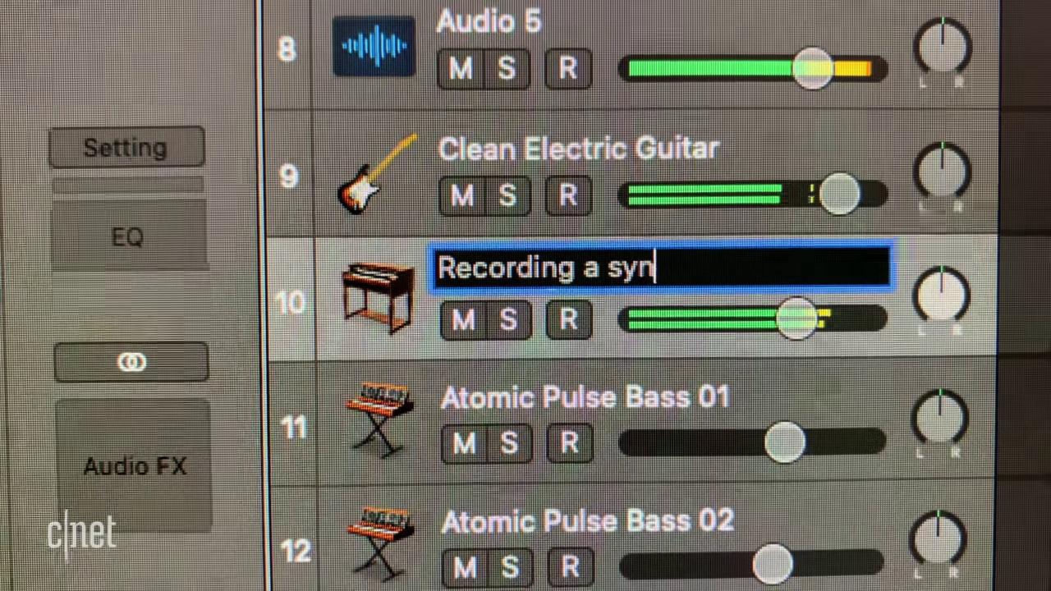
type("th into Logic")
key("Return")
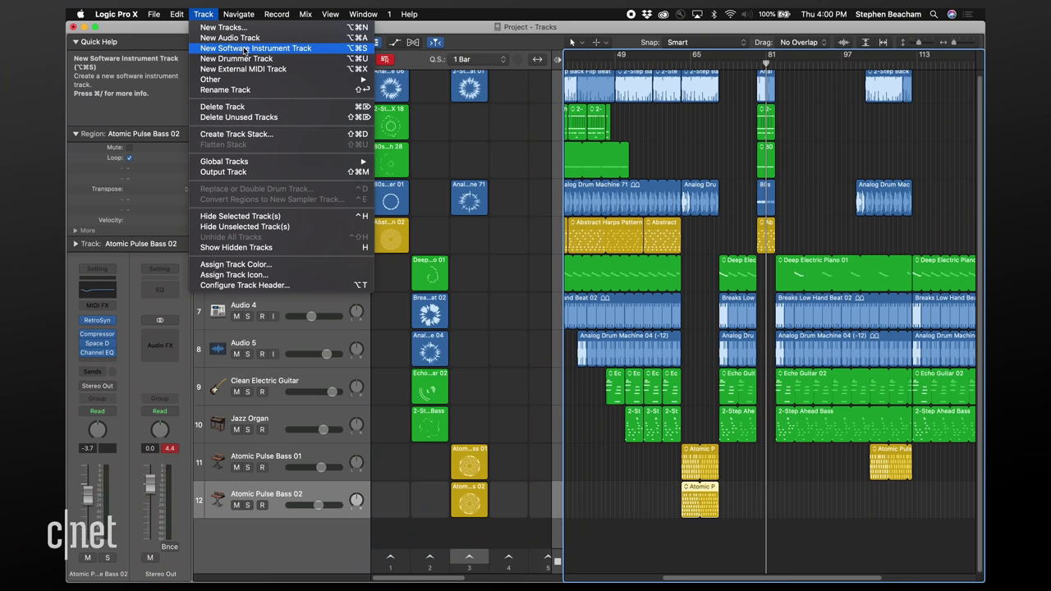
Add a taller software instrument track loaded with Alchemy's 70s Space Pad preset
left_click(372, 239)
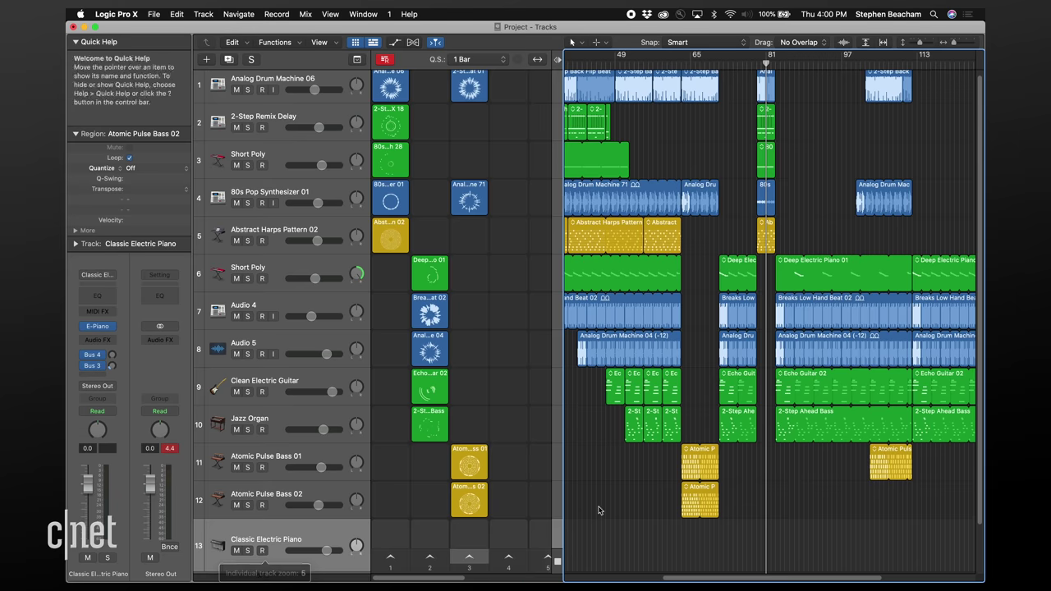
scroll(974, 447, "down", 3)
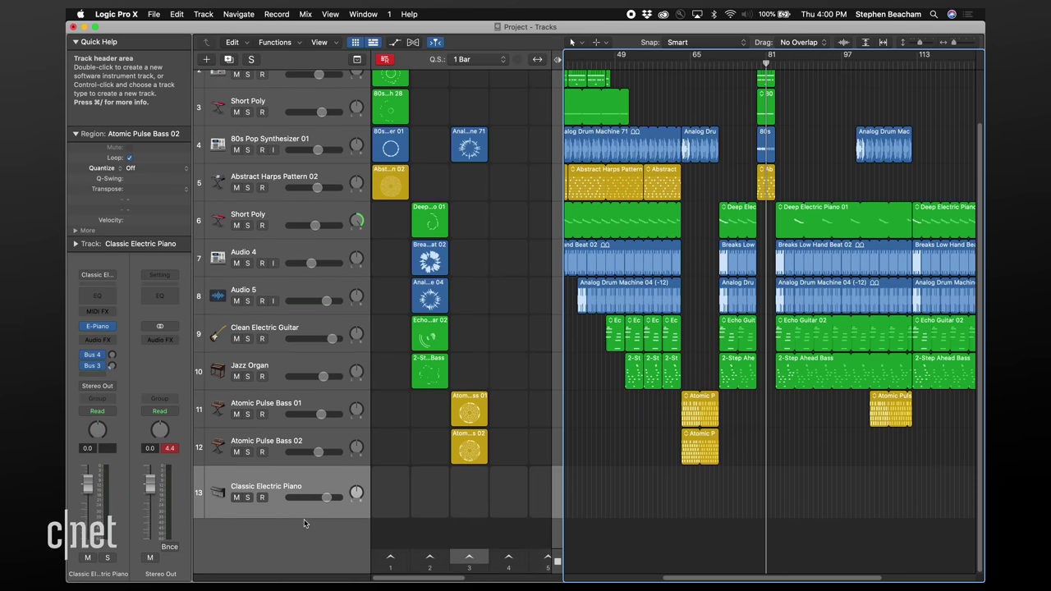
left_click_drag(305, 517, 304, 565)
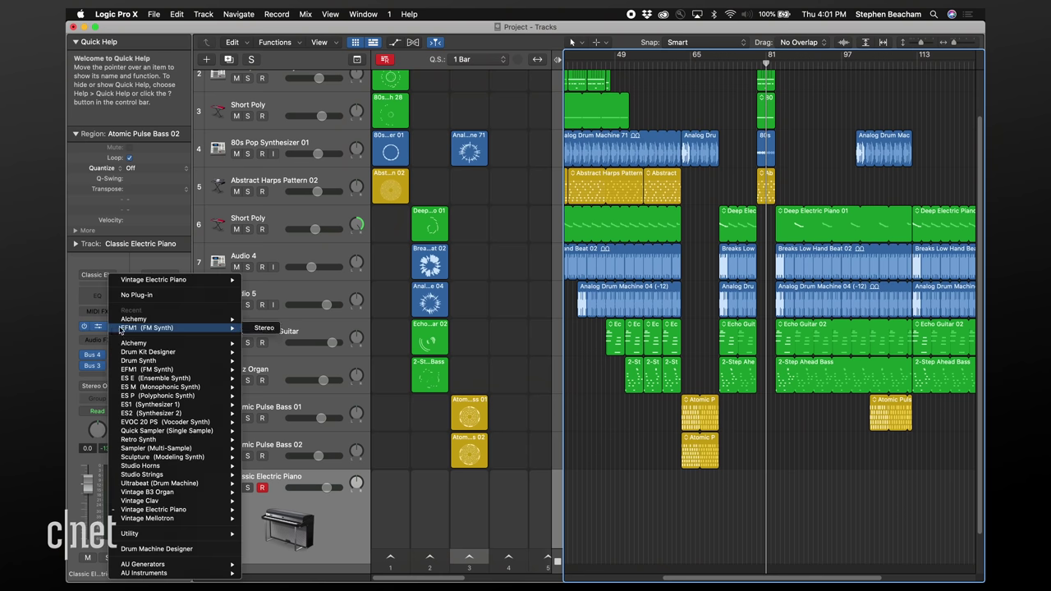
left_click(265, 320)
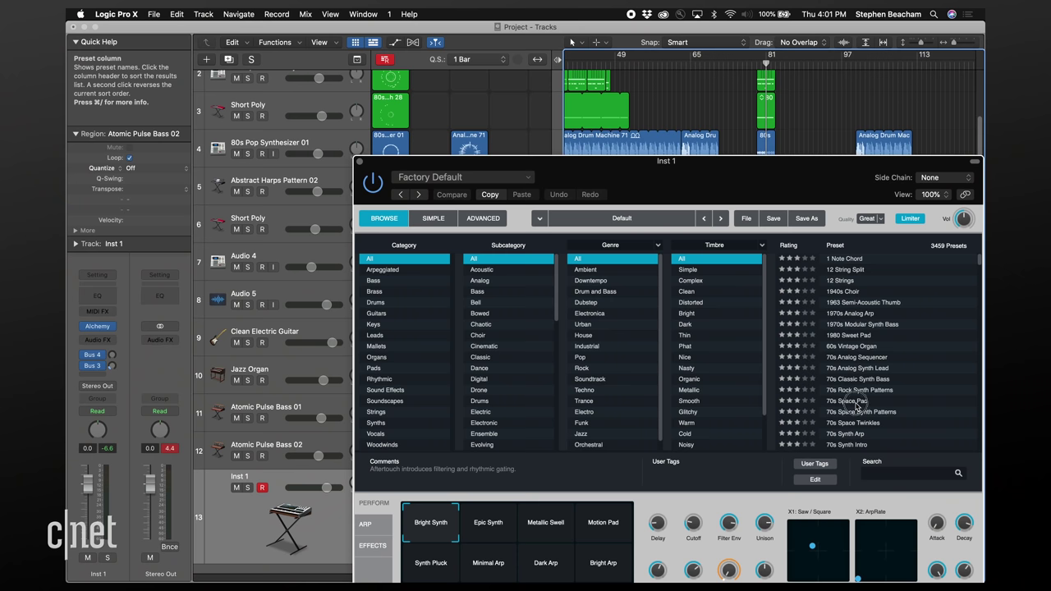
left_click(850, 400)
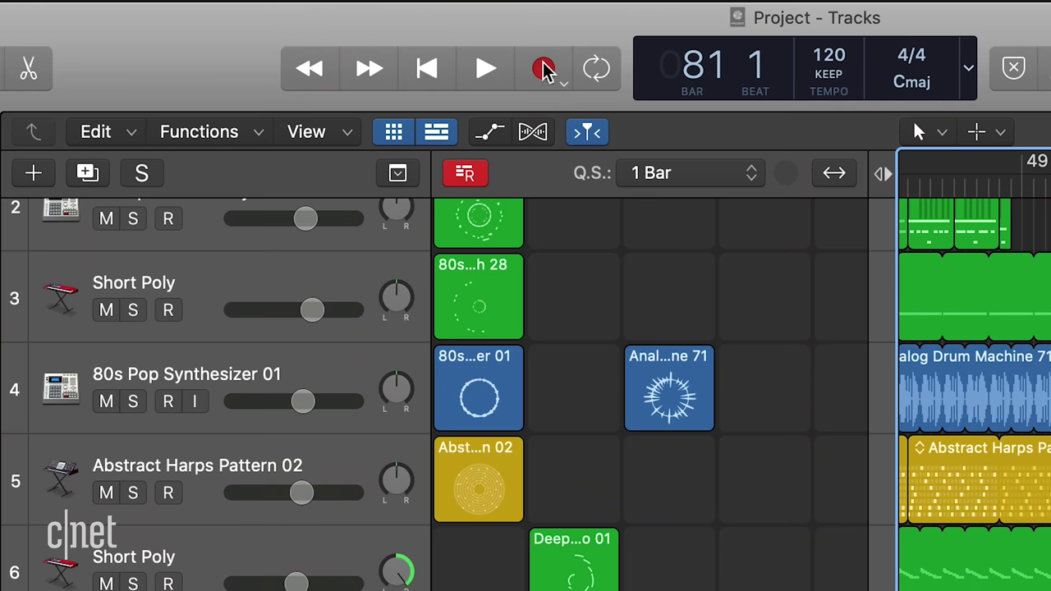
Record a 70s Space Pad MIDI part starting around bar 81 and play it back
left_click(543, 69)
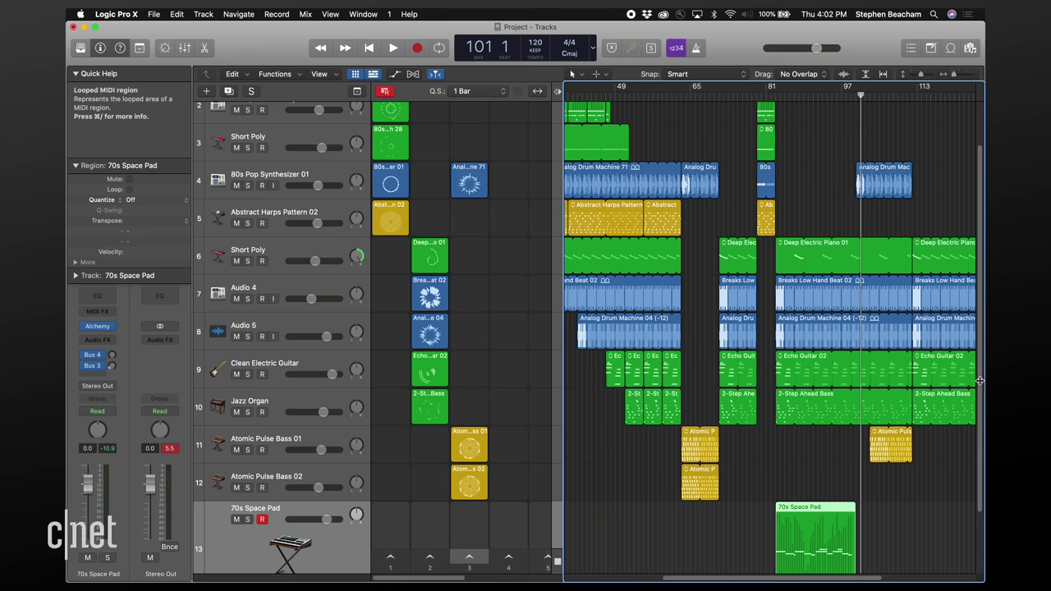
left_click_drag(977, 380, 979, 466)
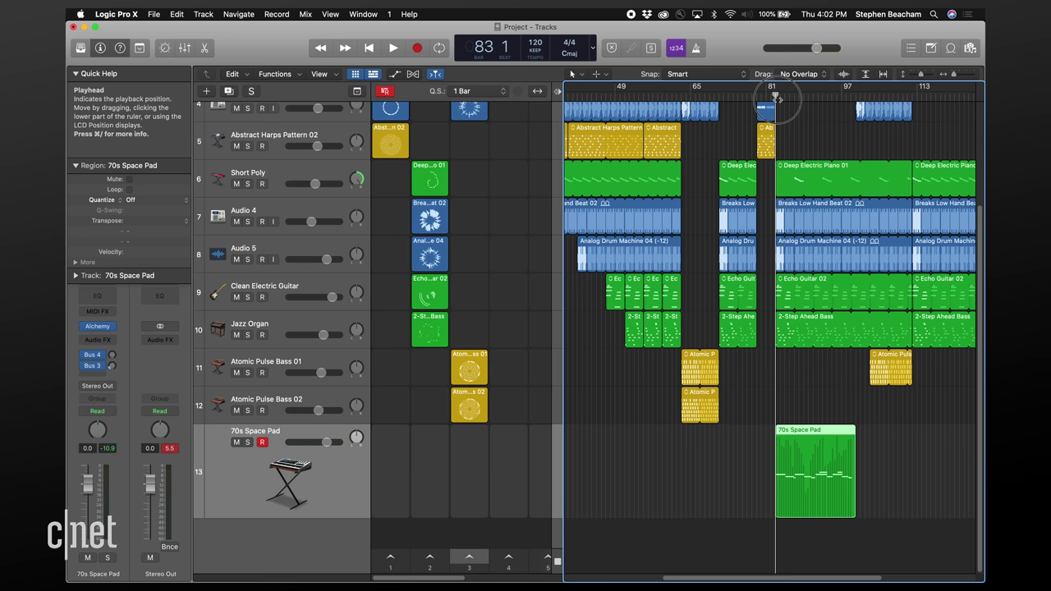
key("space")
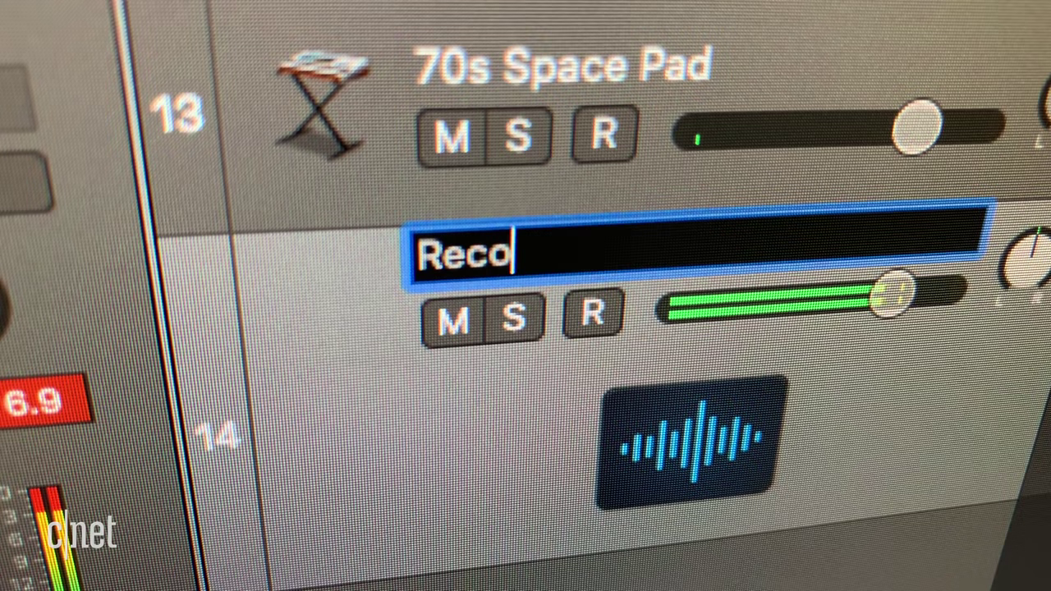
Name track 14 'Recording drums in Logic'
type("rding")
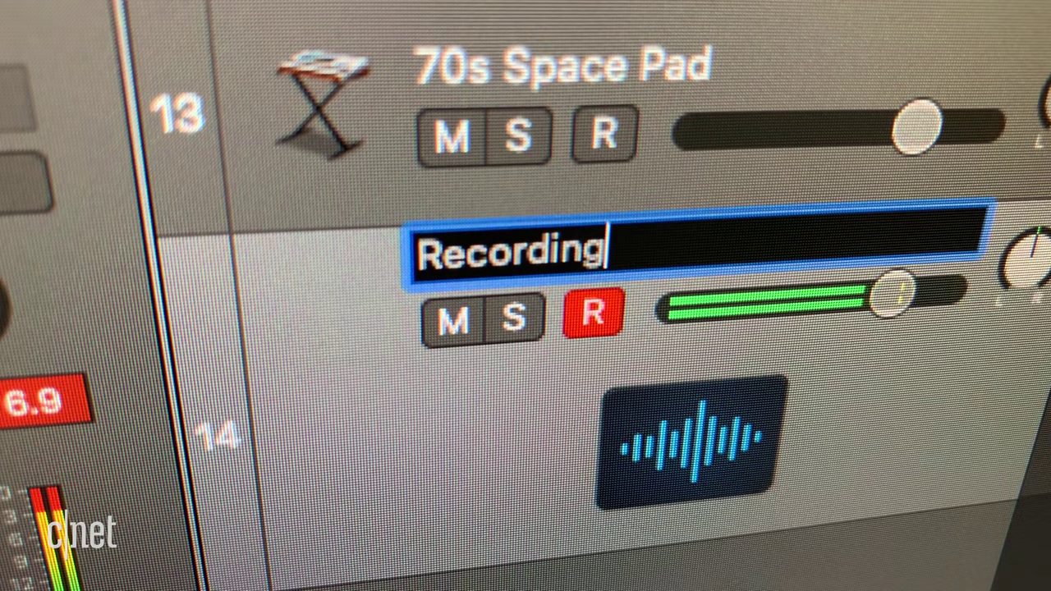
type(" drums in Logic")
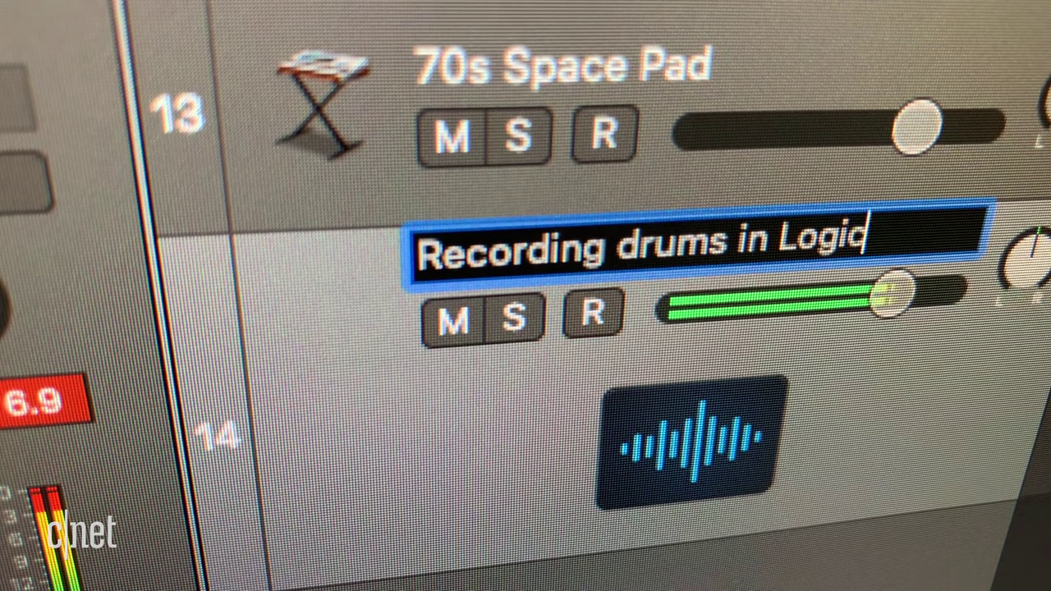
key("Return")
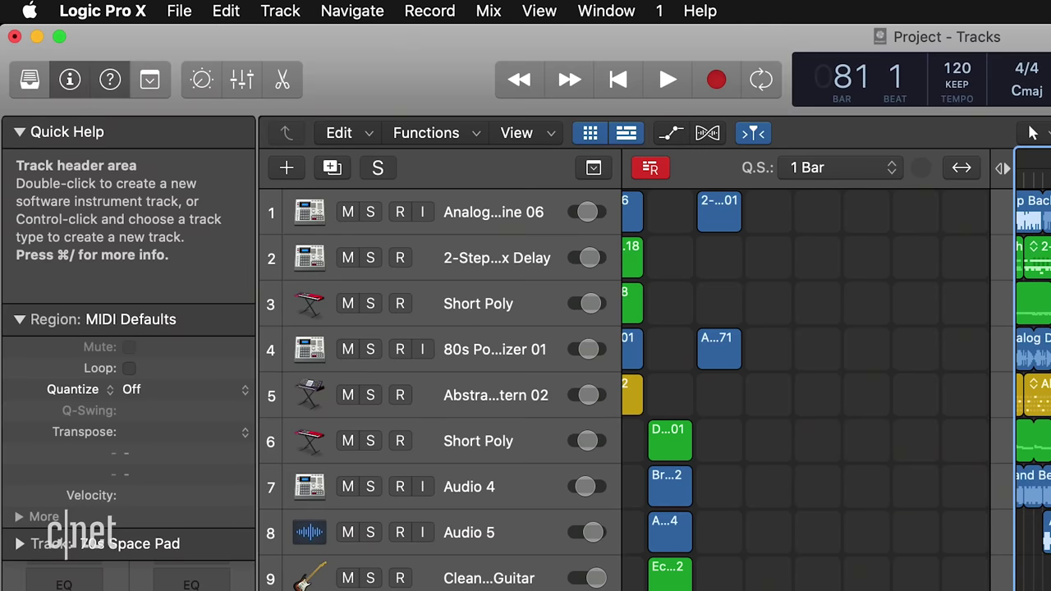
Add a new audio track 14 for drums and enlarge it
left_click(280, 11)
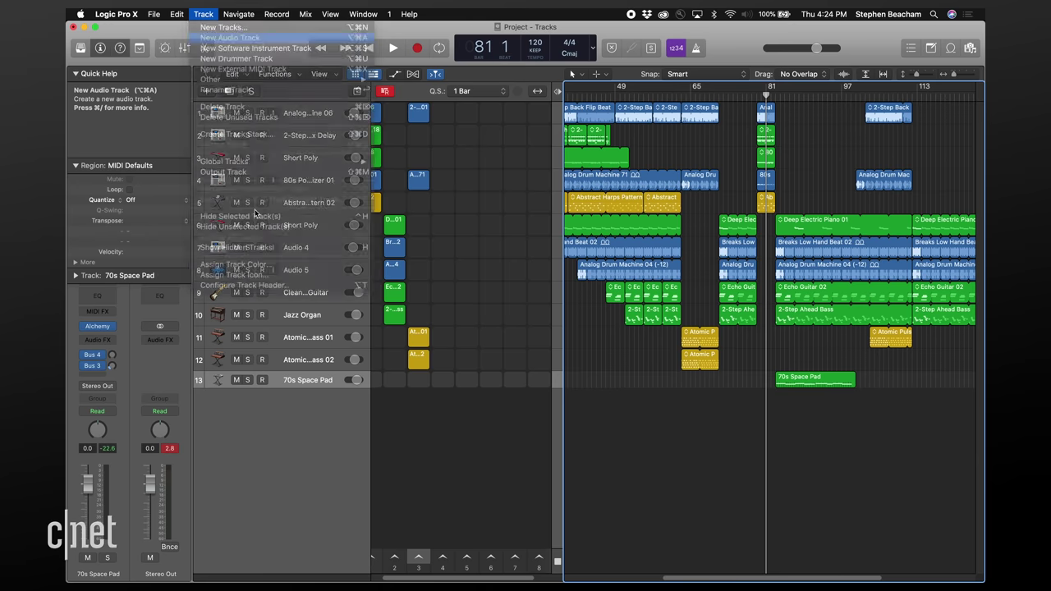
left_click(345, 60)
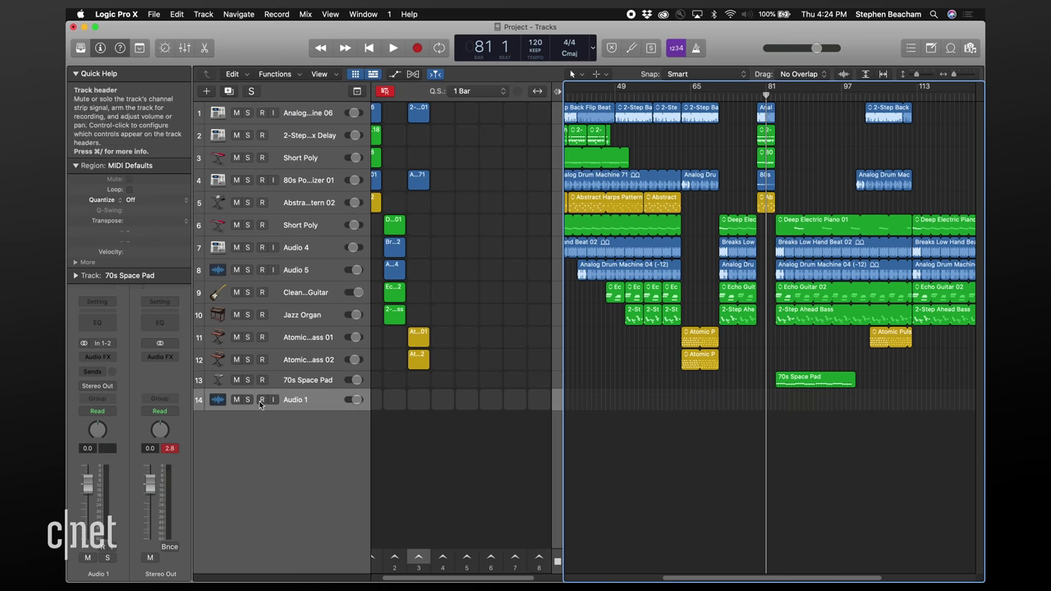
left_click_drag(274, 411, 271, 483)
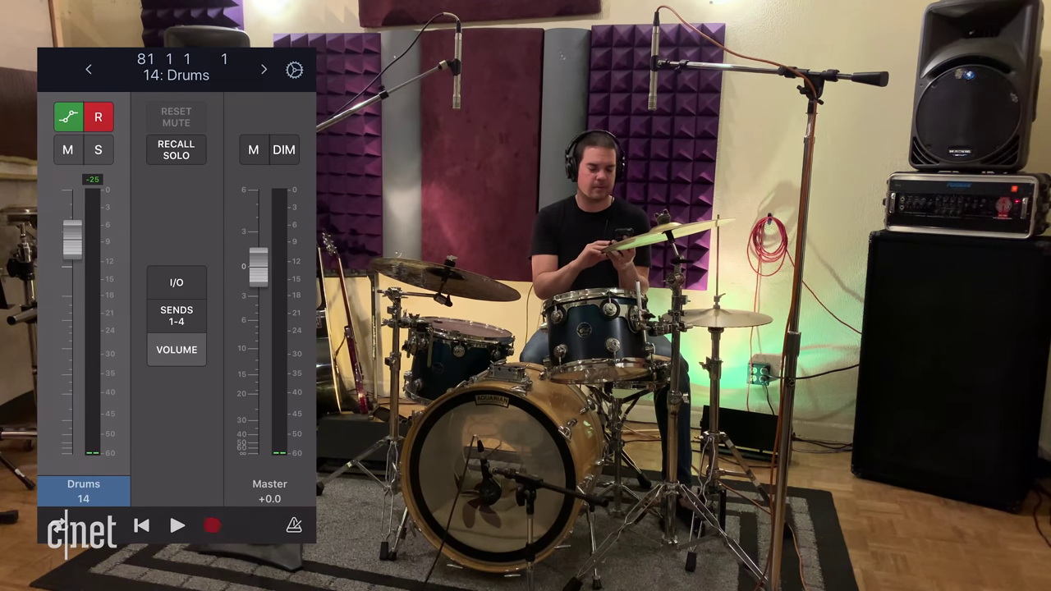
Record a drum take onto track 14 from Logic Remote
left_click(212, 525)
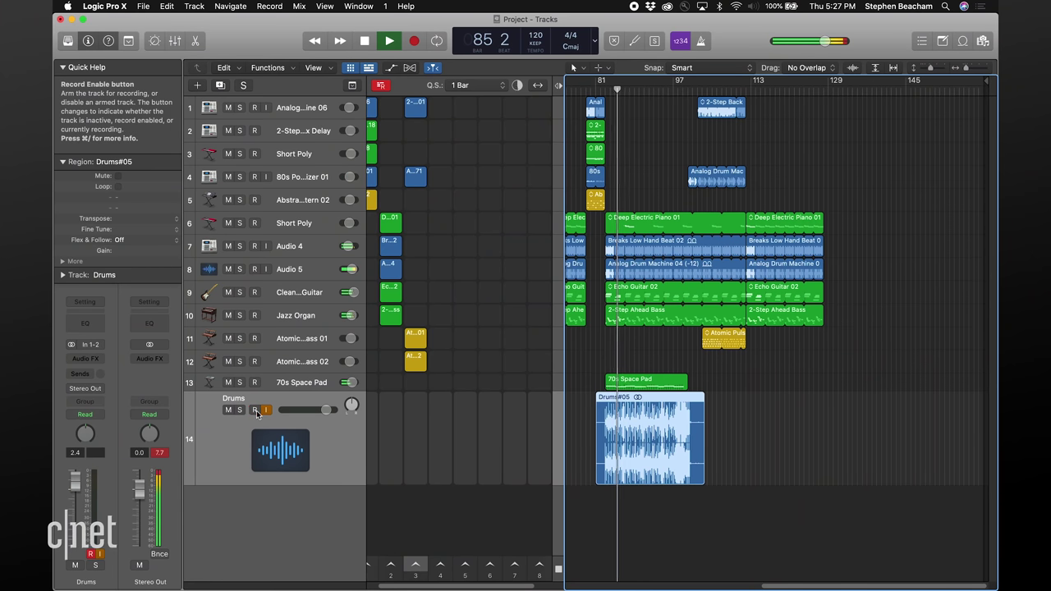
Solo the Drums track so its take plays alone
left_click(239, 411)
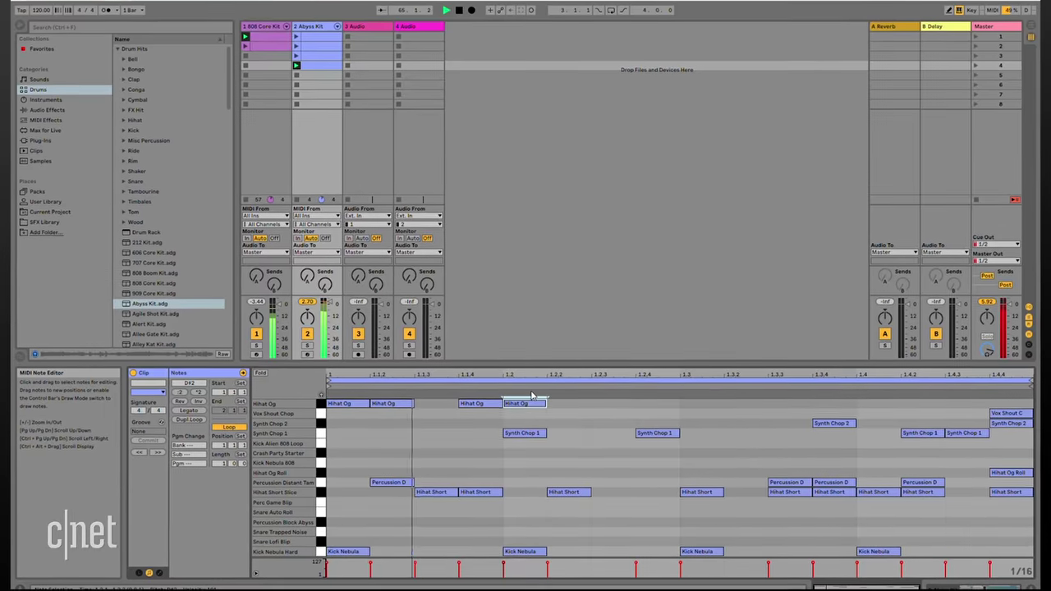
Add a Kick Alien 808 note at 1.3.2 in the drum clip, then bring up the Arrangement view
double_click(742, 441)
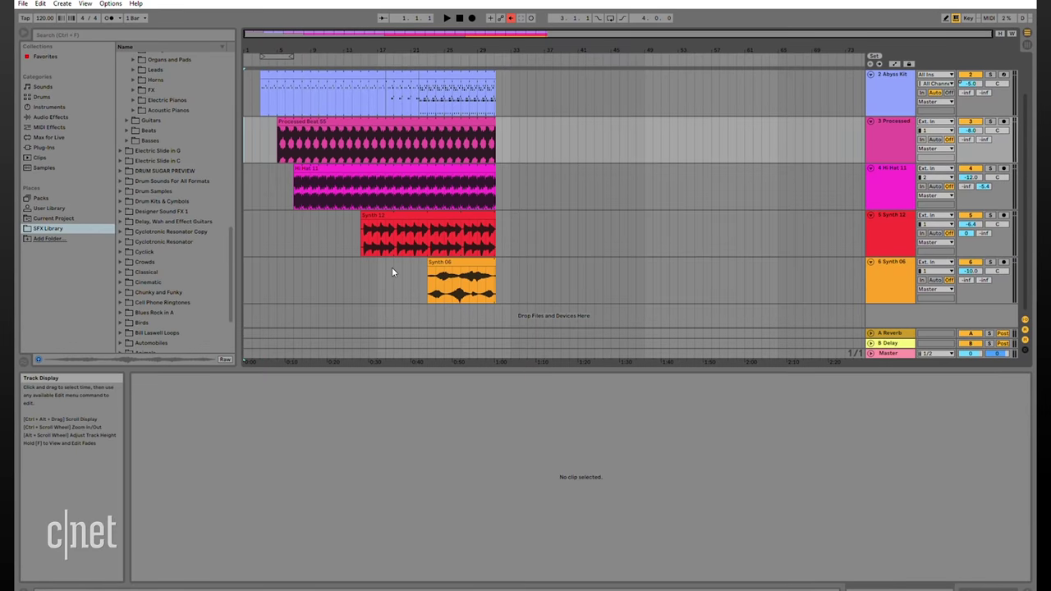
left_click(459, 280)
key("space")
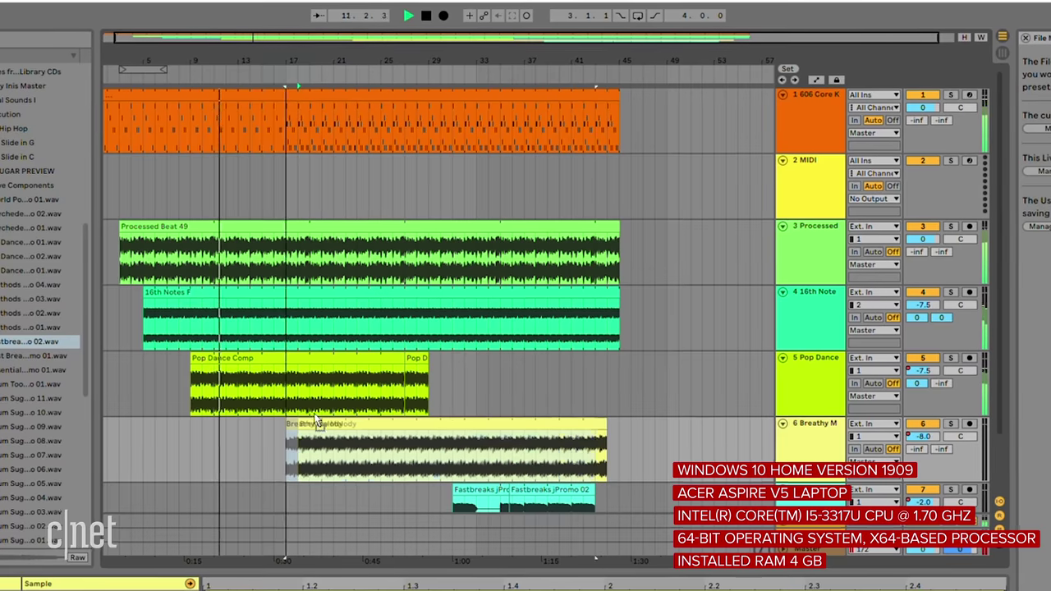
Move the Breathy Melody clip earlier in the arrangement and launch the 16th Notes clip
left_click_drag(389, 310, 330, 310)
left_click(496, 489)
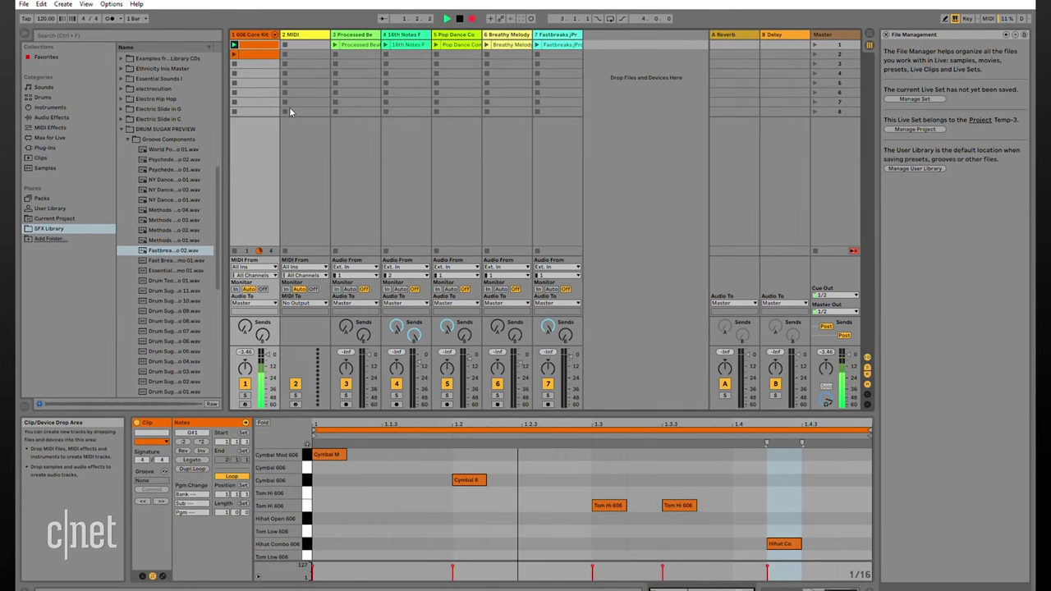
left_click(341, 43)
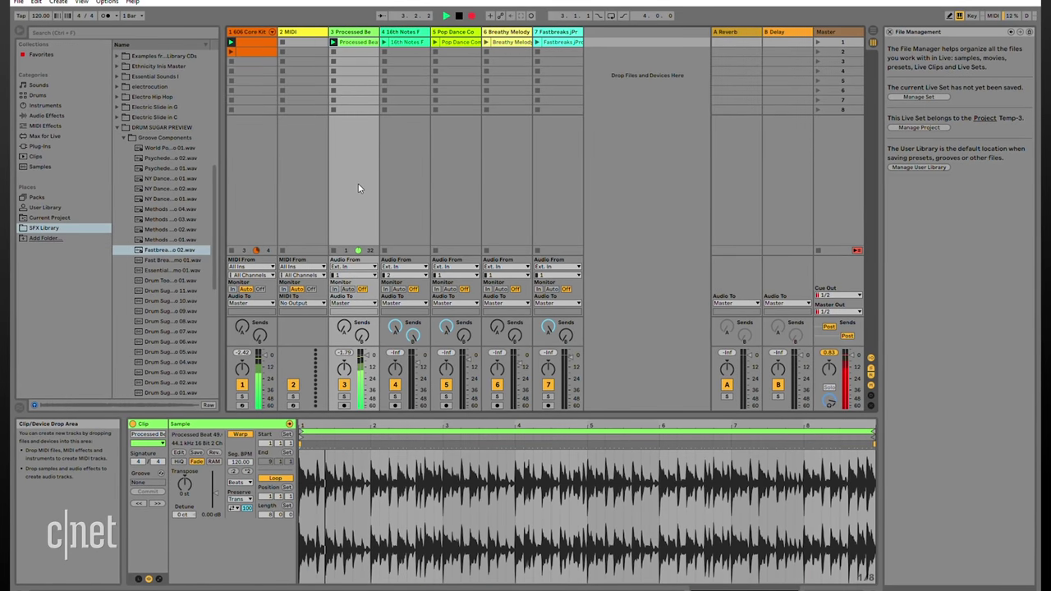
left_click(382, 38)
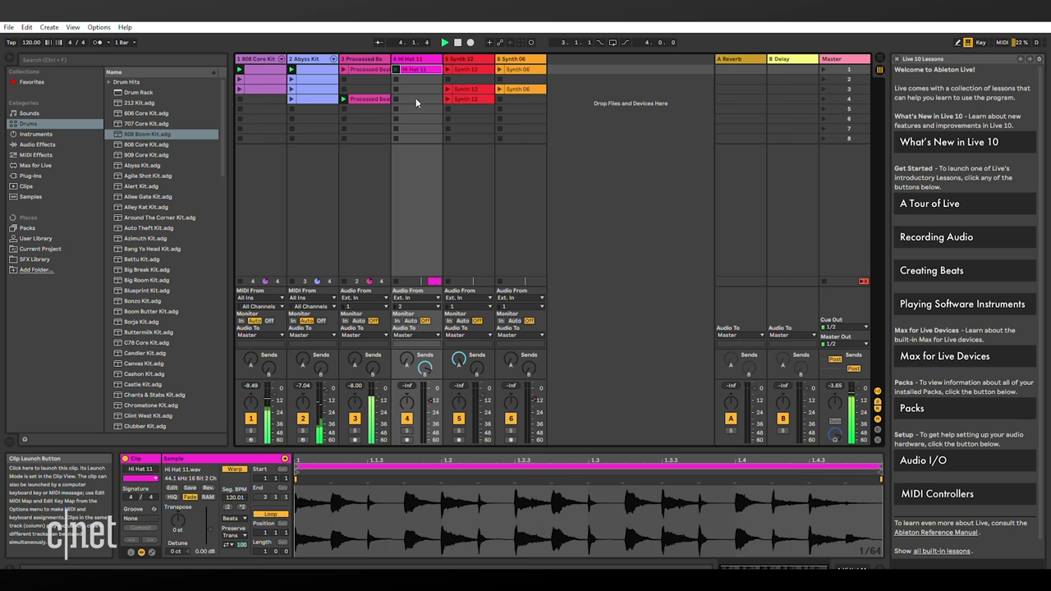
Select scene 1 in the Master column and launch it so its clips play
left_click(446, 91)
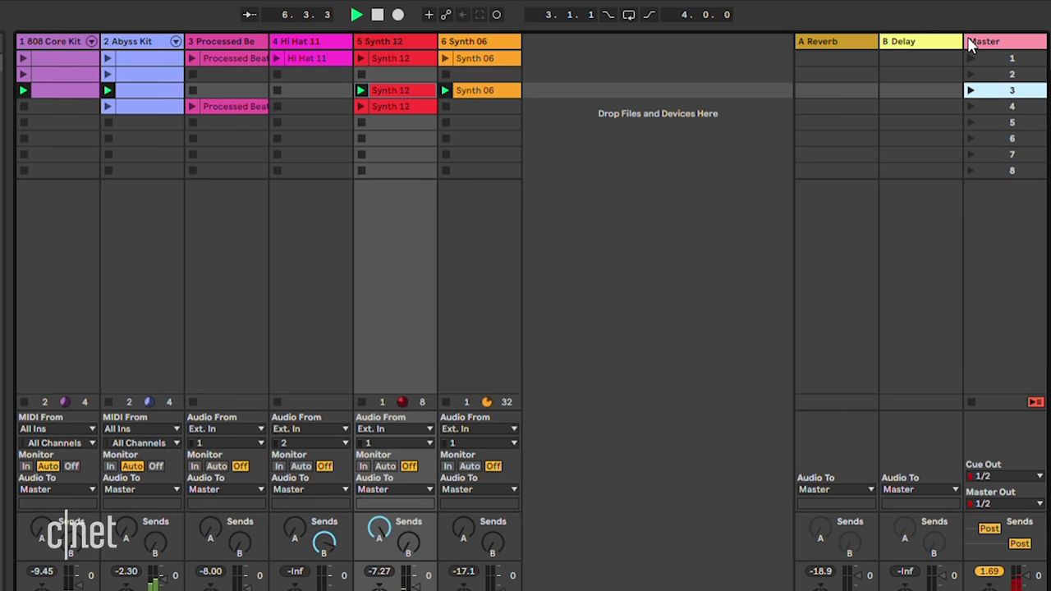
key("Up")
key("Up")
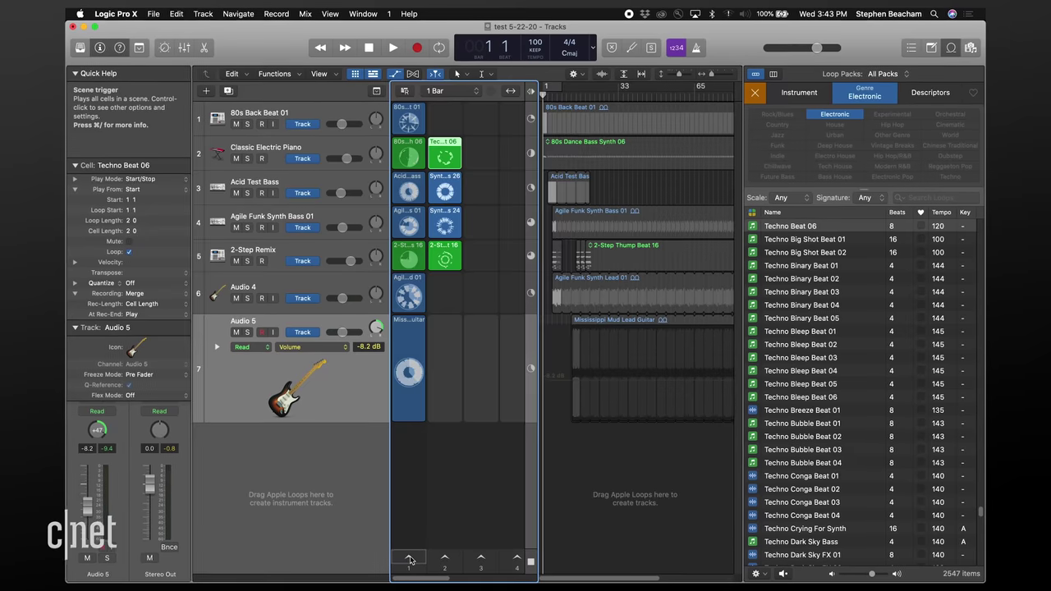
left_click(409, 560)
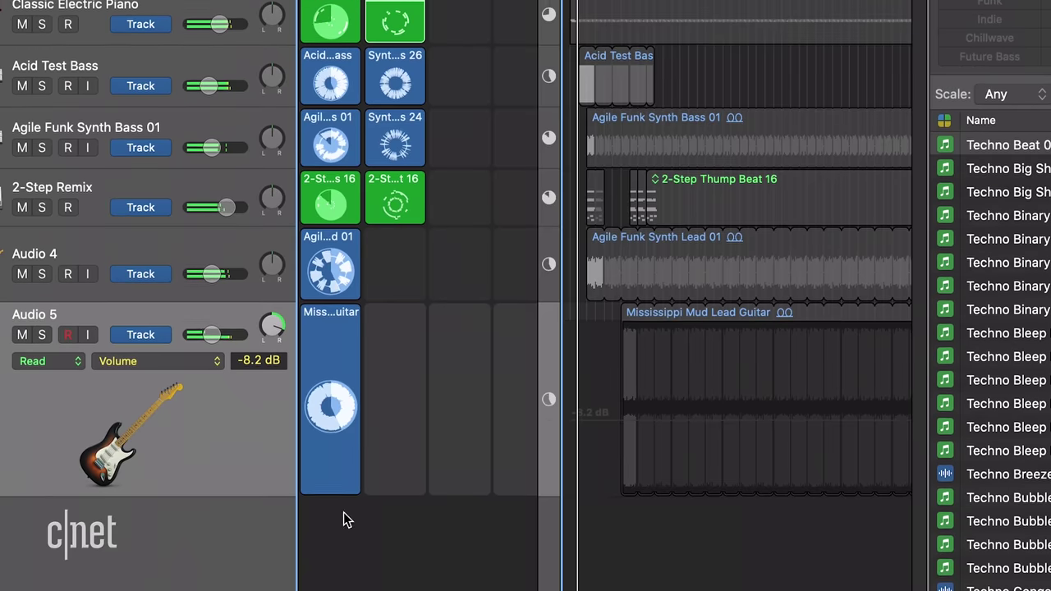
Launch the first scene of loops and select the Waiting Room Topper track
mouse_move(335, 386)
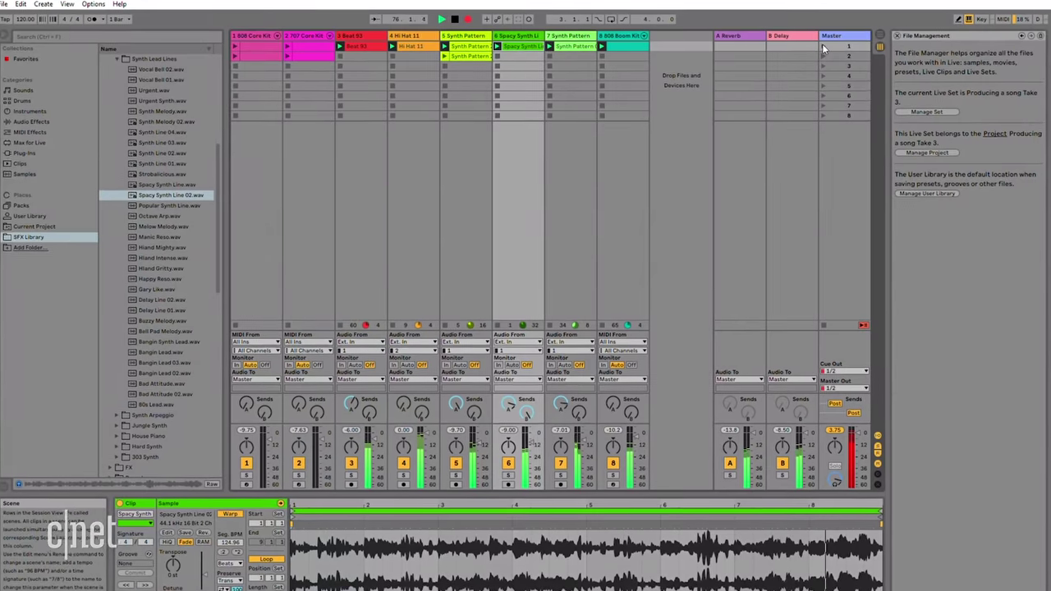
left_click(822, 45)
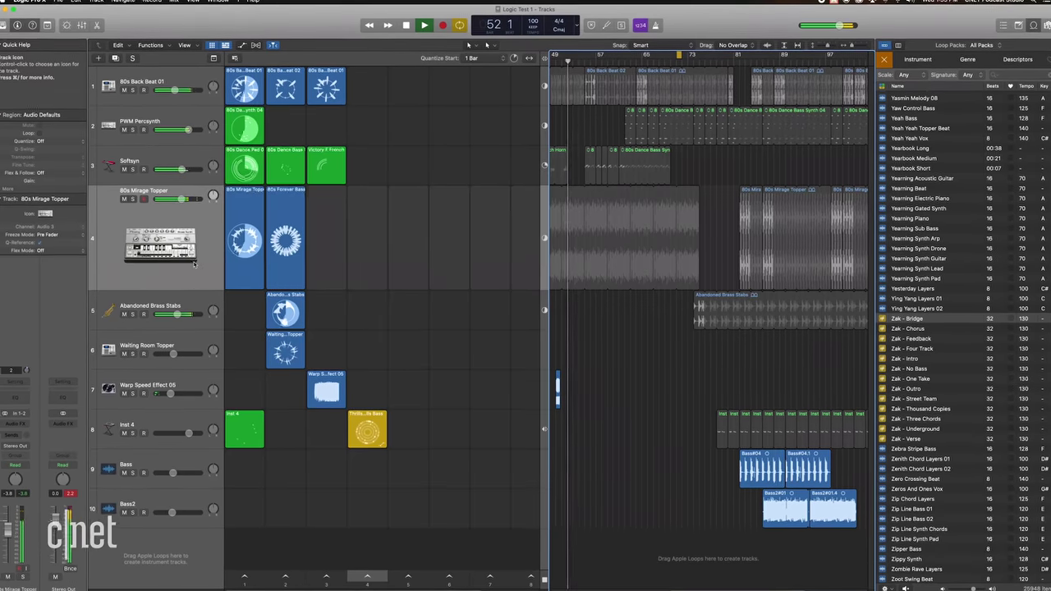
left_click(190, 319)
left_click(403, 374)
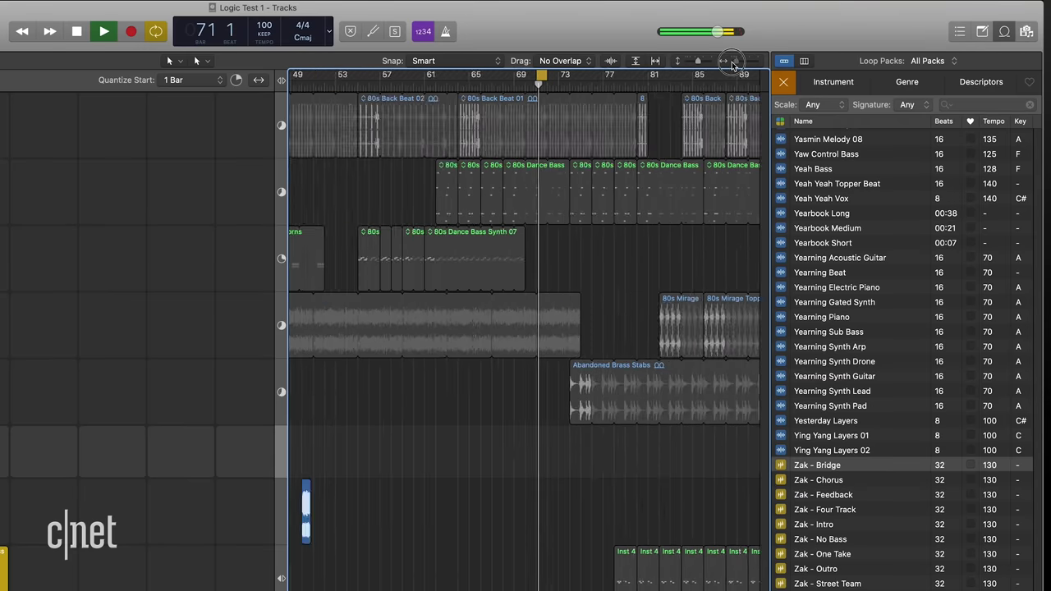
Adjust the horizontal zoom and make the track rows much taller
left_click_drag(733, 65, 725, 64)
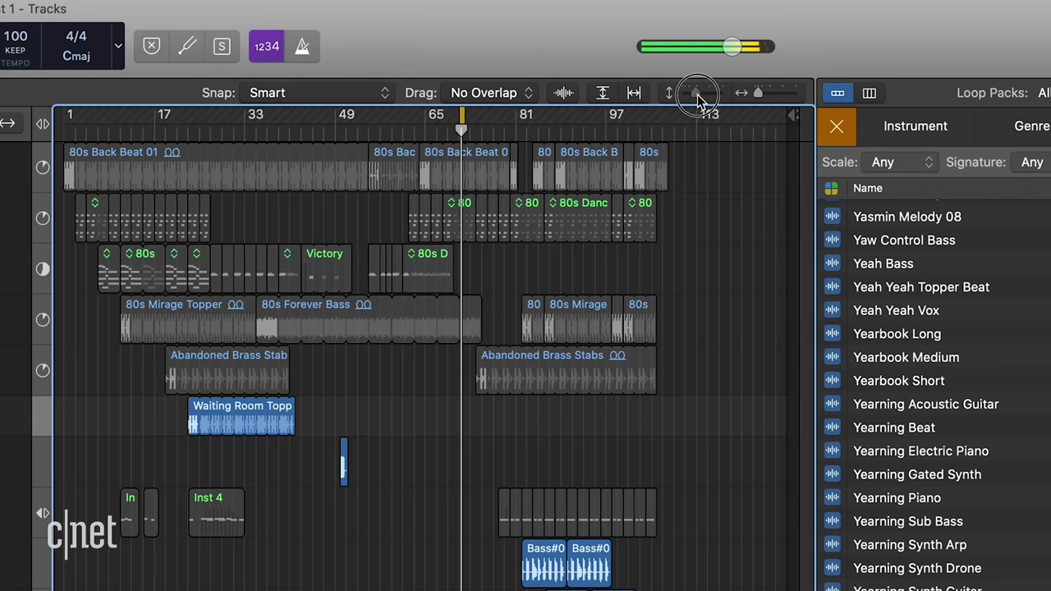
mouse_move(698, 99)
left_mouse_down()
mouse_move(763, 98)
mouse_move(699, 97)
left_mouse_up()
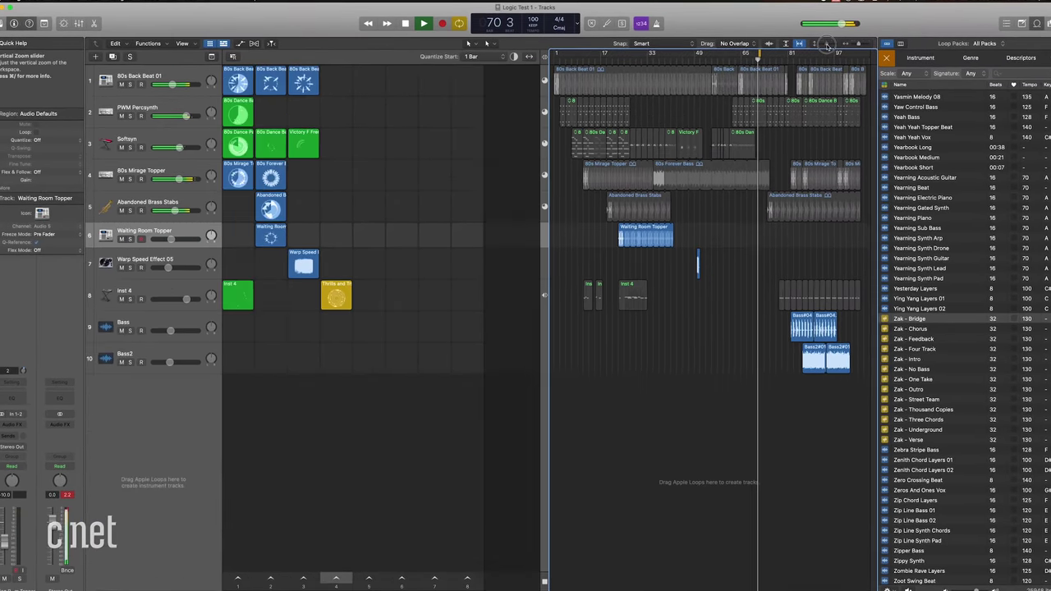
left_click_drag(826, 47, 816, 46)
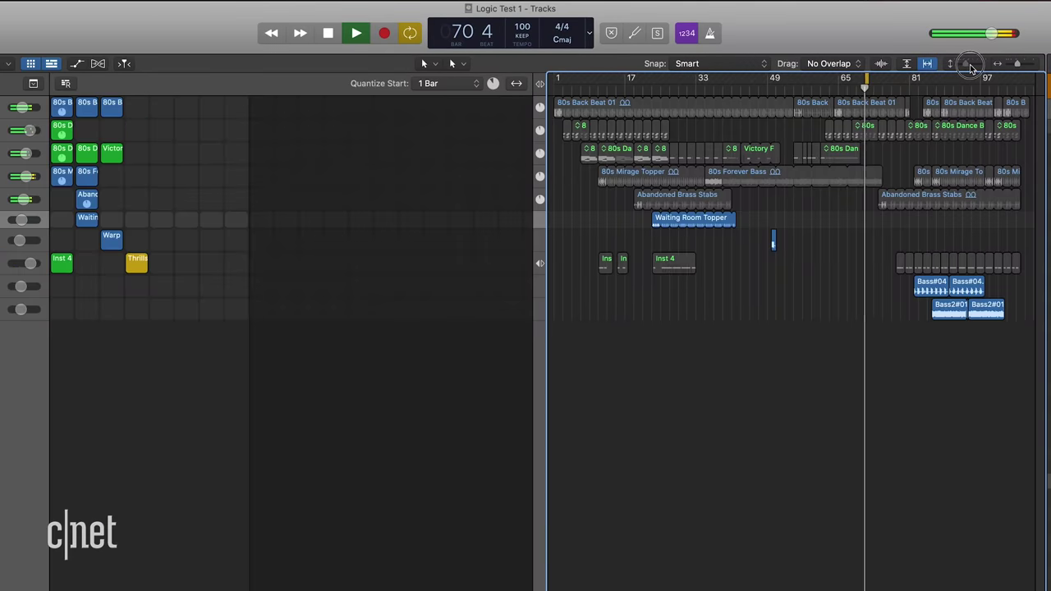
left_click_drag(971, 67, 977, 69)
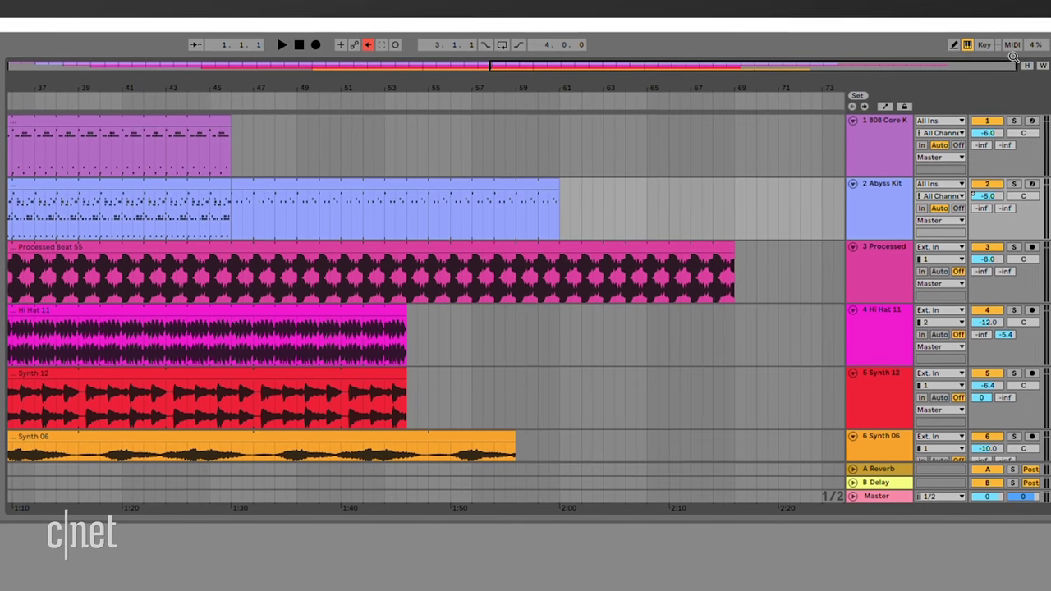
Fit the whole song into the arrangement width, then zoom in on the clips
left_click_drag(497, 58, 121, 63)
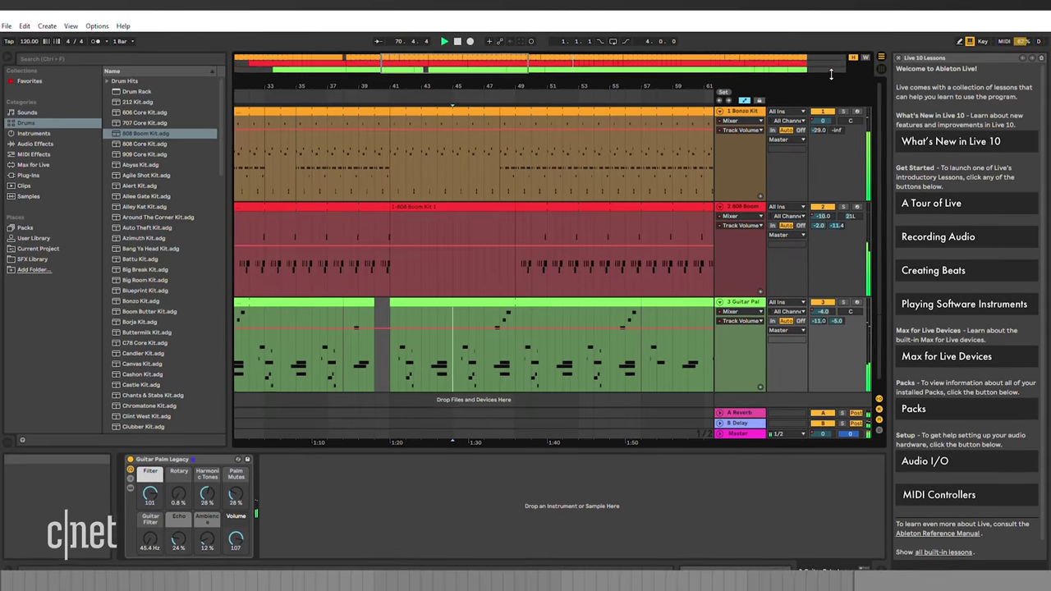
left_click(1039, 41)
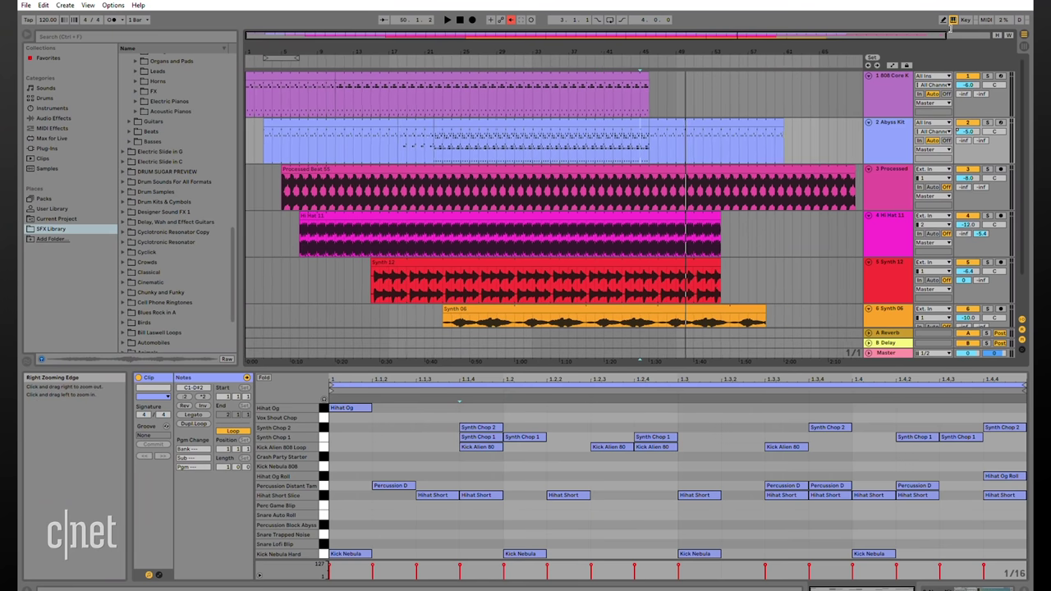
left_click_drag(950, 35, 919, 34)
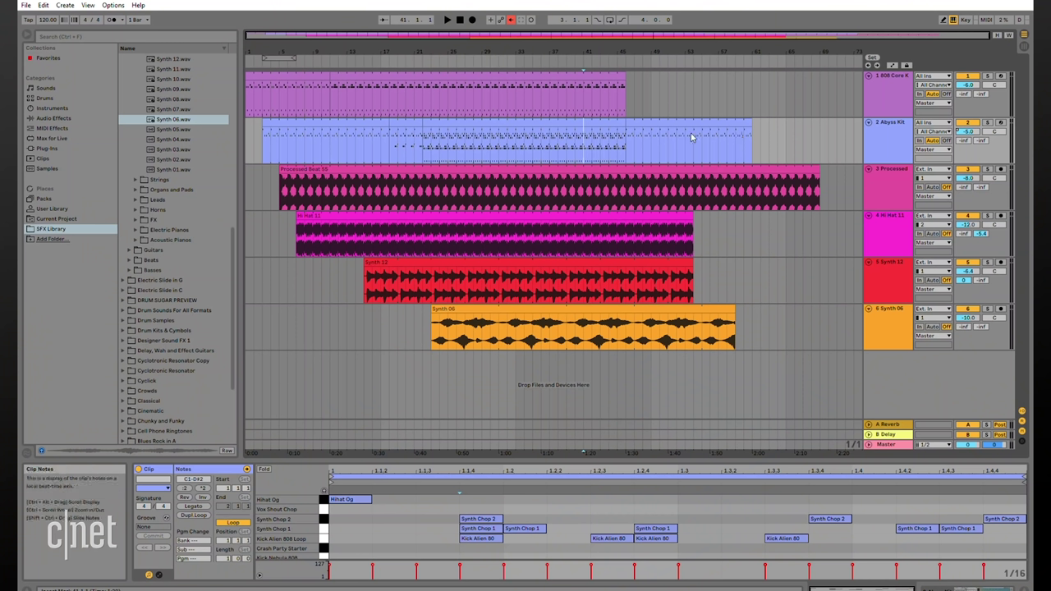
Toggle to Session view and back, then stop playback and return to bar 1
key("Tab")
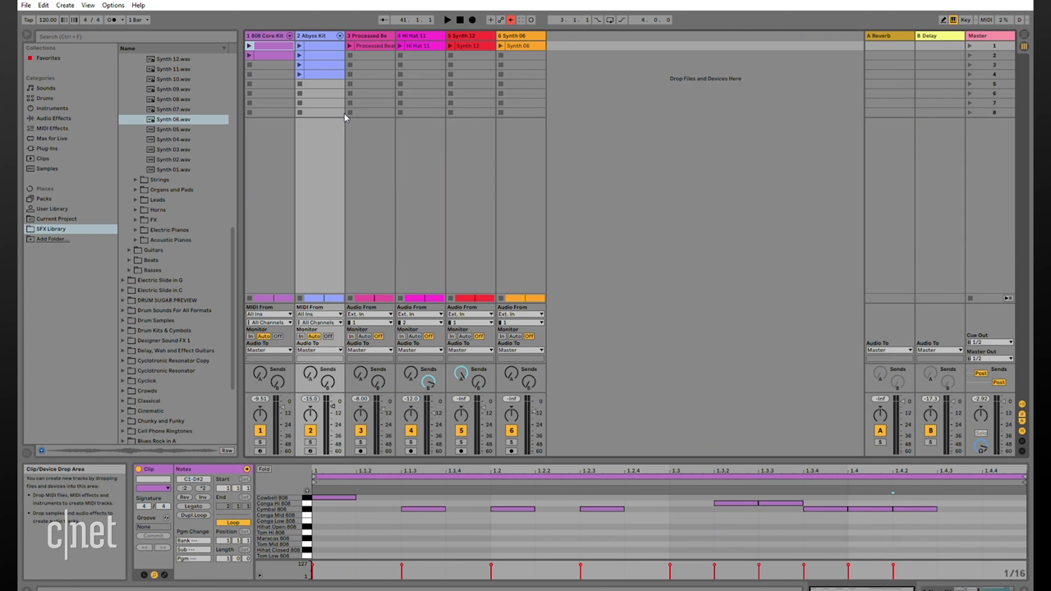
key("Tab")
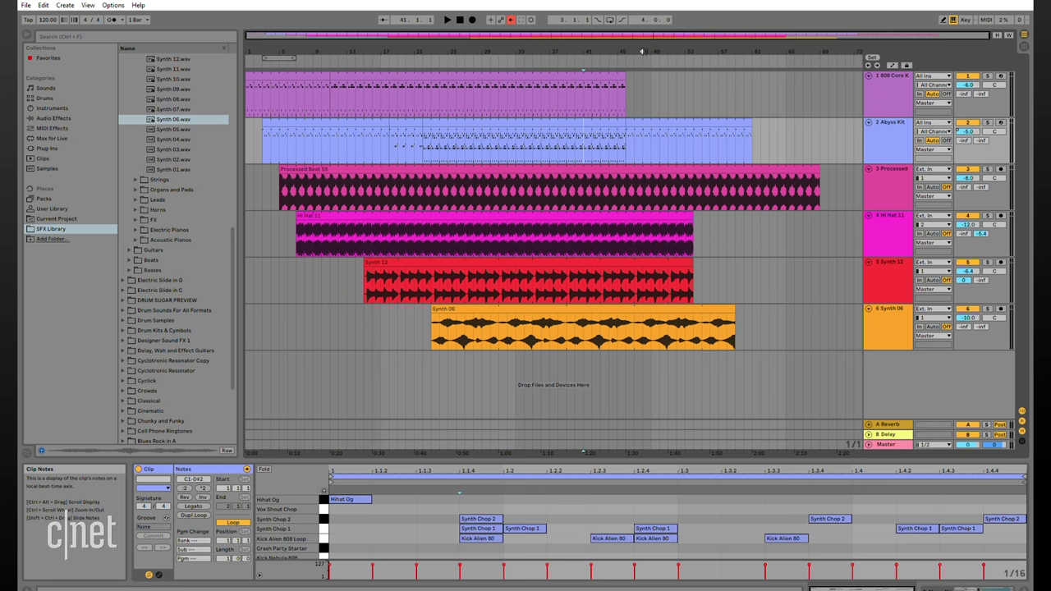
left_click(461, 18)
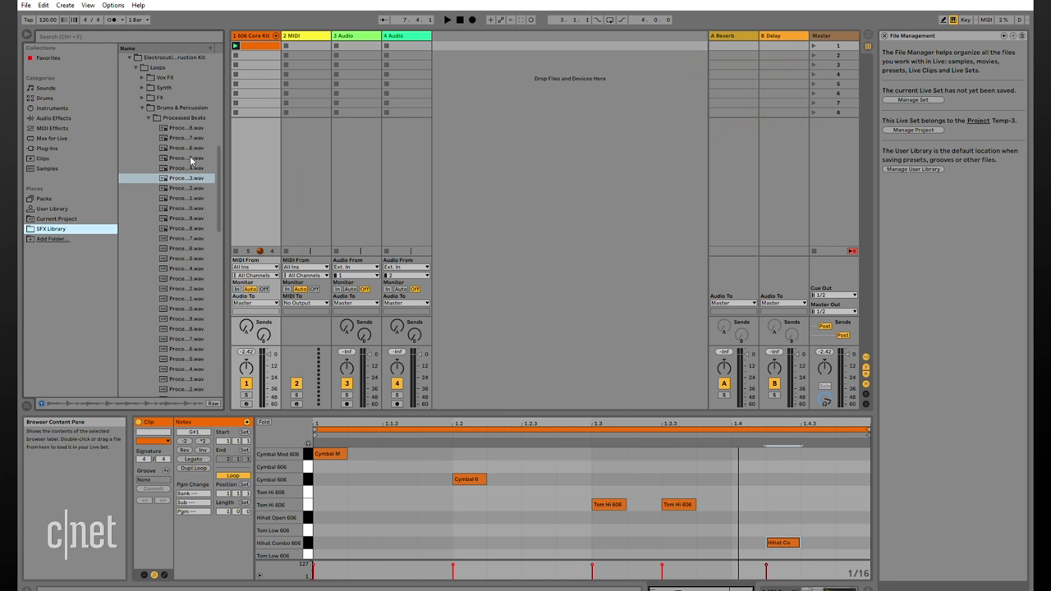
Audition several Processed Beat loops in the browser
left_click(192, 166)
key("Down")
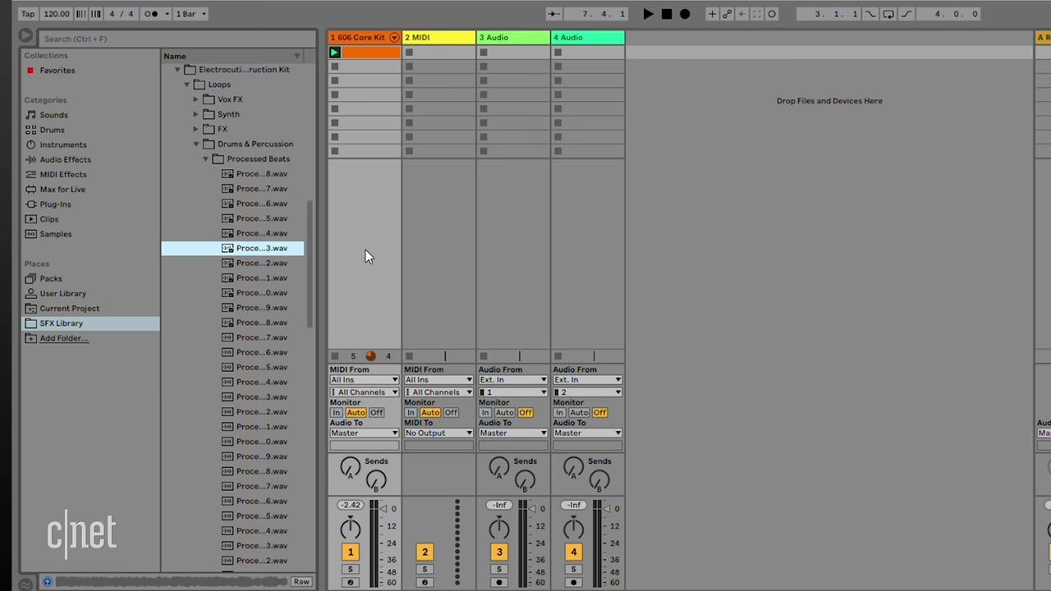
key("Down")
key("Down")
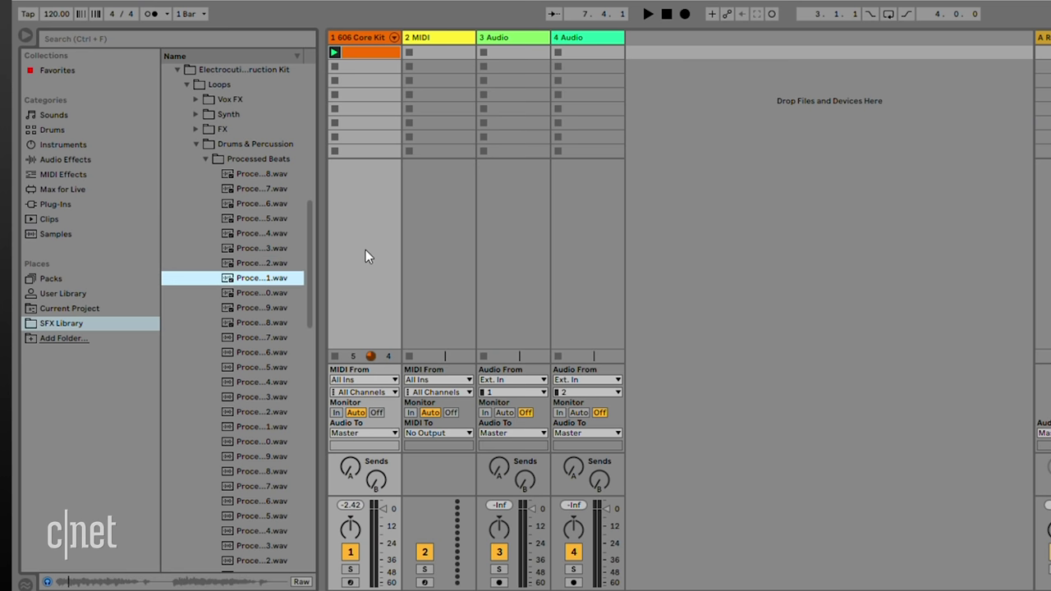
key("Down")
key("Down")
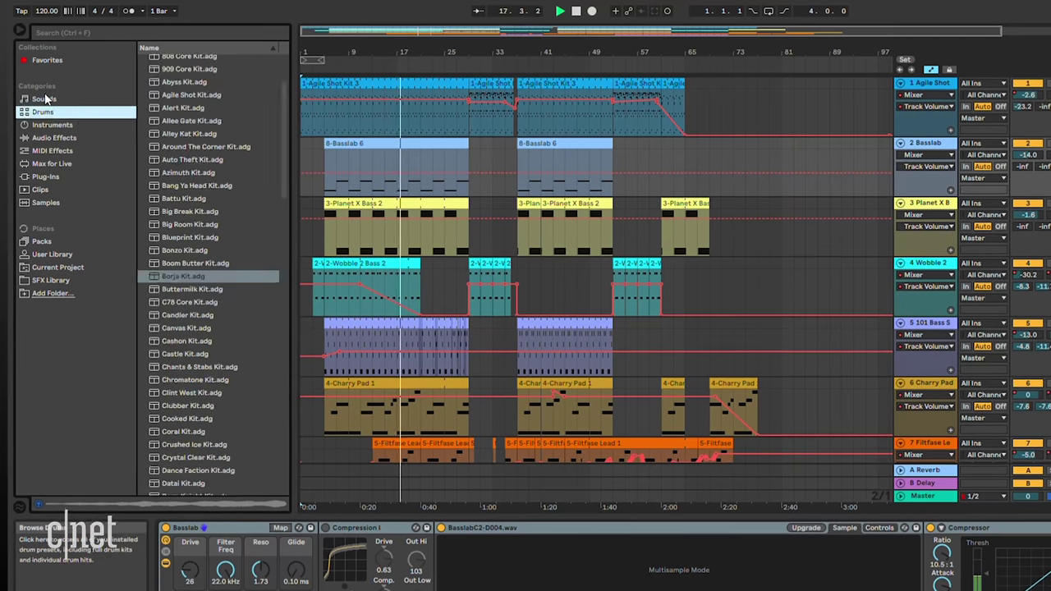
Browse the installed Beat Tools pack and its effect racks
left_click(44, 202)
left_click(171, 65)
key("Down")
key("Right")
key("Down")
key("Down")
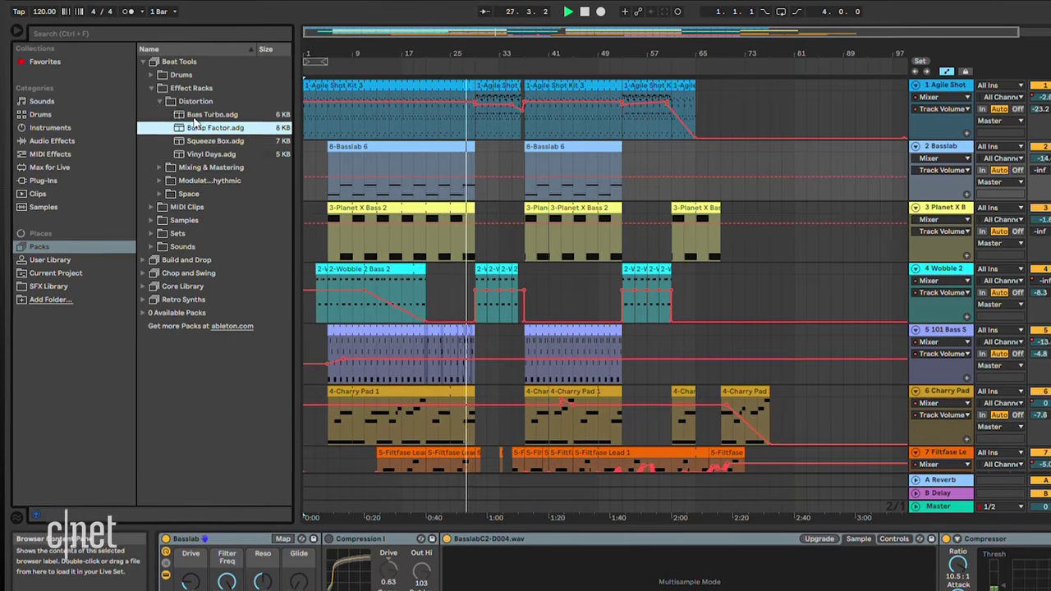
key("Left")
key("Left")
key("Left")
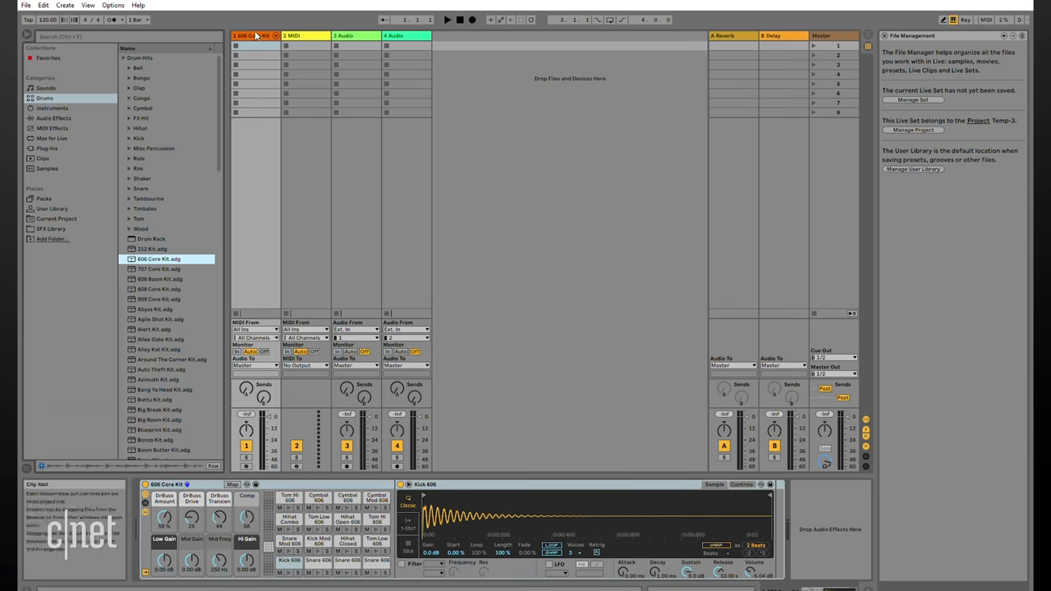
Create a MIDI clip in track 1's first slot and add three Tom Hi 606 notes, including 1.2.2
double_click(243, 45)
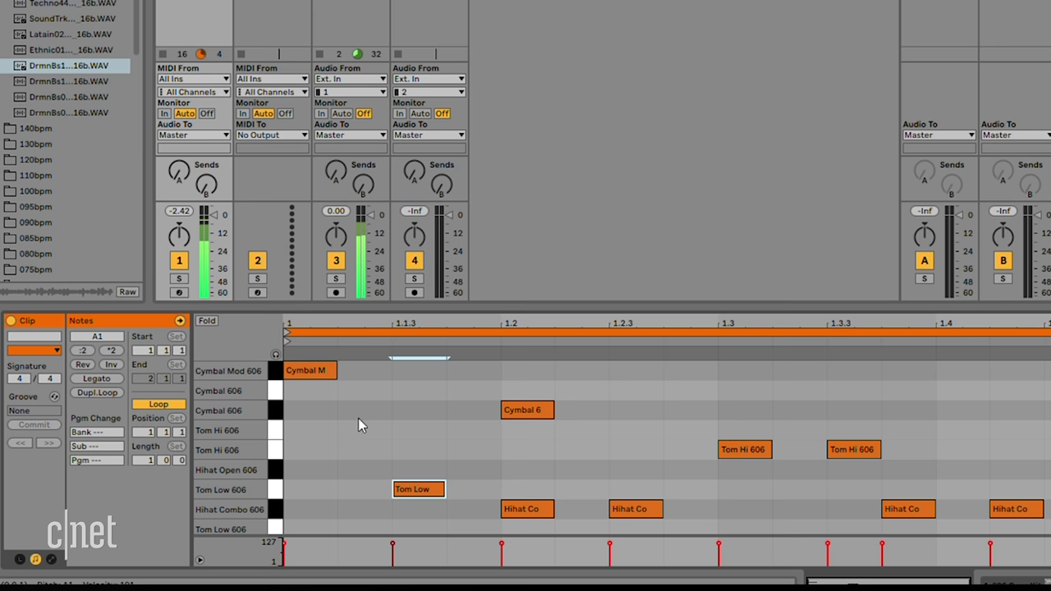
double_click(358, 428)
double_click(299, 428)
double_click(567, 428)
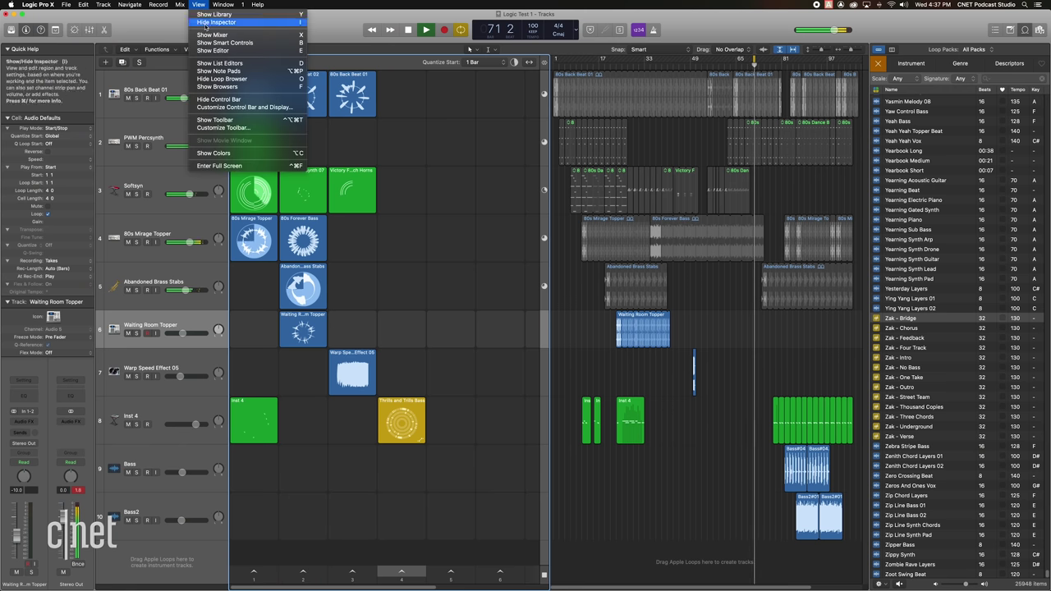
Show the Logic mixer with X and drag its divider to enlarge it
key("x")
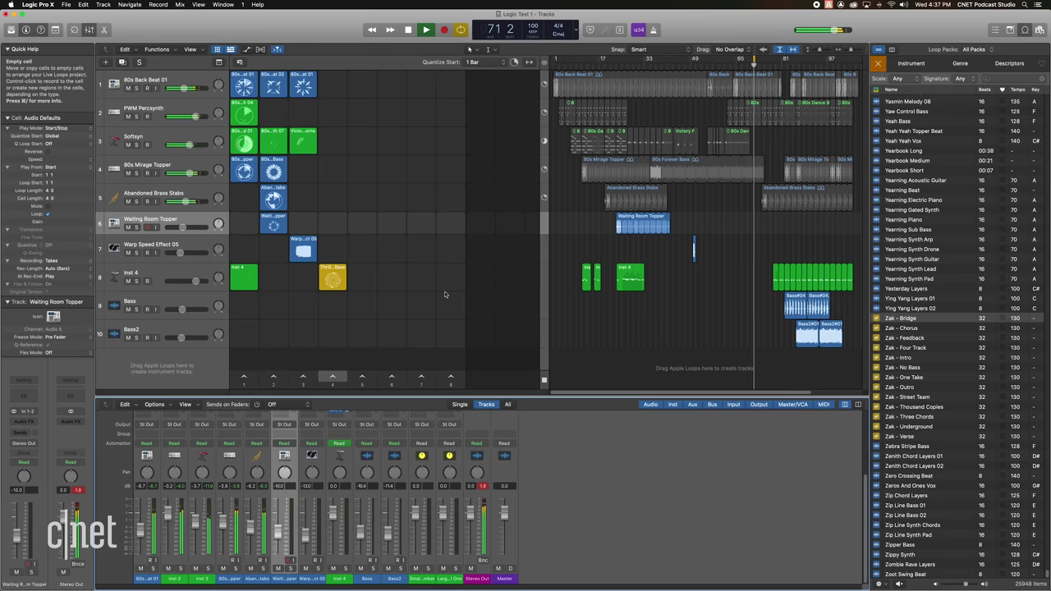
mouse_move(552, 388)
left_mouse_down()
mouse_move(552, 292)
mouse_move(555, 404)
left_mouse_up()
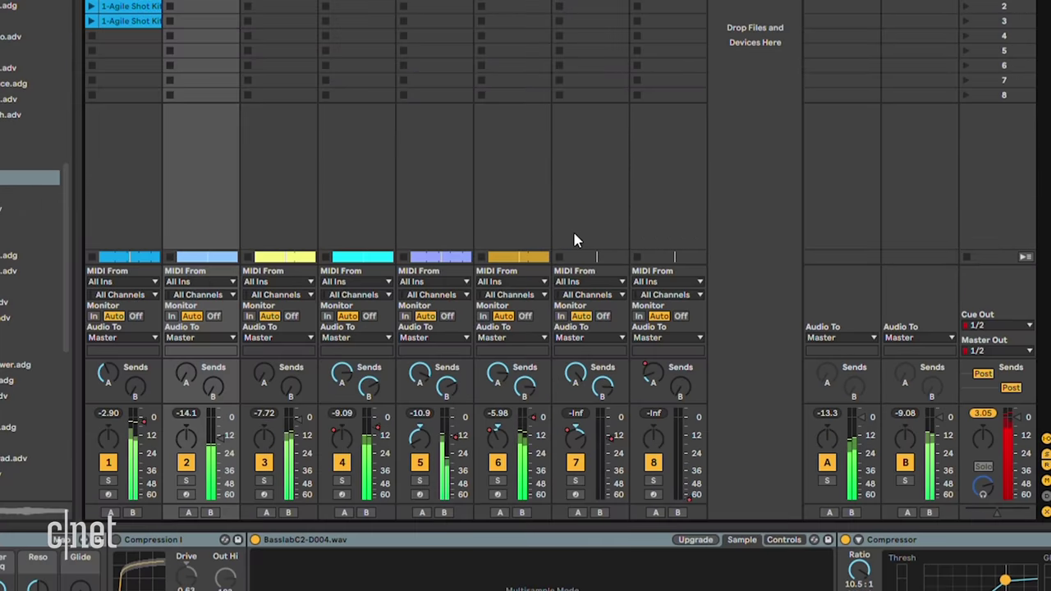
Enter 'Producing a song in Ableton' as the Hi Hat 11 clip's name
type("Producing a son")
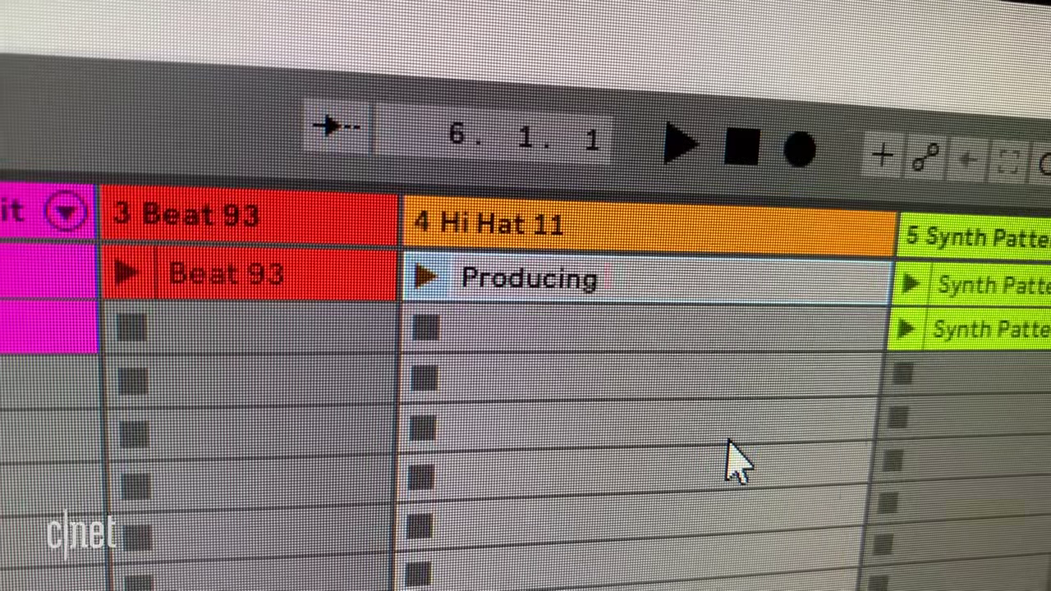
type("g in Ableton")
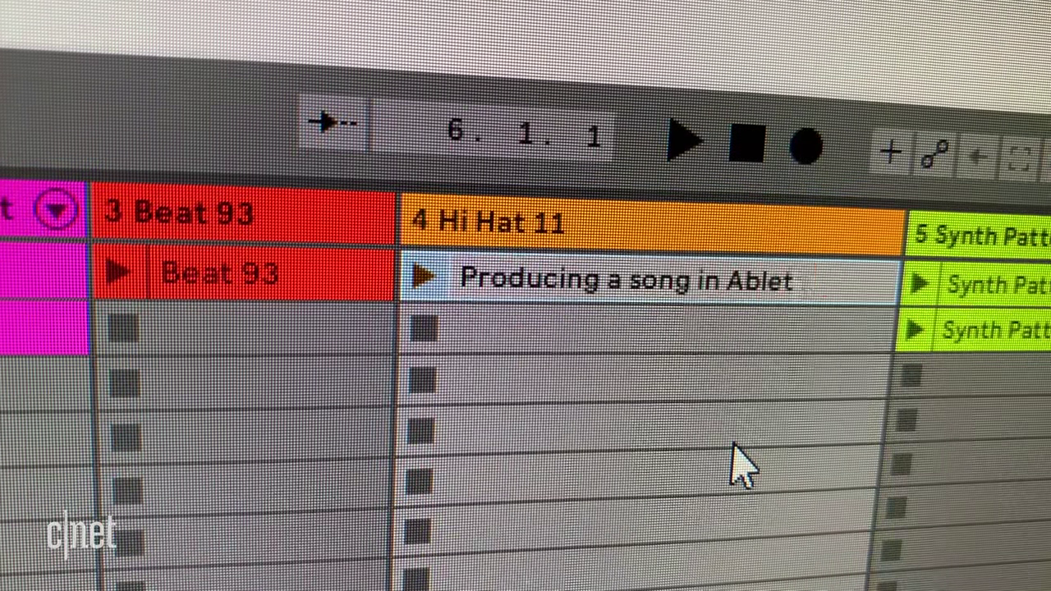
key("Return")
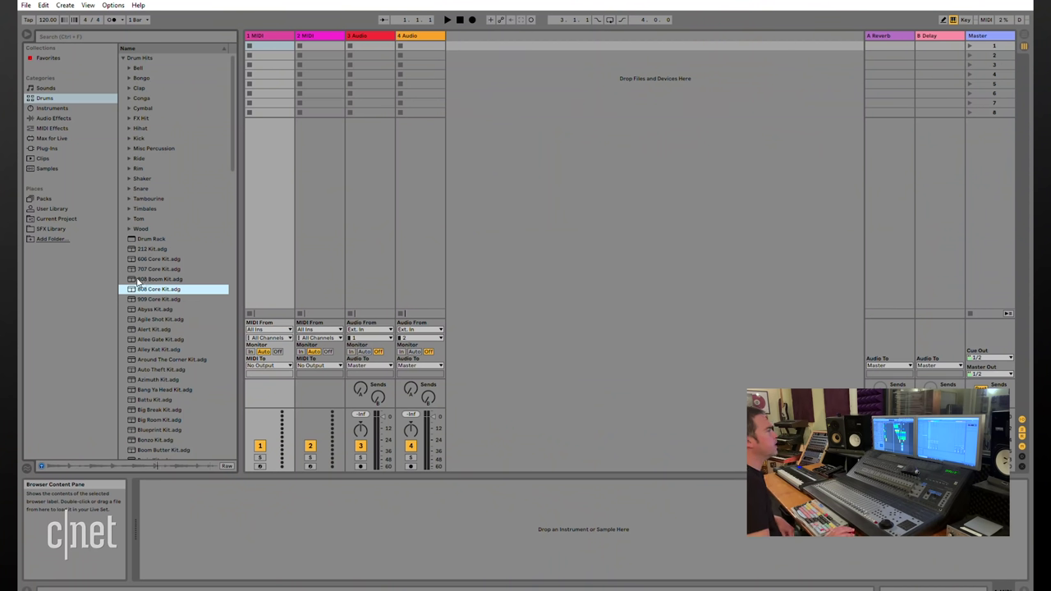
Load 808 Core Kit onto track 1, create an empty MIDI clip and enlarge the note editor
left_click_drag(138, 283, 265, 37)
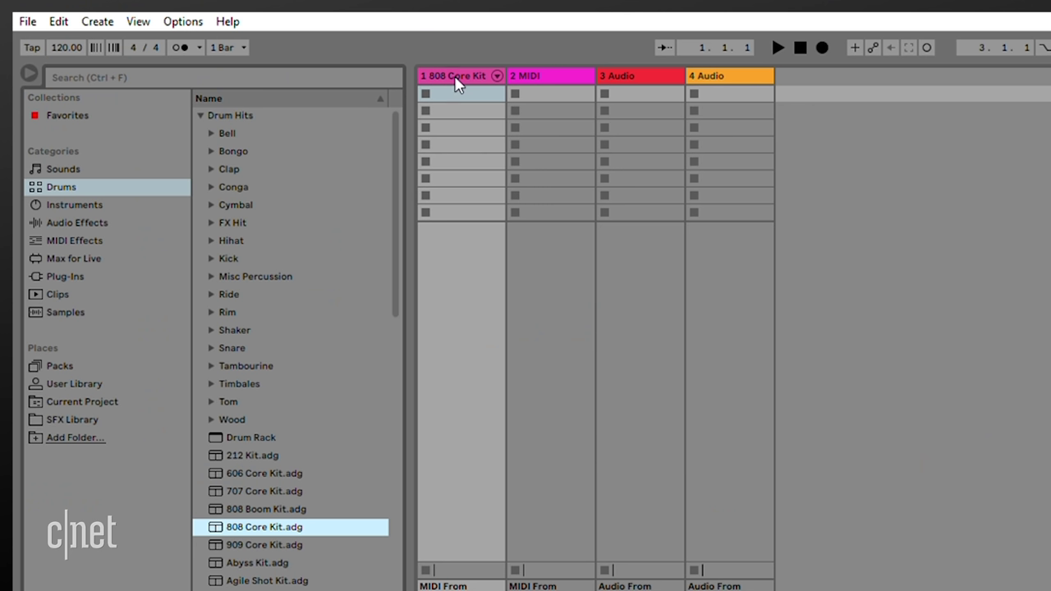
key("ctrl+shift+m")
key("ctrl+alt+i")
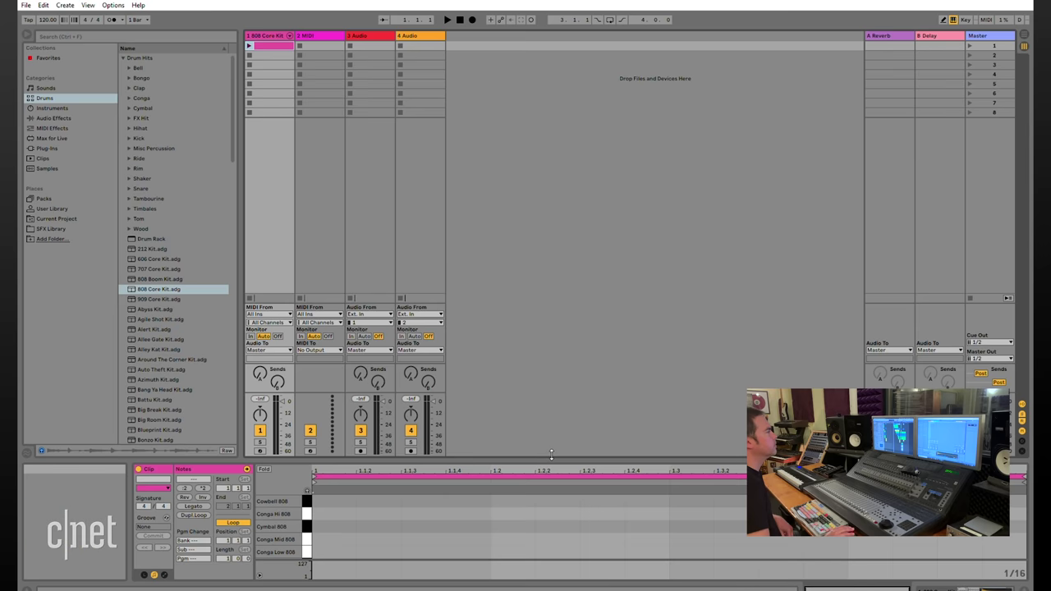
left_click_drag(551, 453, 543, 308)
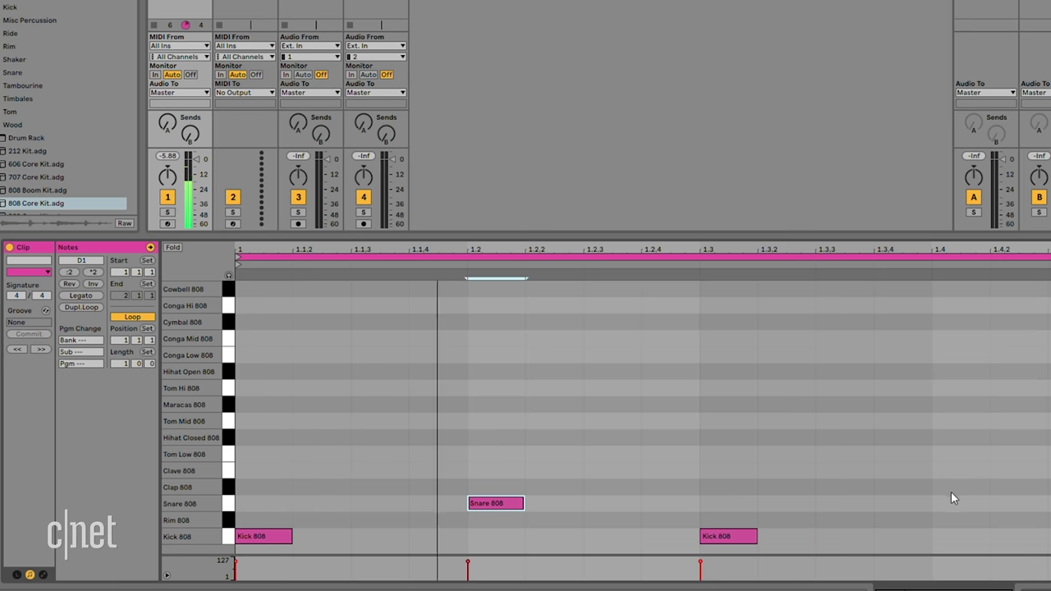
Add Snare 808 at 1.4, Conga Low 808 at 1.1, 1.1.4, 1.2.2, and closed hi-hats across the bar
double_click(950, 501)
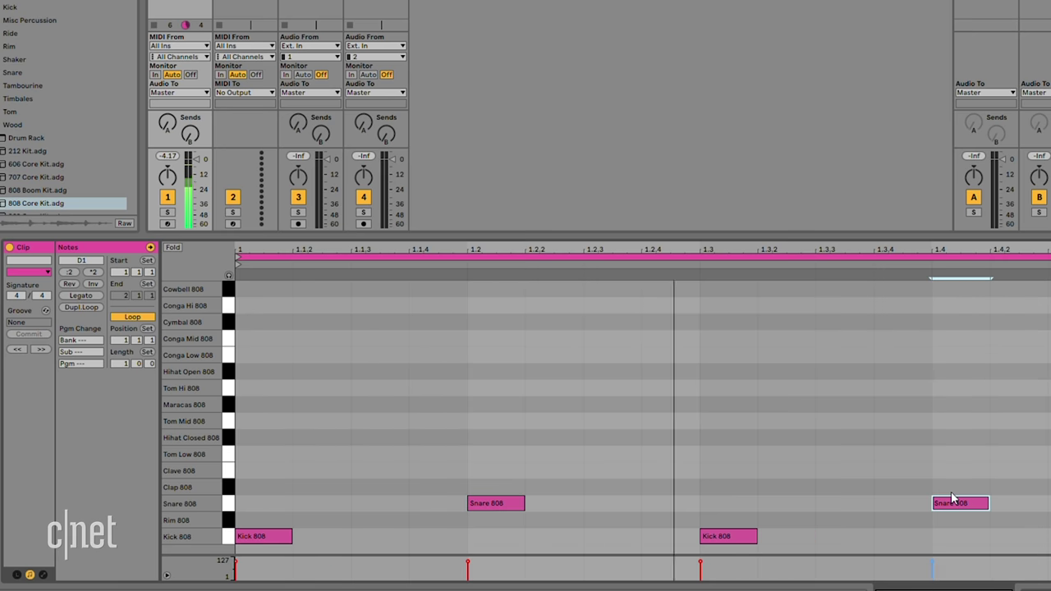
double_click(267, 354)
double_click(435, 354)
double_click(555, 355)
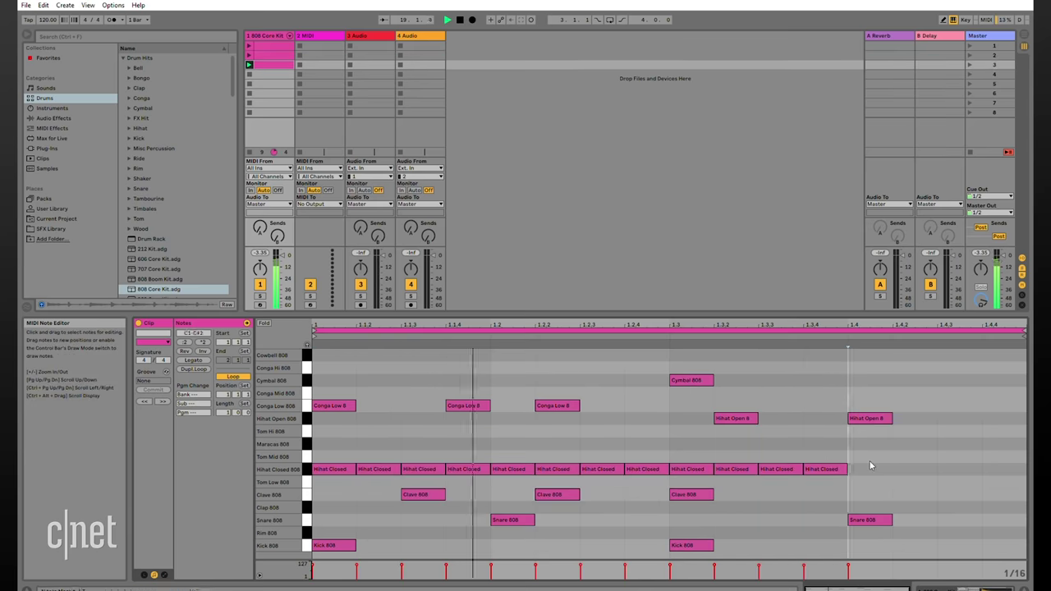
left_click_drag(858, 463, 1003, 467)
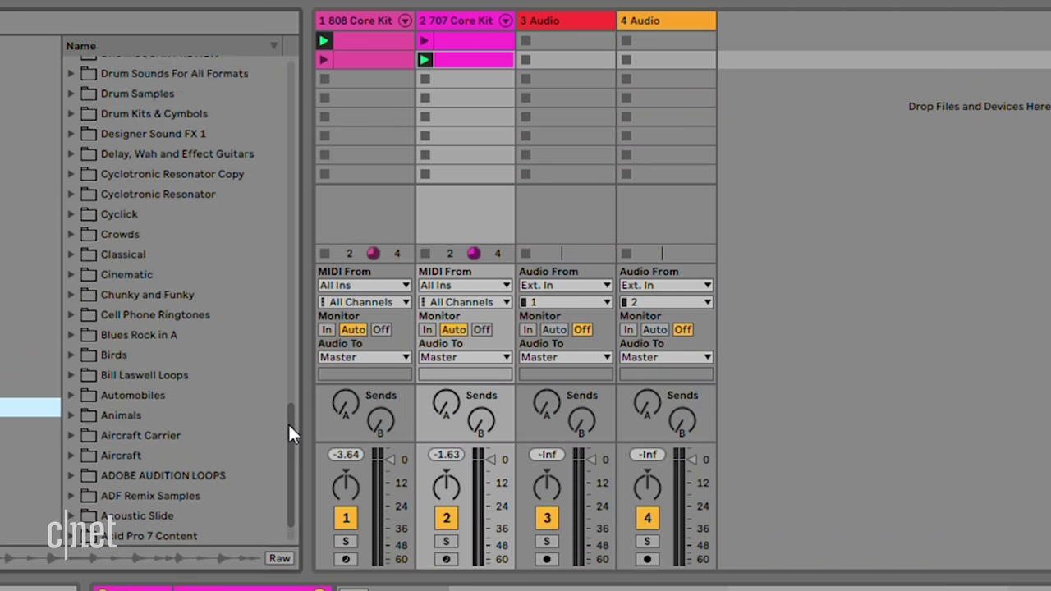
Place Beat 93.wav in 3 Audio's first clip slot and launch it
scroll(276, 486, "down", 6)
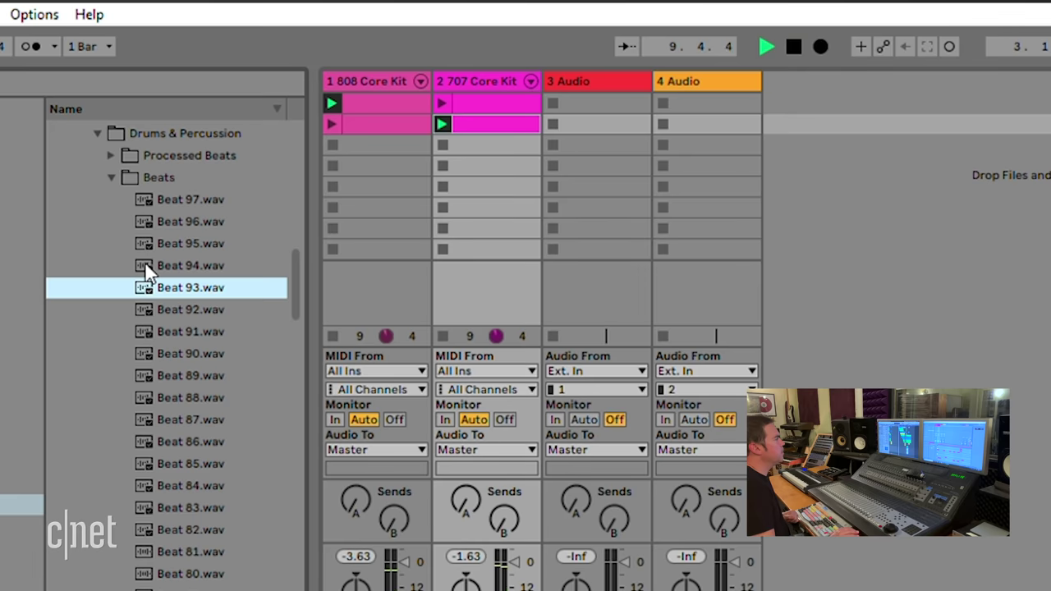
left_click_drag(164, 128, 283, 97)
left_click_drag(408, 213, 604, 102)
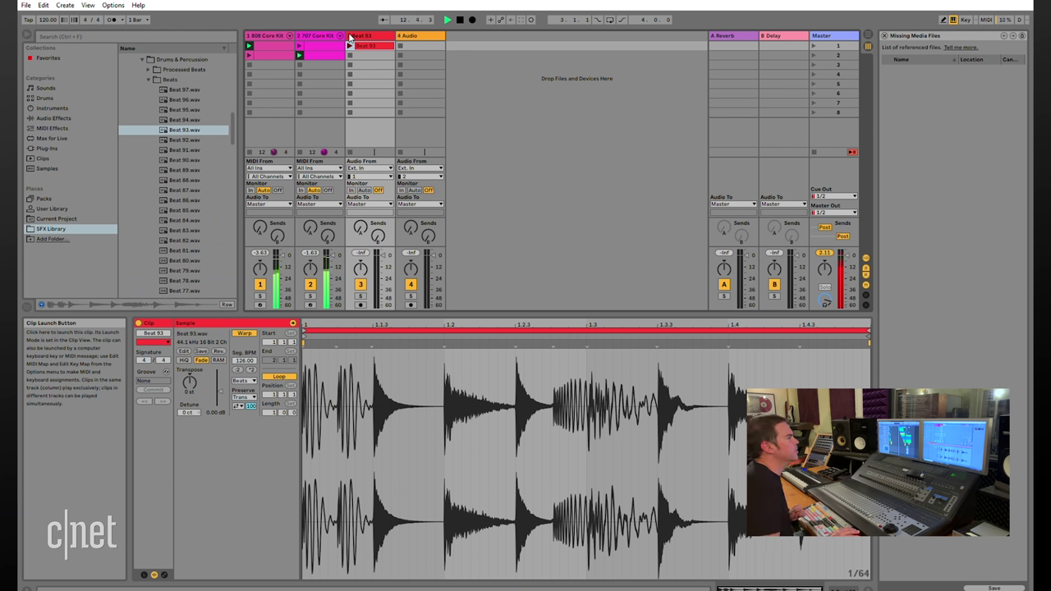
left_click(350, 39)
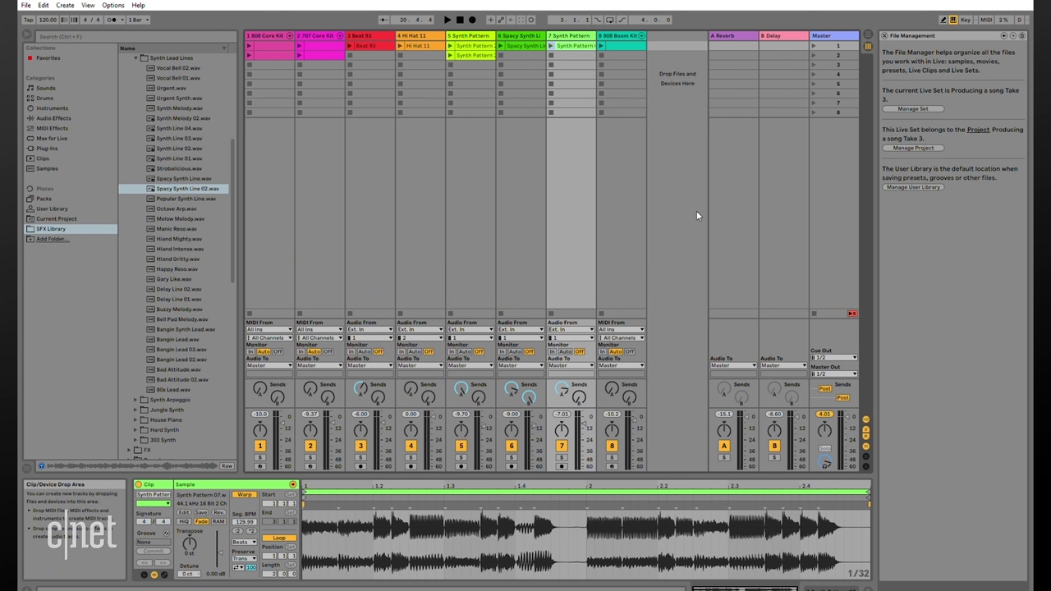
Check the Arrangement view, then launch the 808 Core Kit and 707 Core Kit clips
key("Tab")
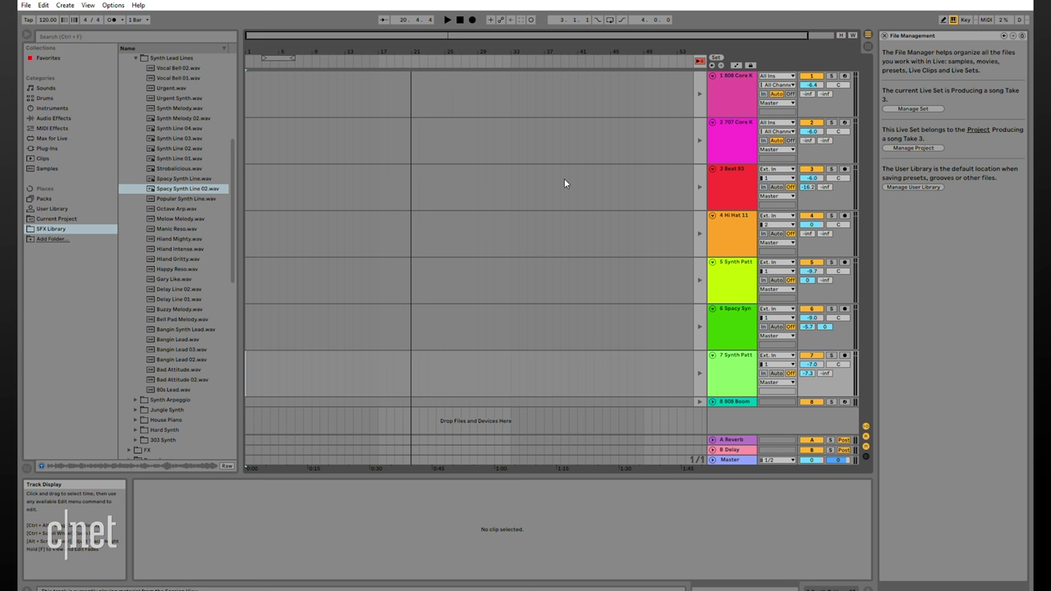
key("Tab")
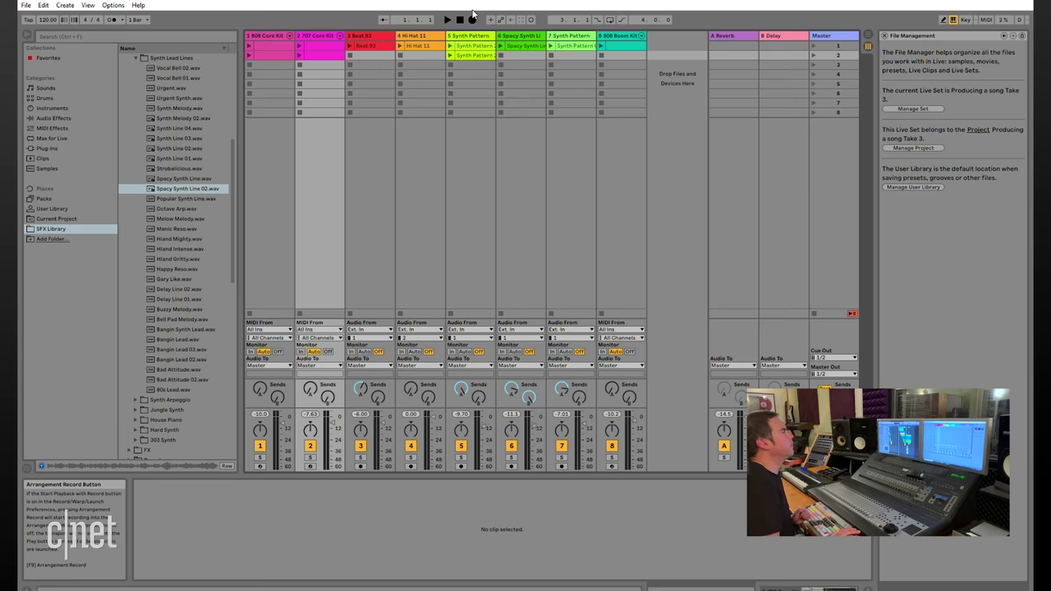
left_click(249, 45)
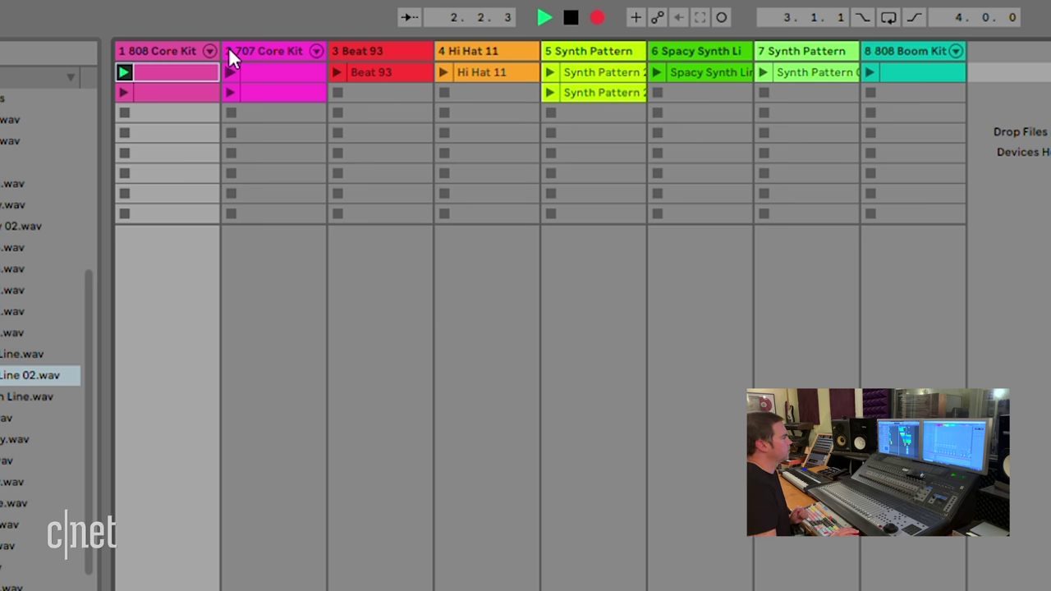
left_click(228, 47)
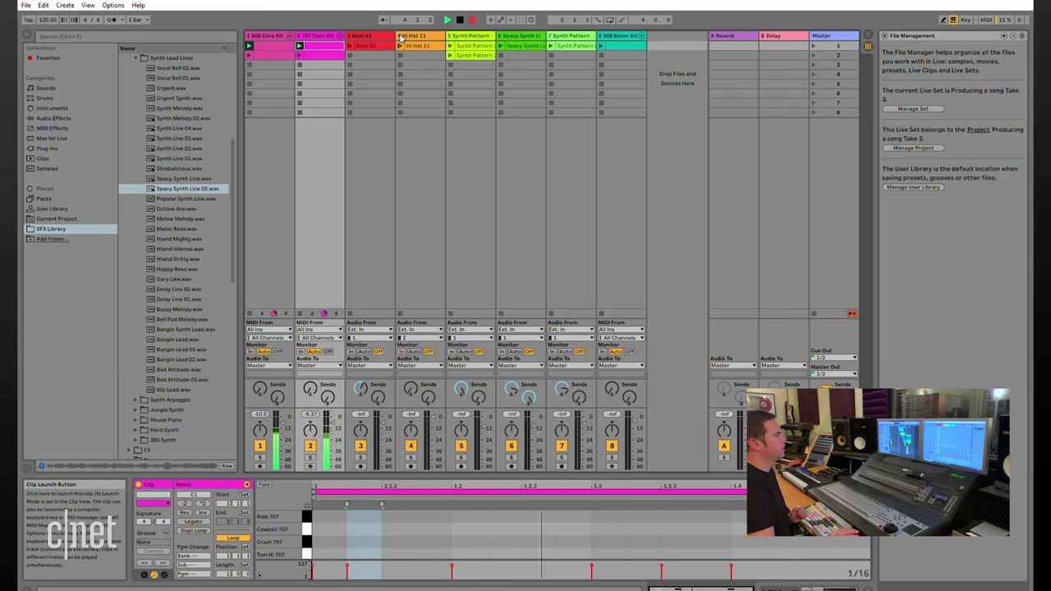
Launch the Hi Hat 11 clip, then the synth clips on tracks 5, 7 and 6
left_click(532, 53)
left_click(447, 110)
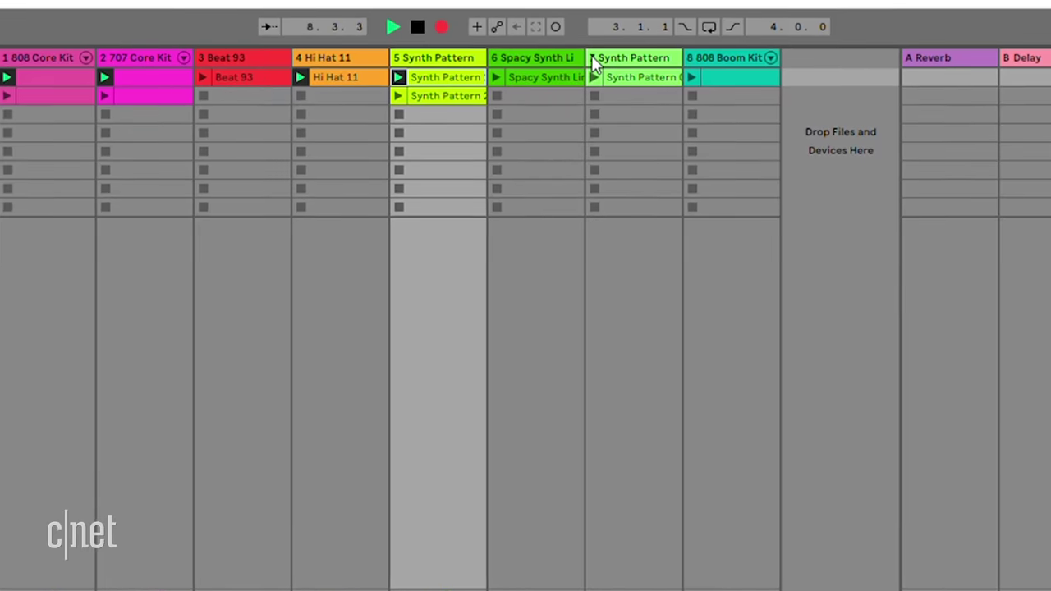
left_click(591, 57)
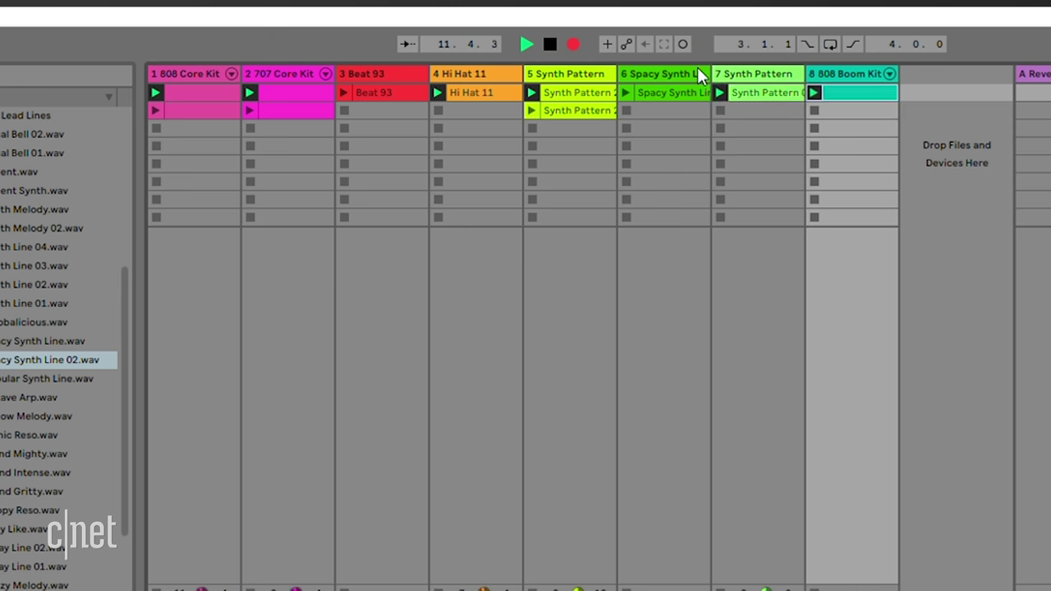
left_click(625, 71)
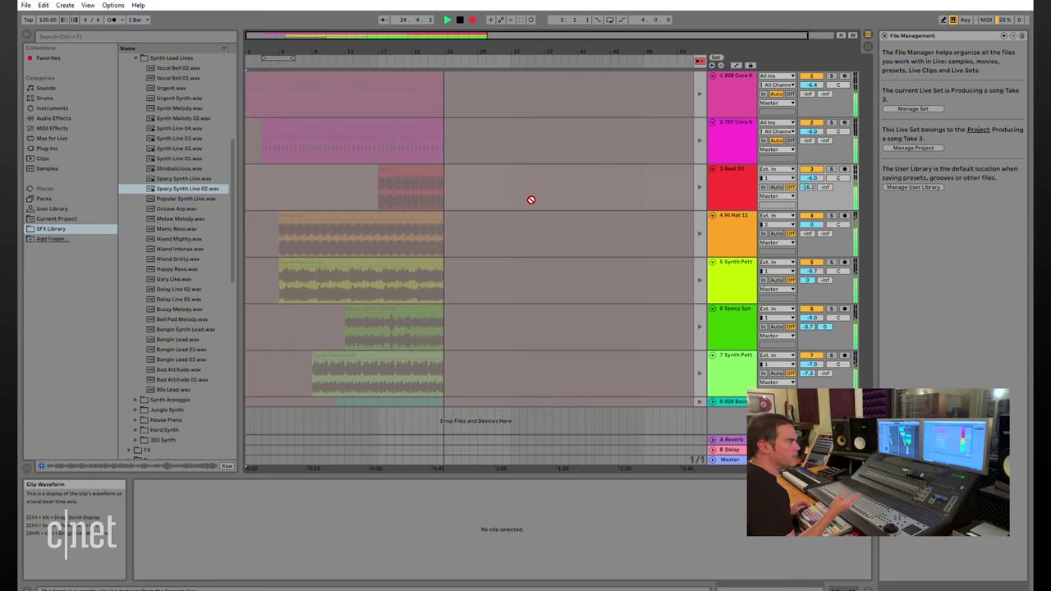
Open the 707 Core Kit clip's notes in Session view, then select the Hi Hat 11 clip
key("Tab")
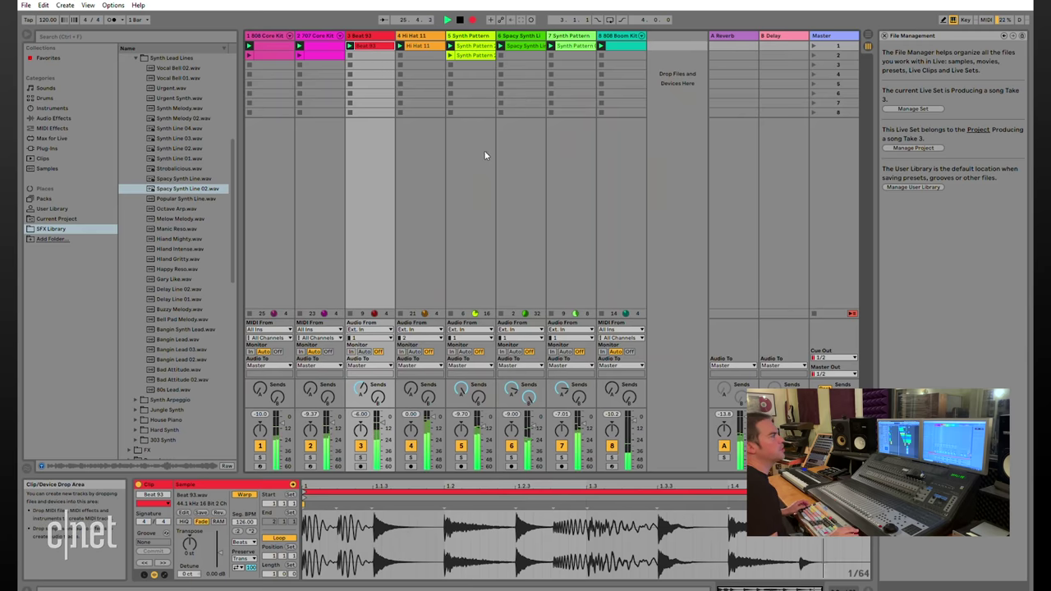
key("Tab")
key("Tab")
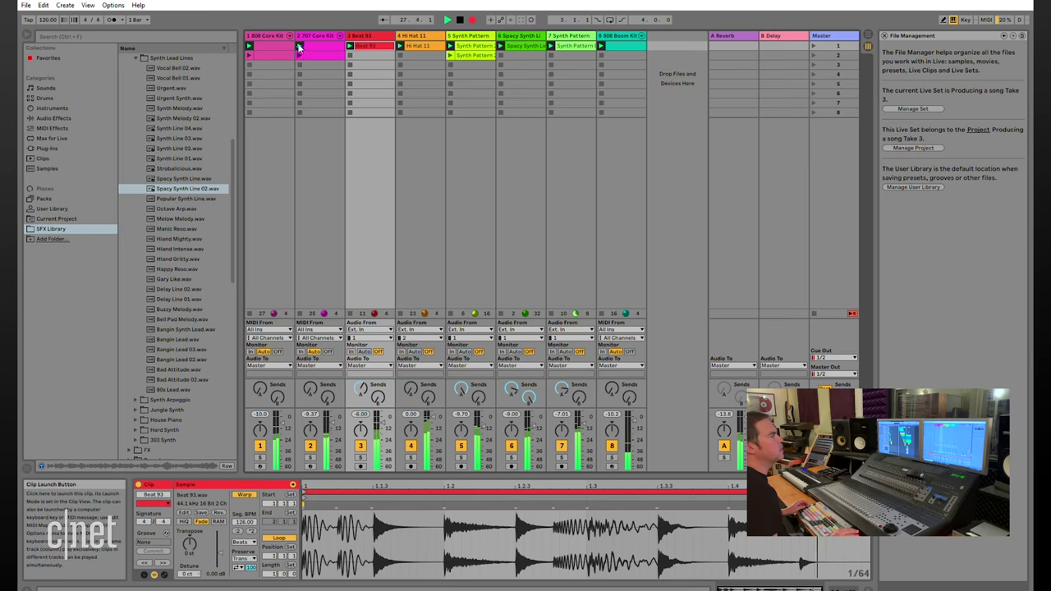
left_click(299, 47)
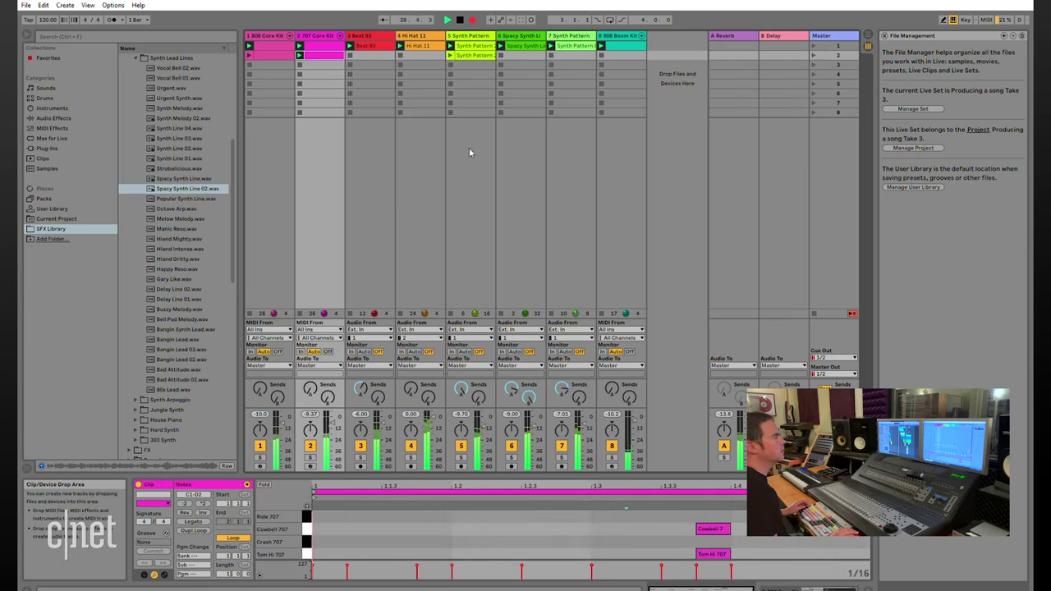
key("Tab")
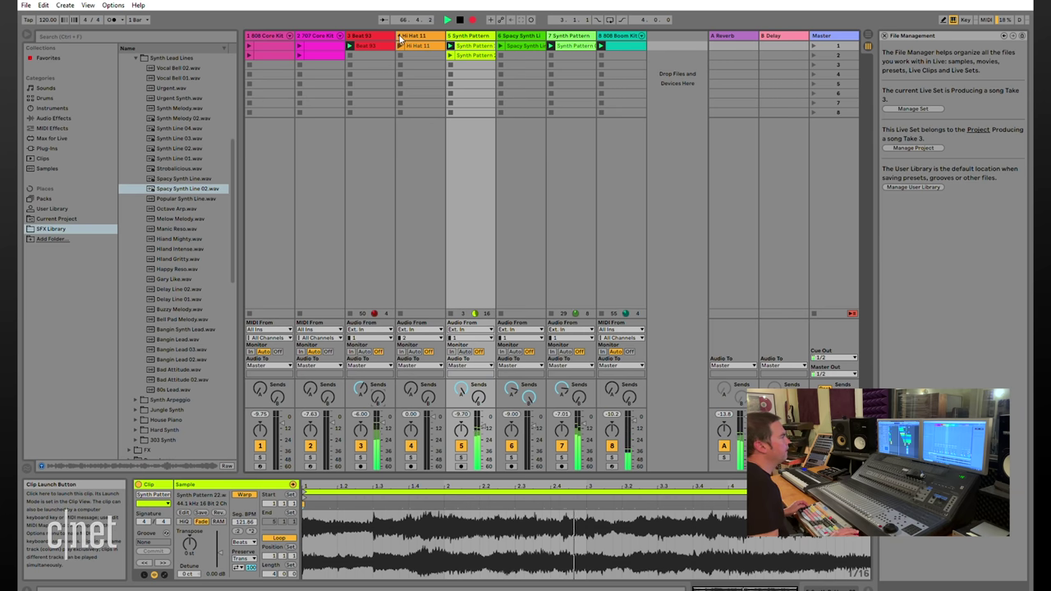
left_click(418, 37)
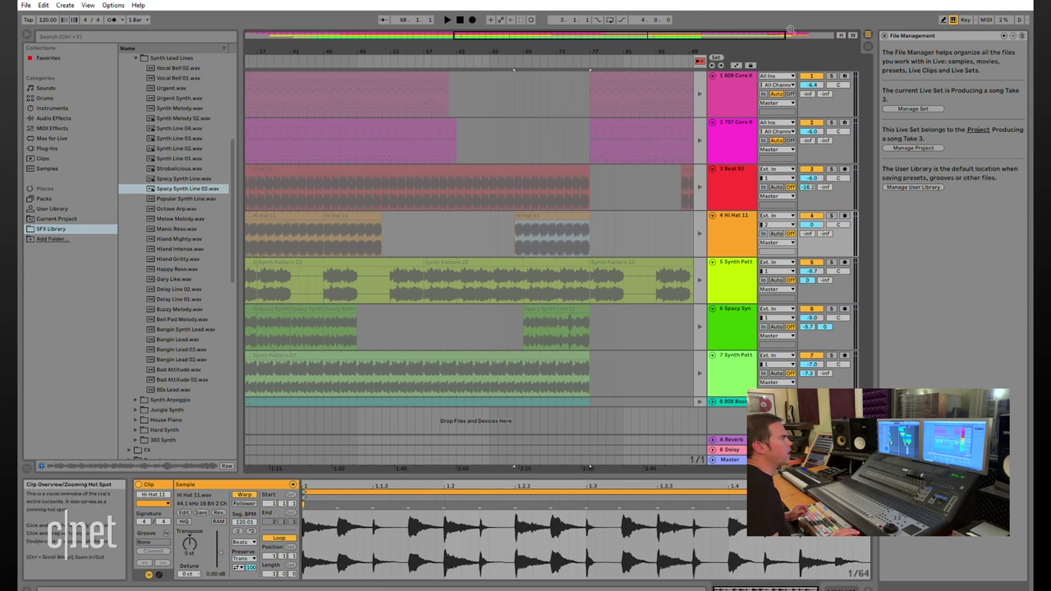
Use Back to Arrangement to reactivate the clips, restart playback from bar 1, and zoom out to the whole song
left_click_drag(788, 29, 861, 28)
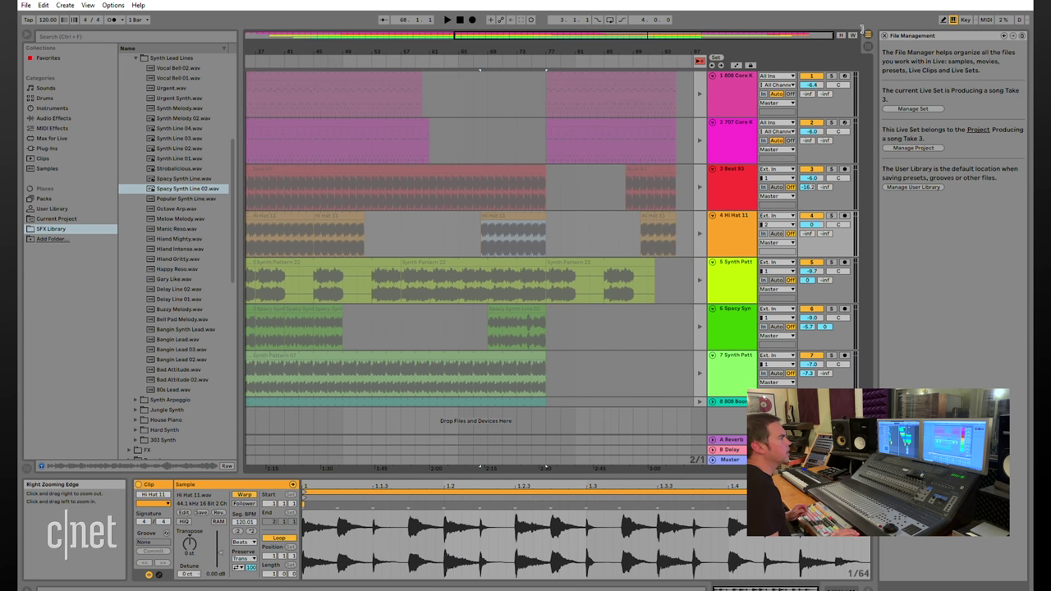
left_click(699, 59)
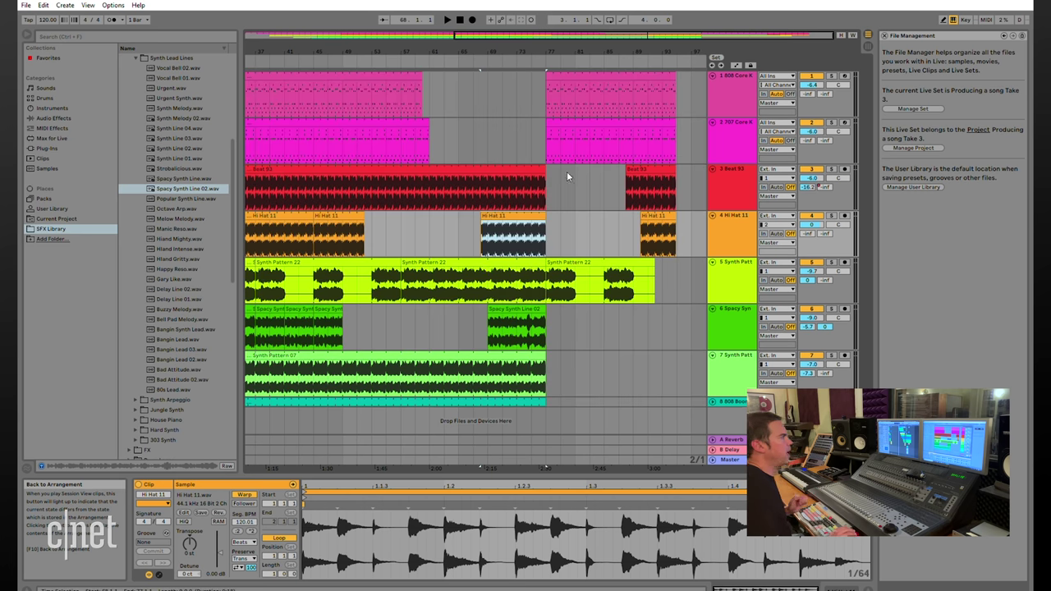
left_click(459, 18)
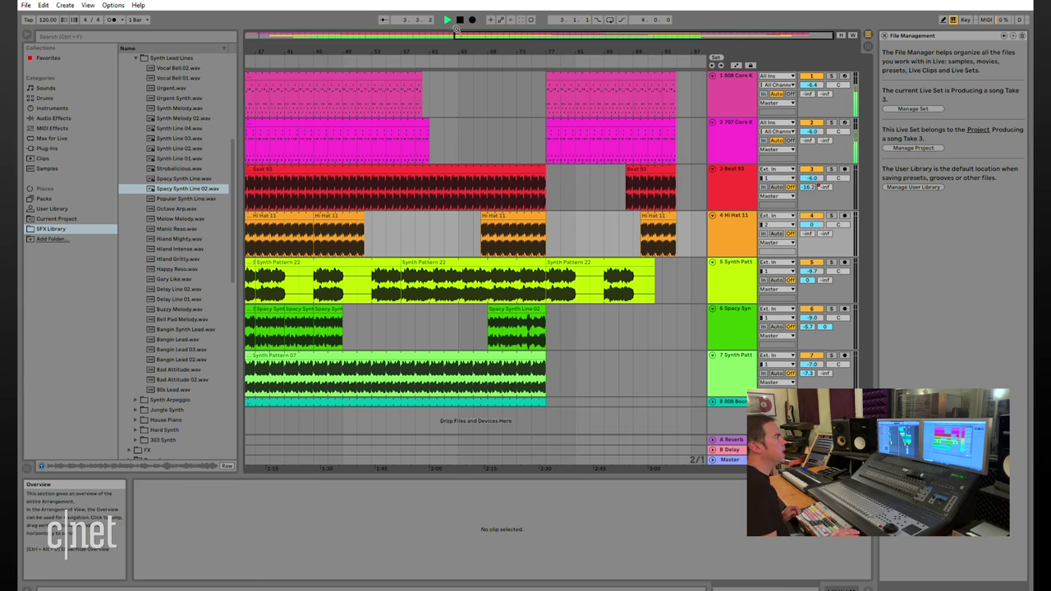
left_click_drag(457, 31, 300, 183)
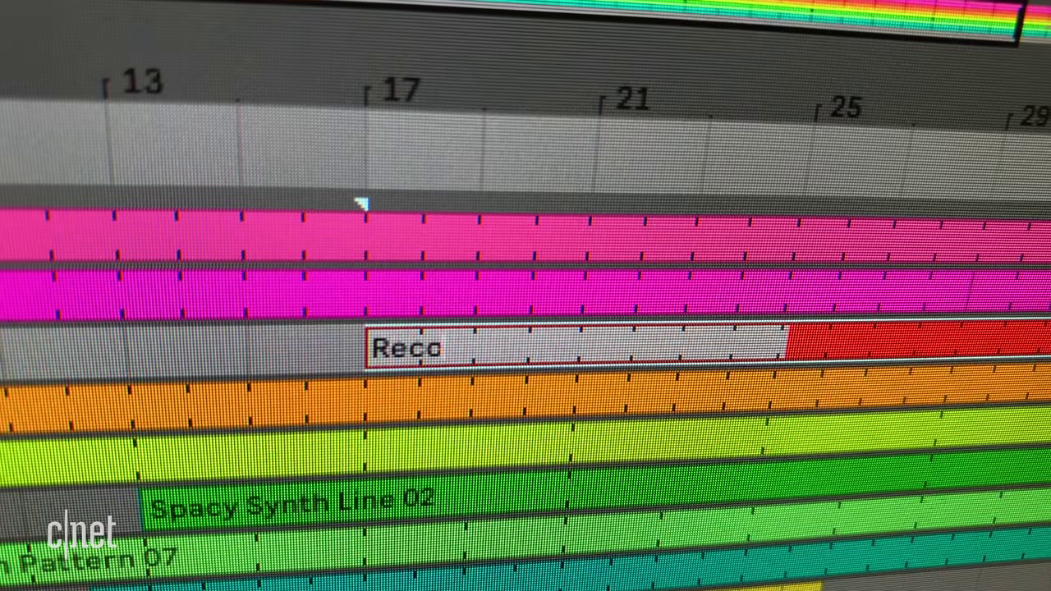
Rename the clip 'Recording Bass in Ableton', make track 9 taller, and set its Monitor to In
type(" Bass in Abl")
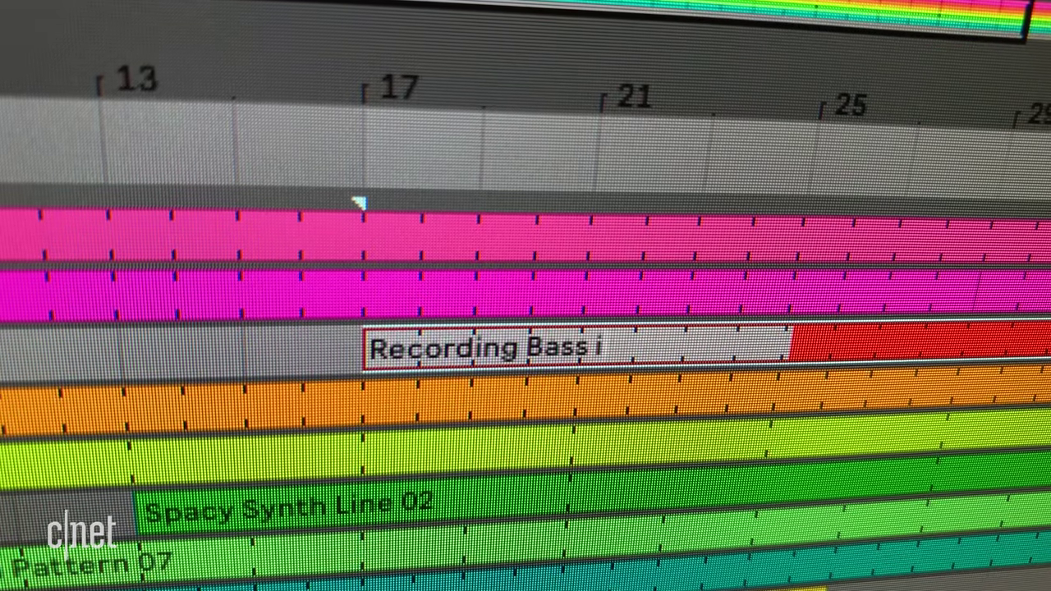
type("eton")
key("Return")
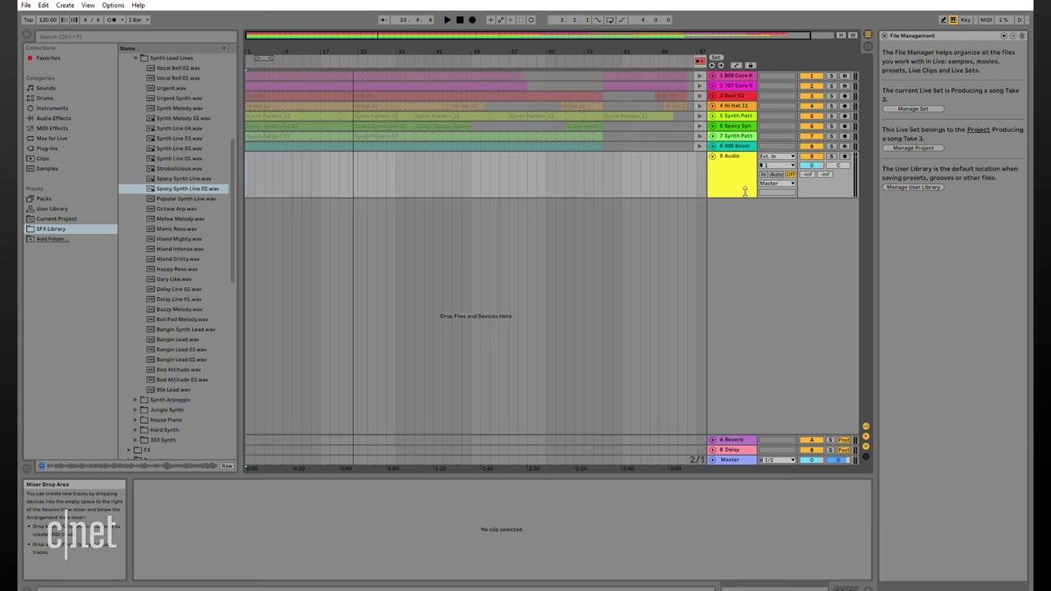
left_click_drag(744, 191, 740, 315)
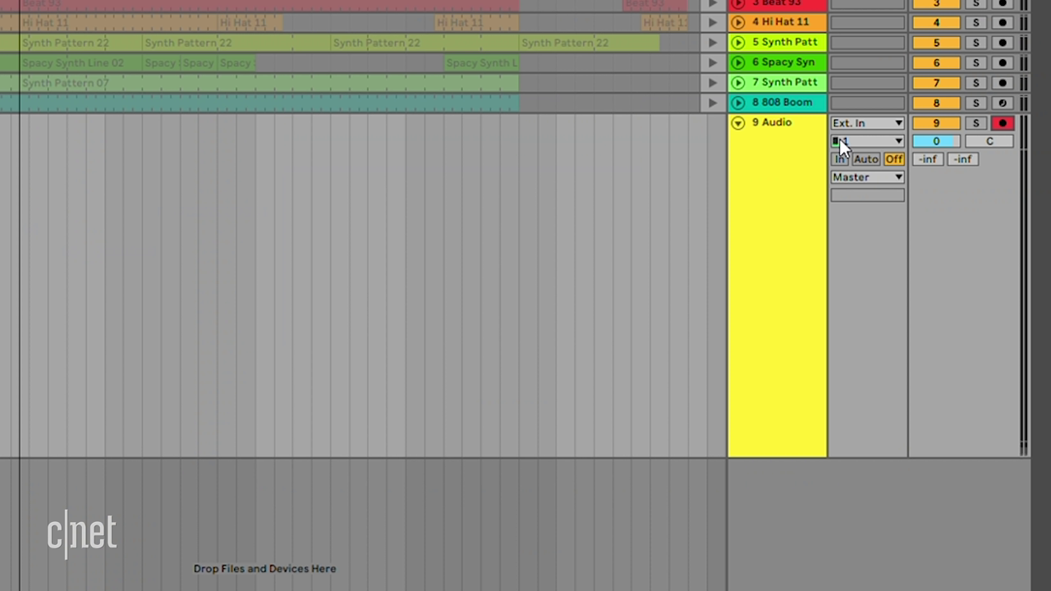
left_click(839, 158)
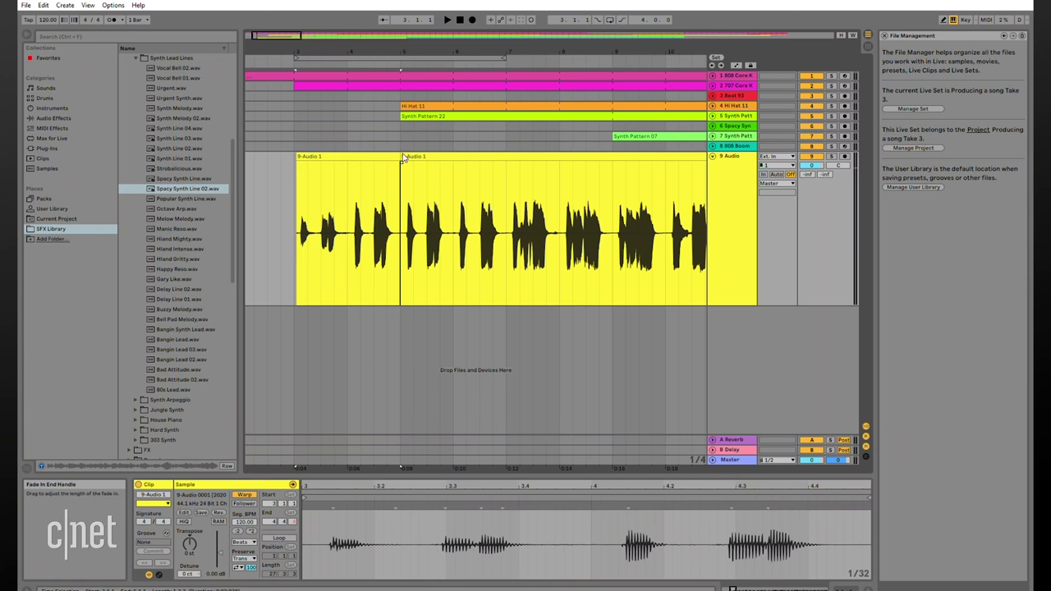
Split the second bass clip into a short section and duplicate it repeatedly along track 9
left_click(404, 154)
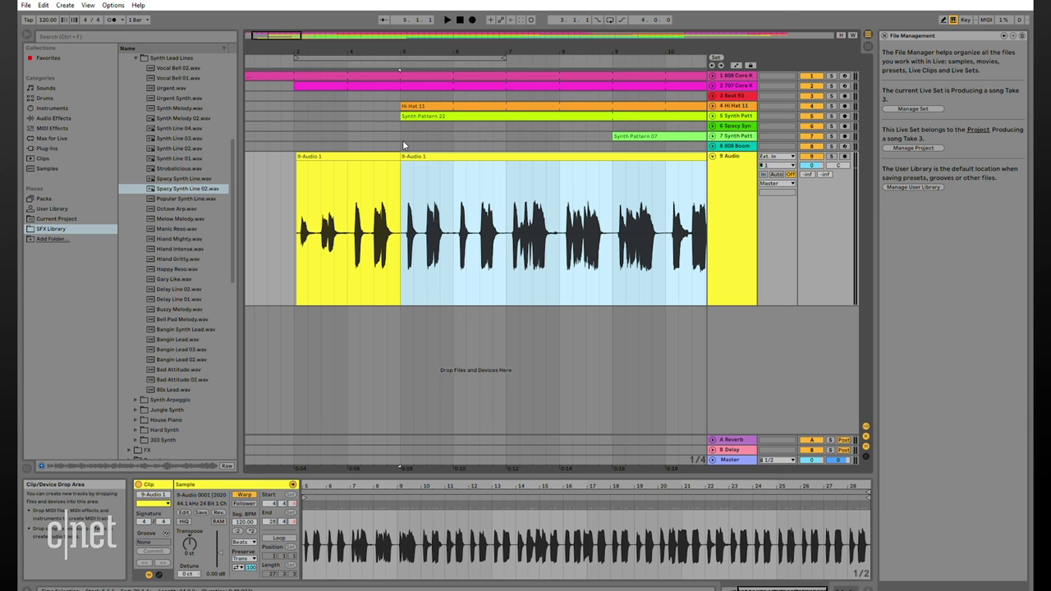
key("ctrl+e")
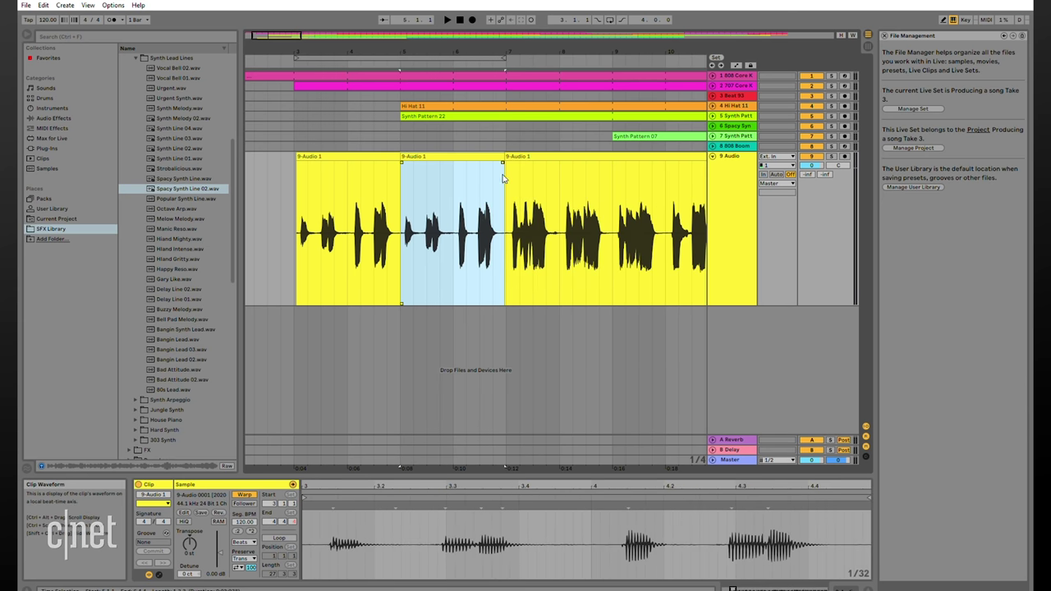
key("ctrl+d")
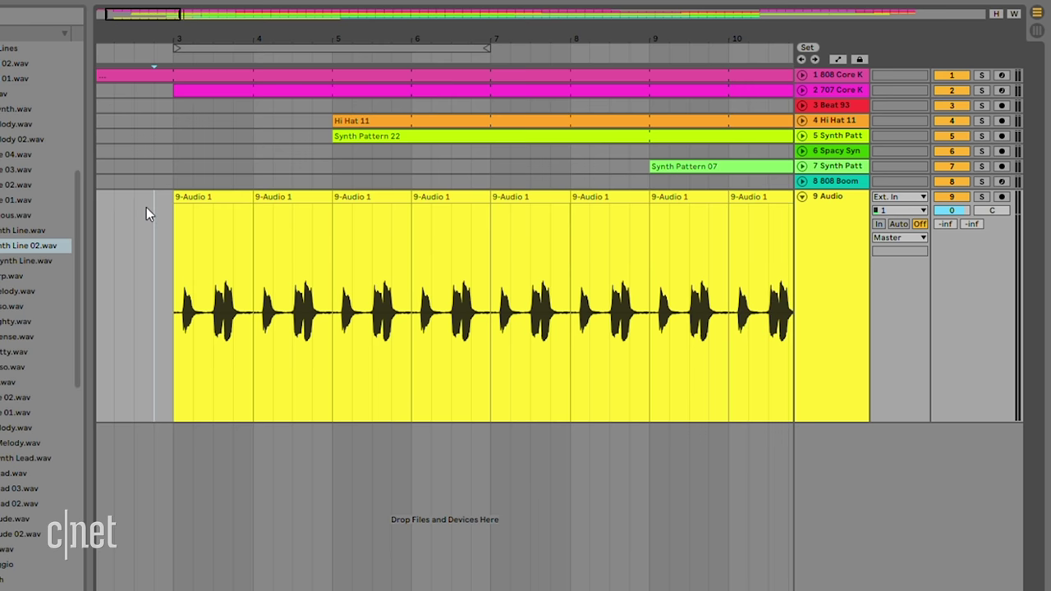
key("space")
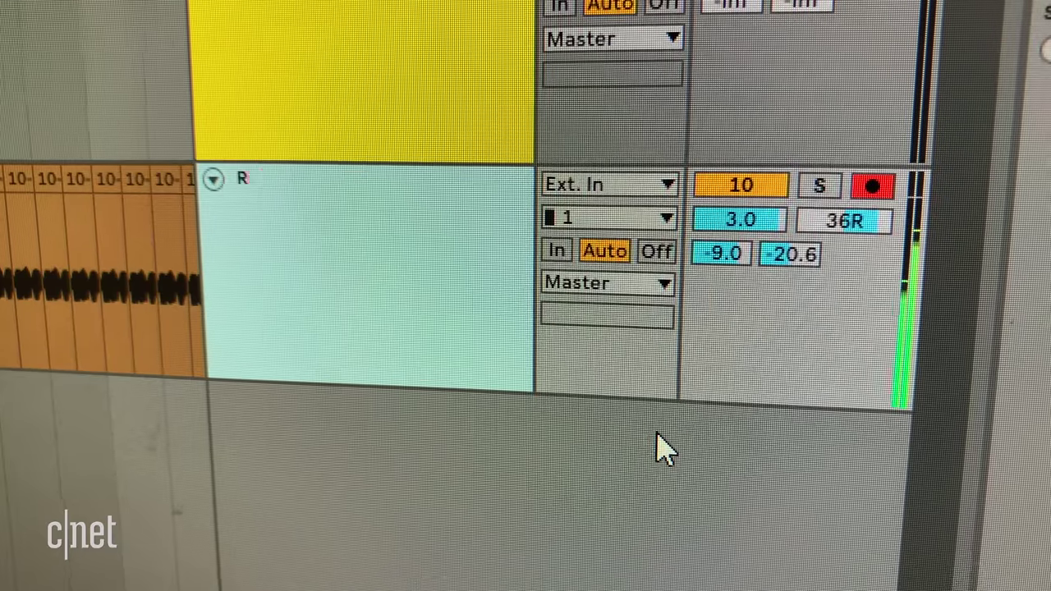
Rename track 10 to 'Recording Guitar into Ableton'
type(" Guitar into")
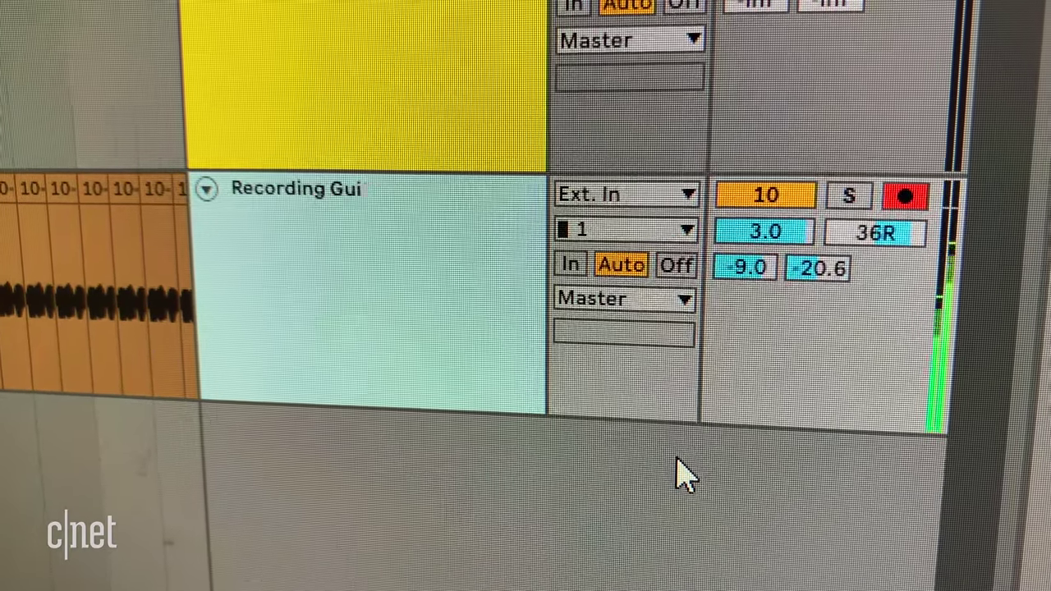
type(" Ableton")
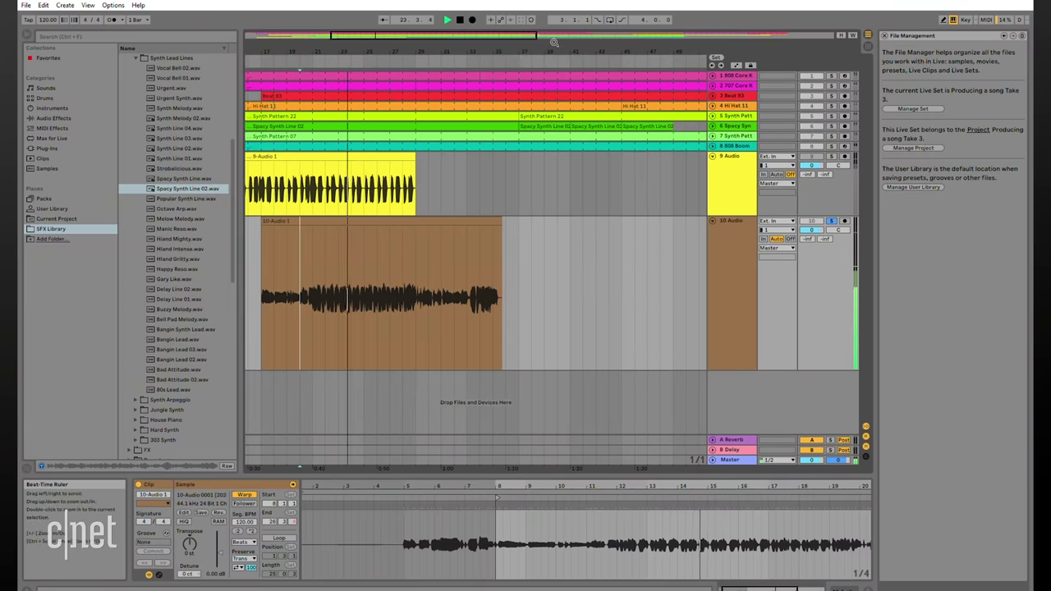
Delete the second guitar clip and duplicate the remaining guitar clip along its track
left_click_drag(536, 35, 443, 27)
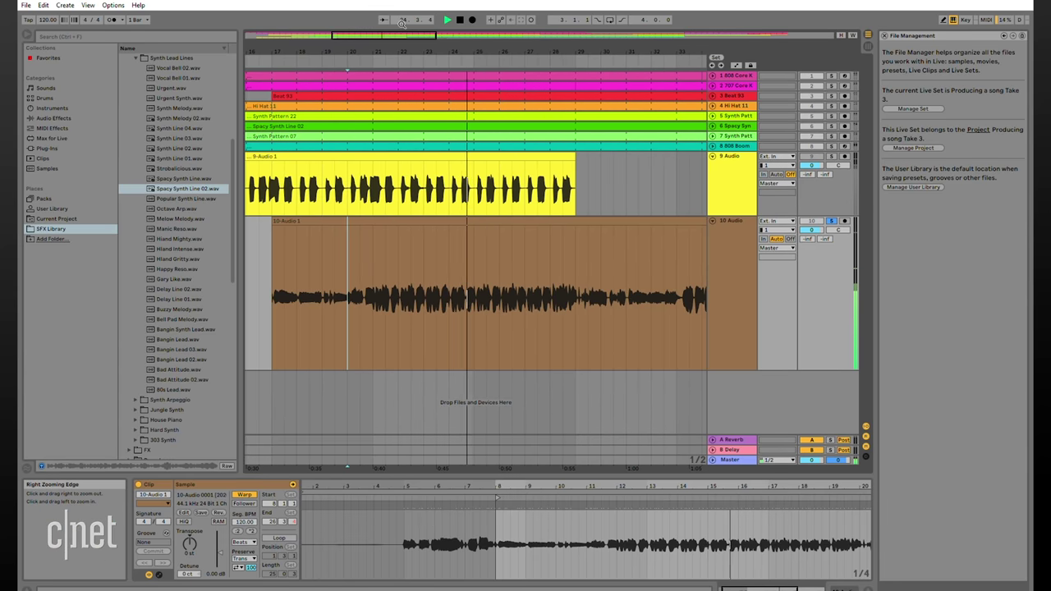
left_click(417, 221)
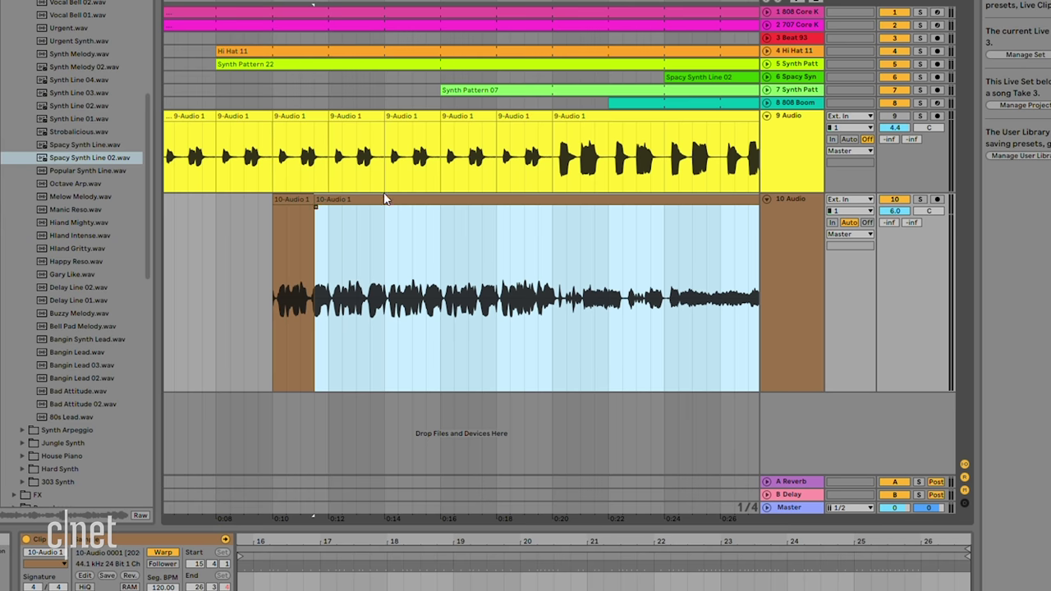
key("Delete")
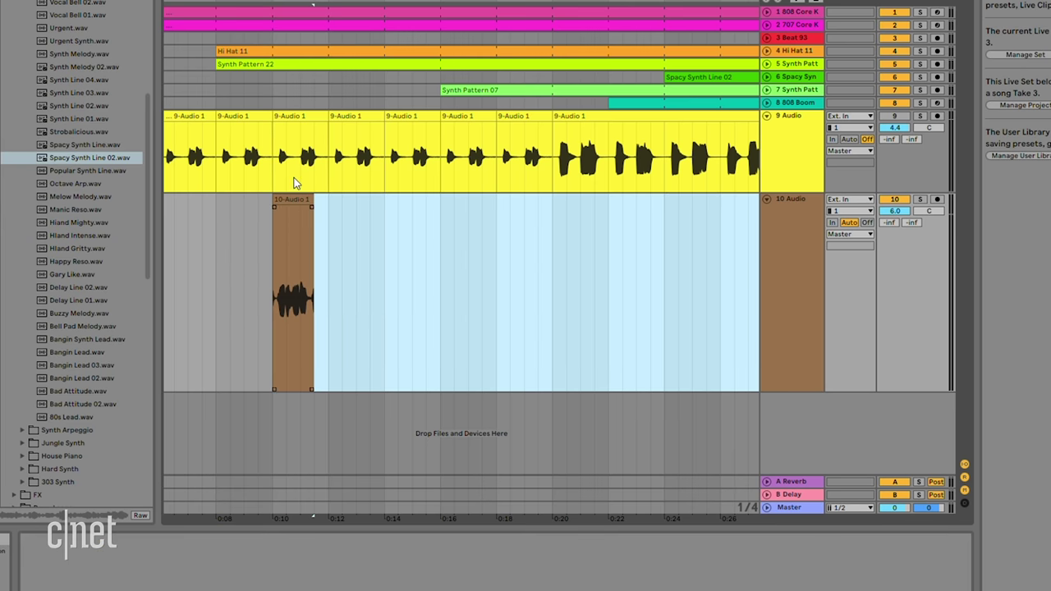
left_click(295, 197)
key("ctrl+d")
key("ctrl+d")
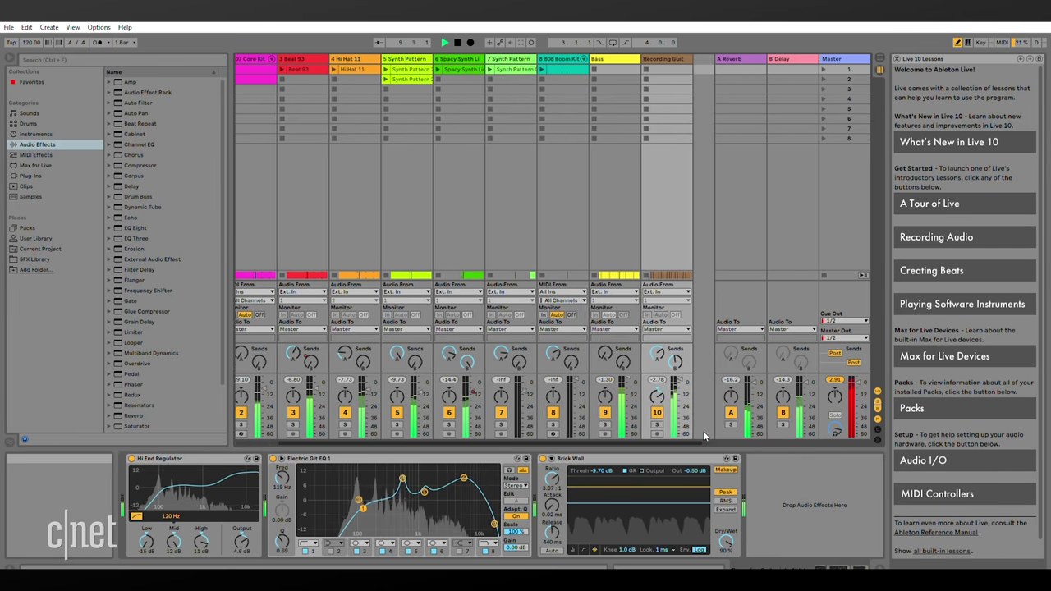
scroll(703, 430, "right", 2)
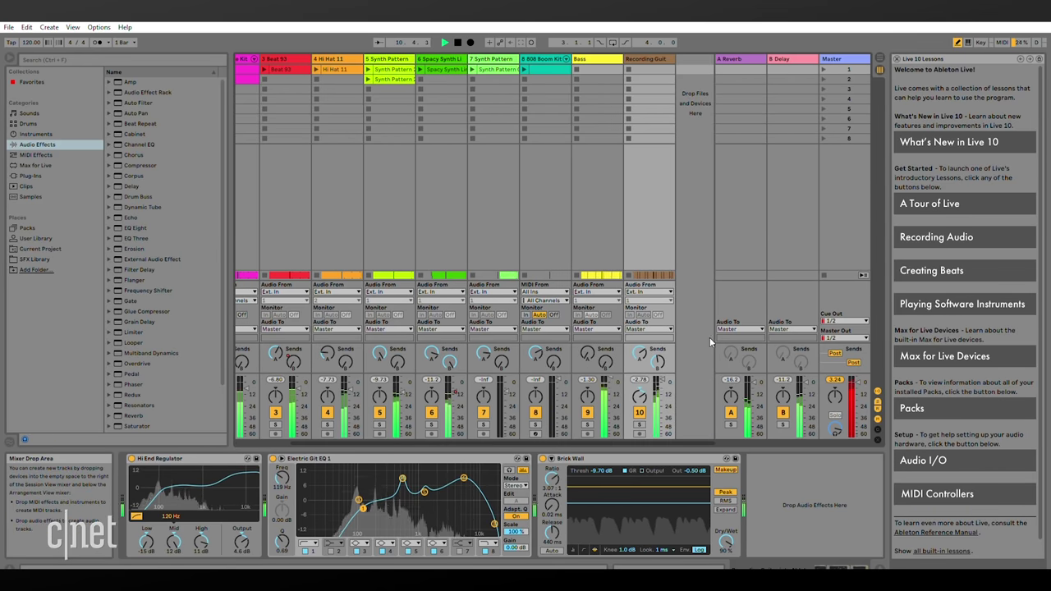
key("Tab")
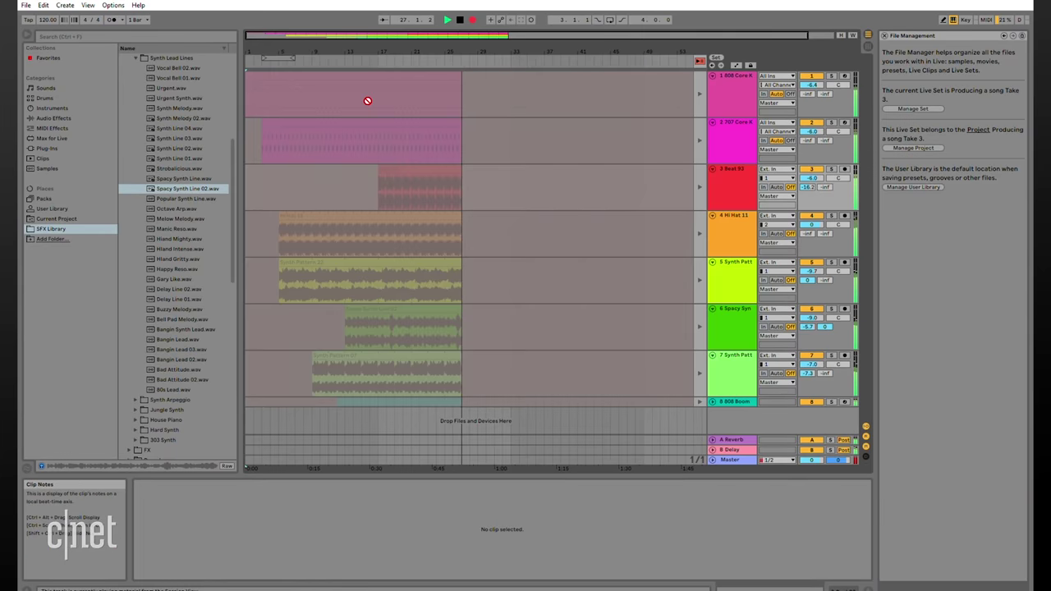
Open the 707 Core Kit drum clip's MIDI notes in Session view, then return to Arrangement view
key("Tab")
left_click(298, 48)
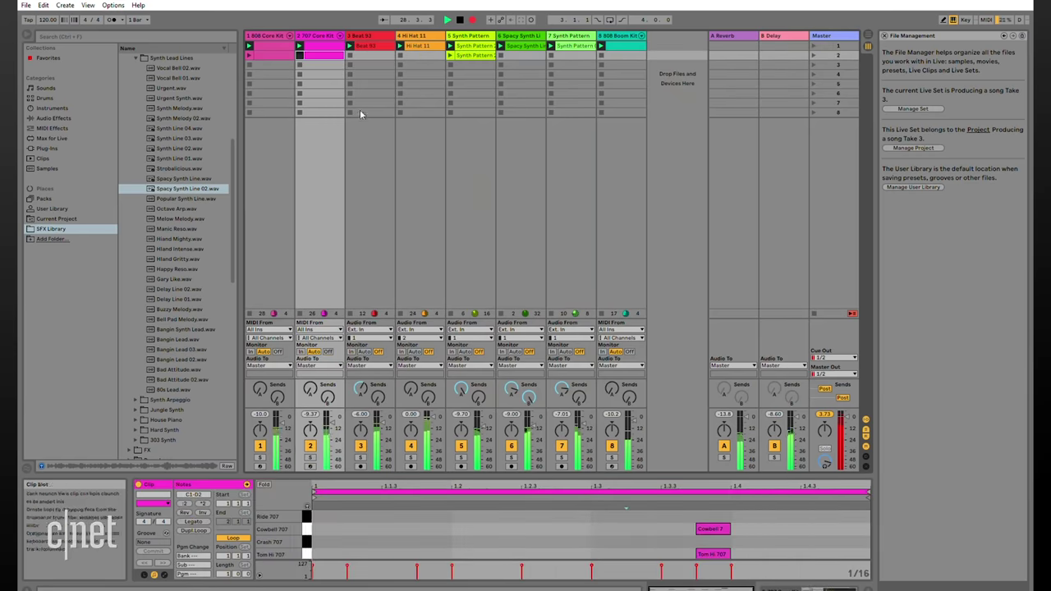
key("Tab")
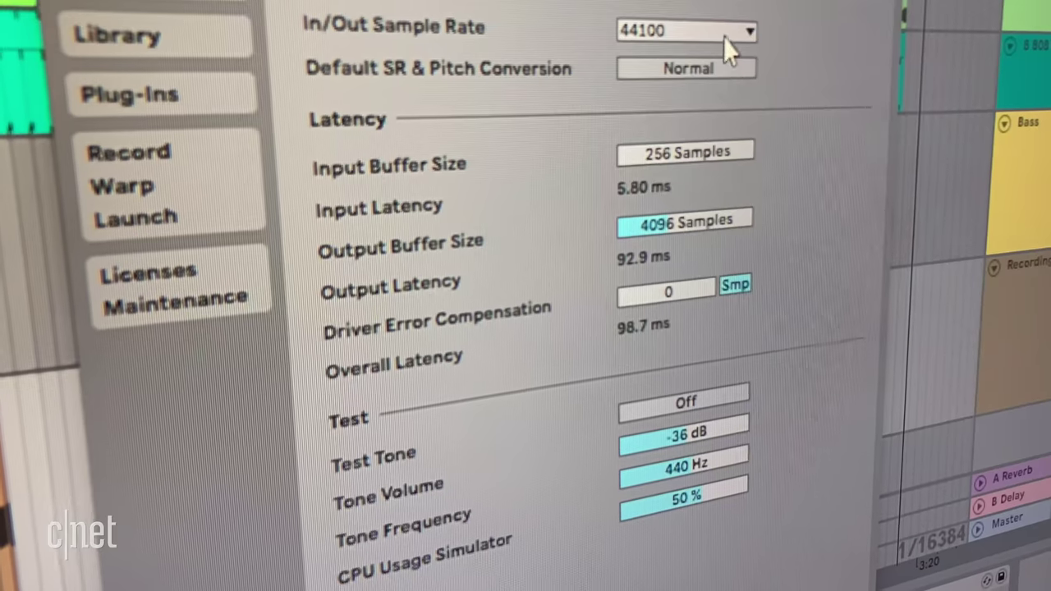
Check the available sample rates in Audio preferences and keep 44100
left_click(723, 37)
left_click(724, 168)
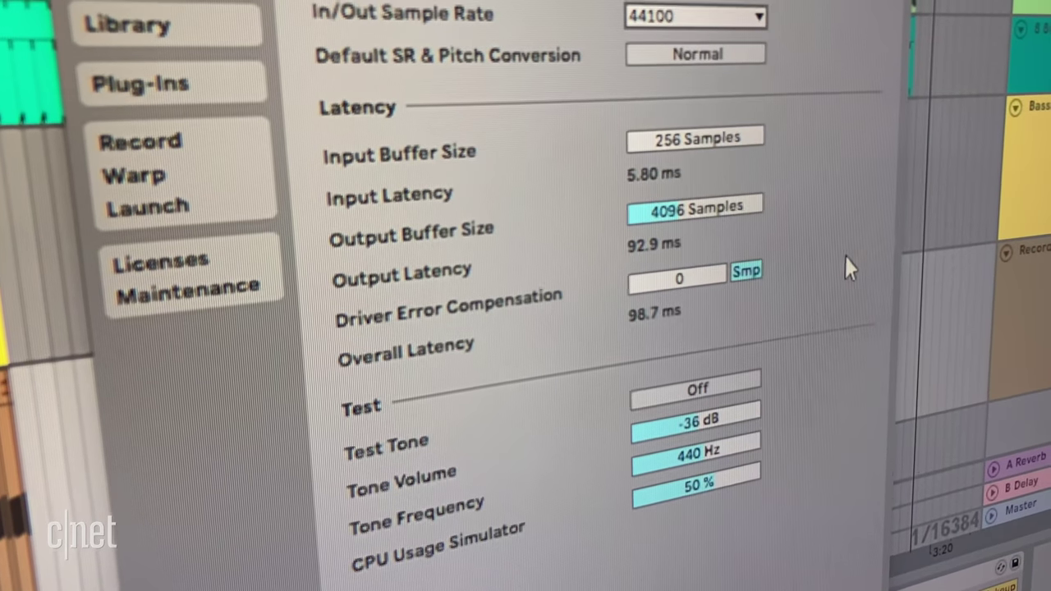